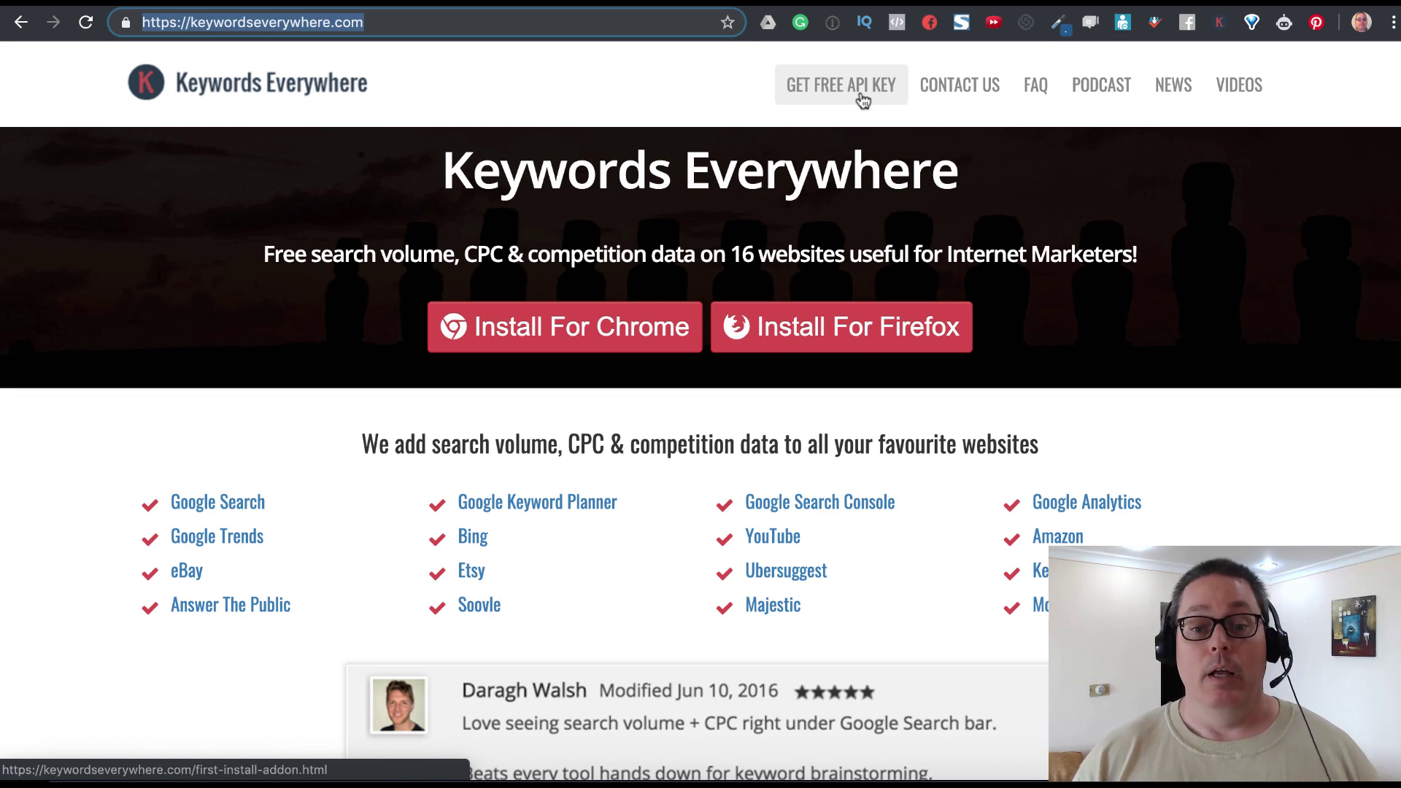
- Check the Keywords Everywhere extension options and its Related Keywords list beside the Google results for "funnelytics review"
{"action": "left_click", "coordinate": [1220, 24]}
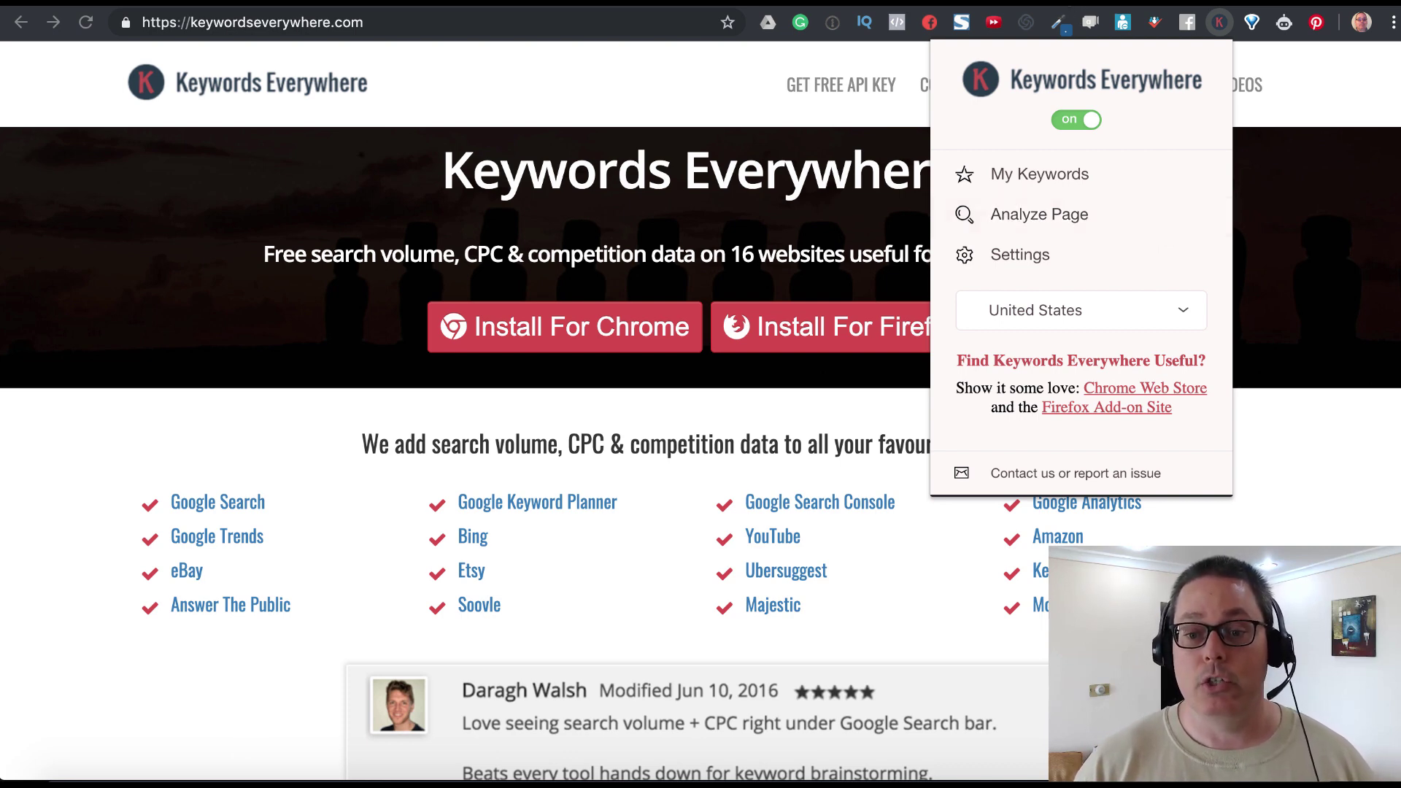
{"action": "key", "text": "ctrl+Tab"}
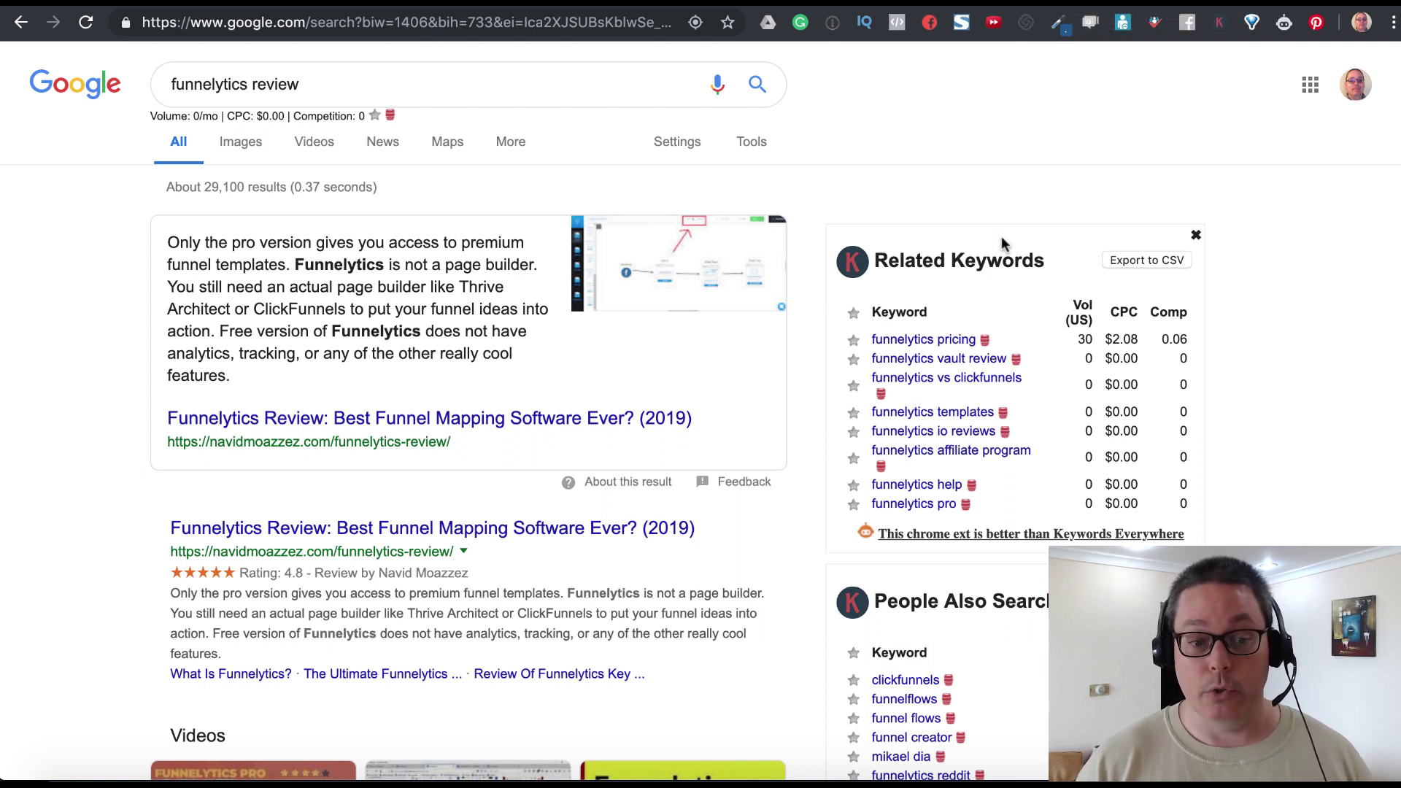
{"action": "left_click_drag", "start_coordinate": [879, 264], "coordinate": [1049, 268]}
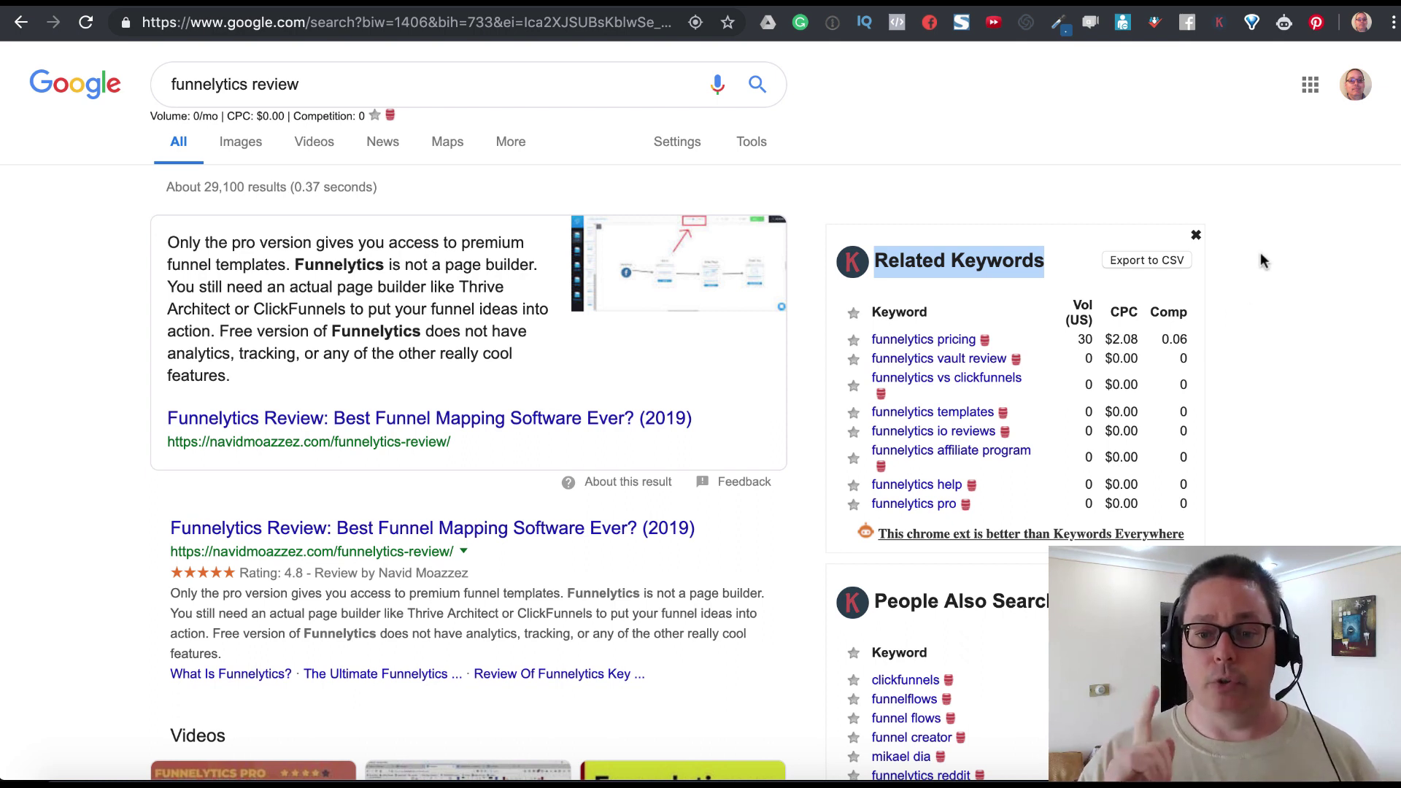
{"action": "left_click", "coordinate": [1219, 22]}
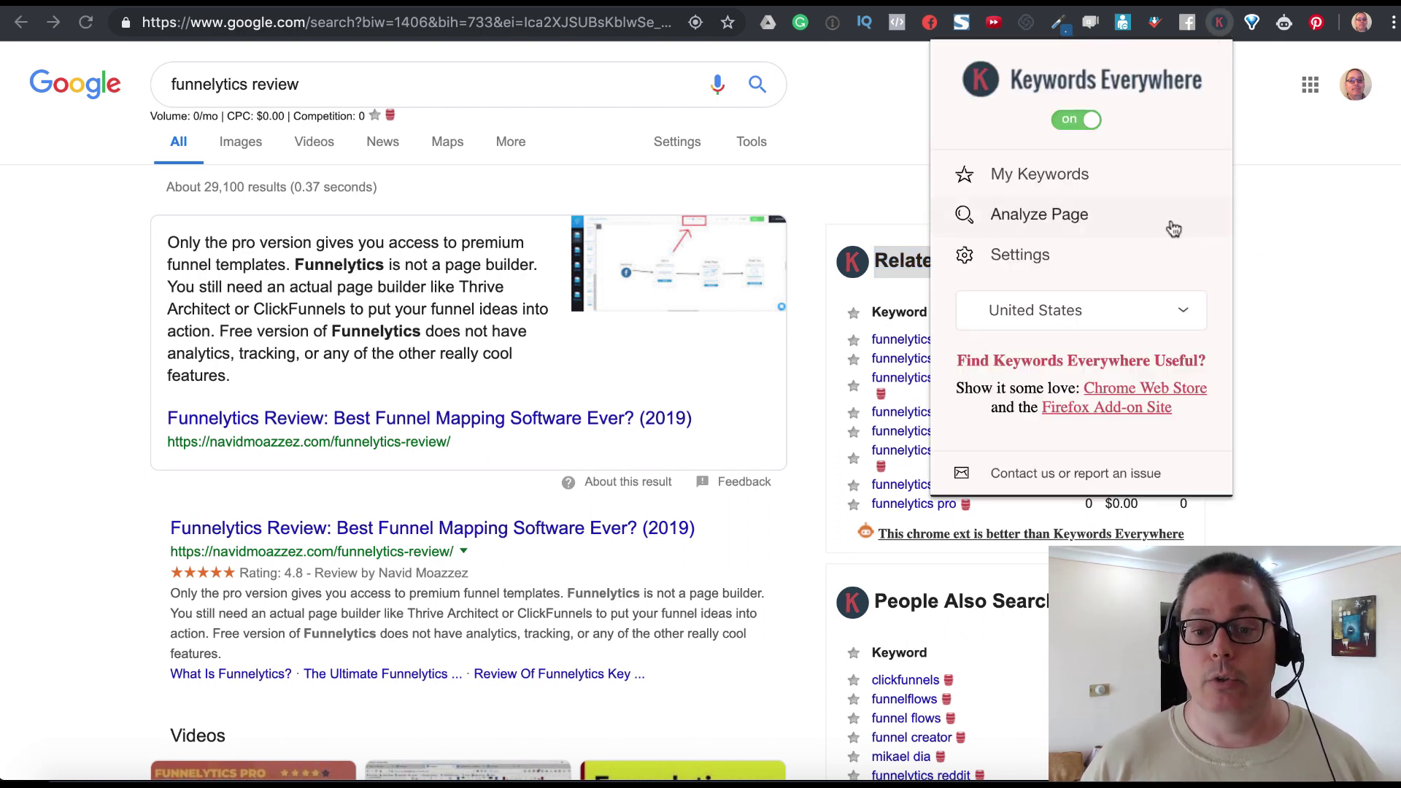
{"action": "left_click", "coordinate": [1268, 225]}
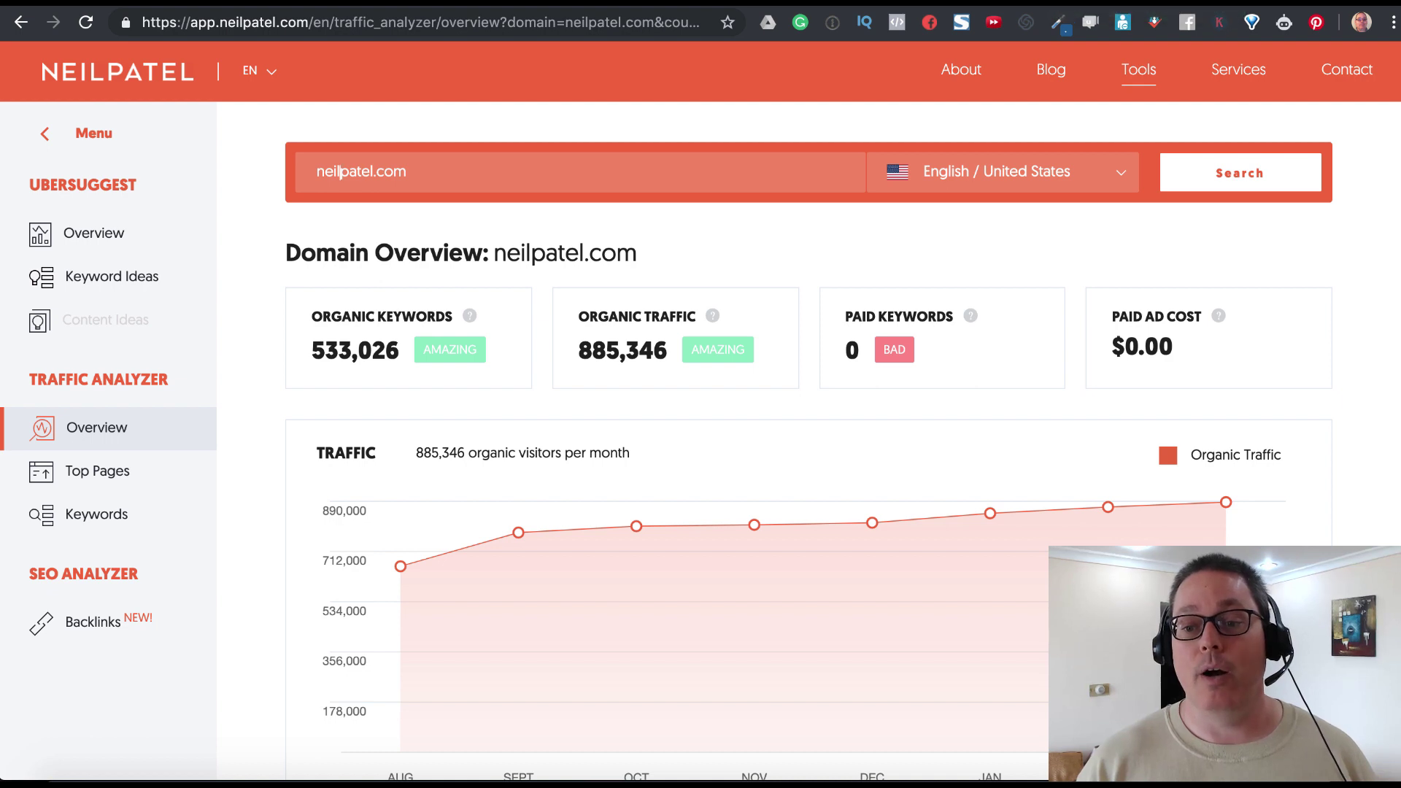
{"action": "key", "text": "super+bracketleft"}
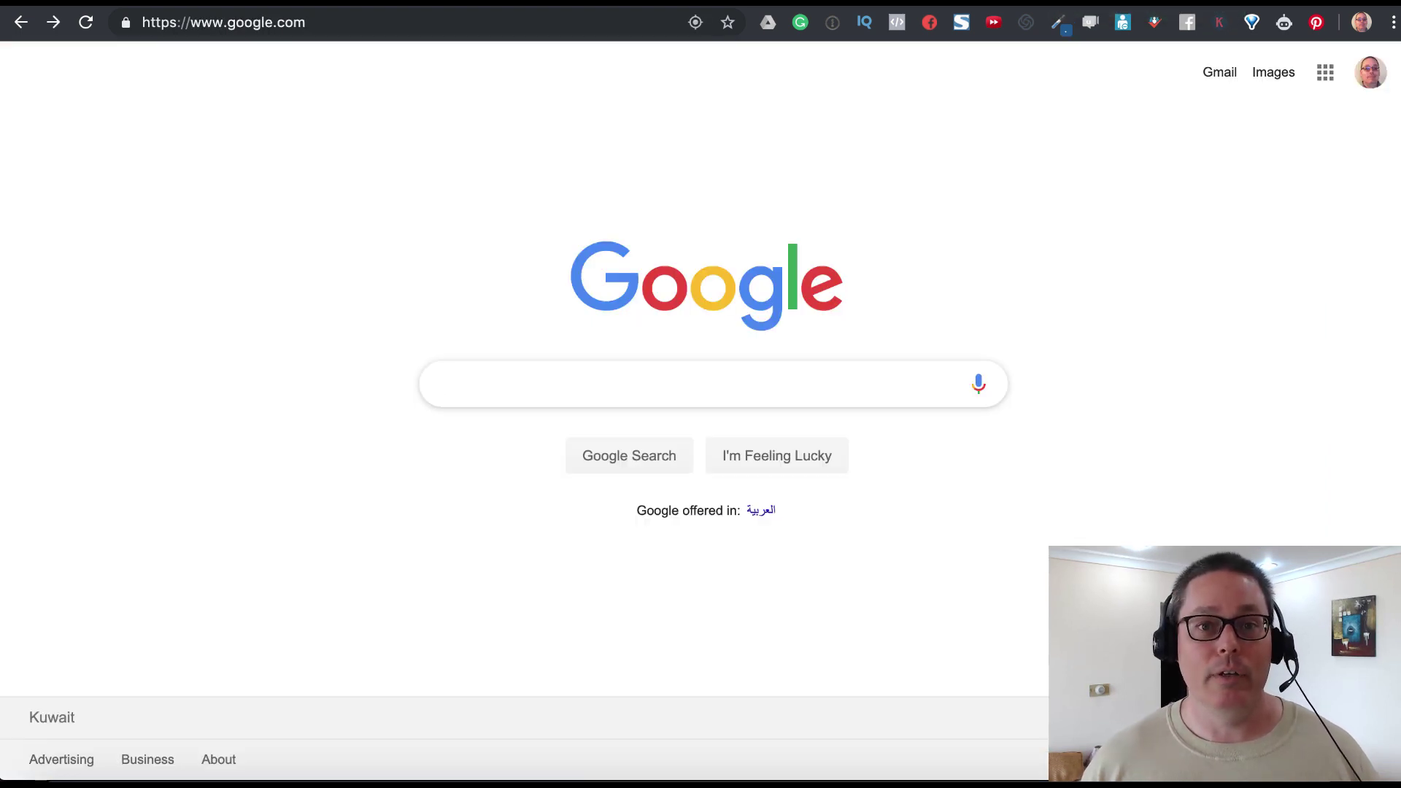
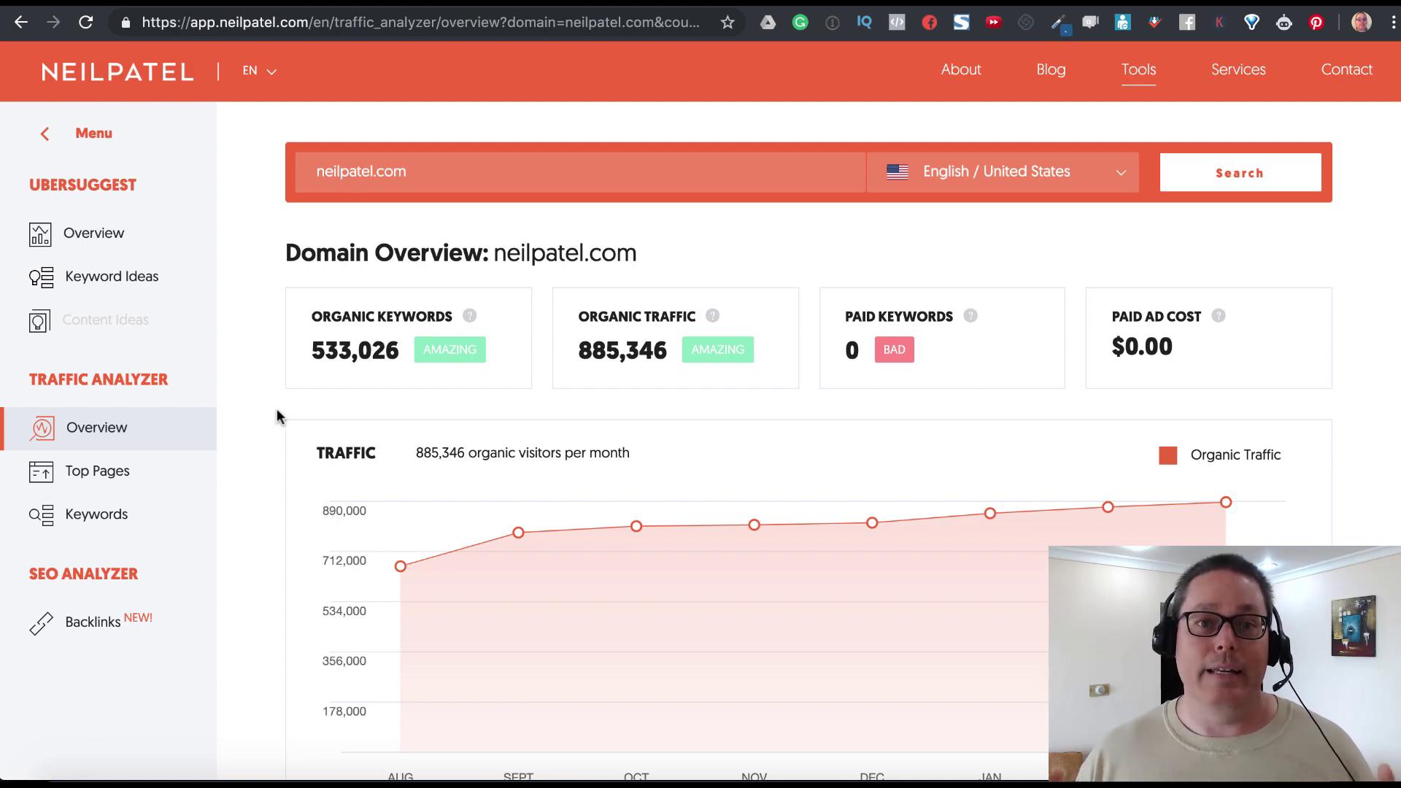
- Examine the monthly organic traffic chart, domain score and backlink figures in the neilpatel.com domain overview
{"action": "scroll", "coordinate": [277, 413], "scroll_direction": "down", "scroll_amount": 1}
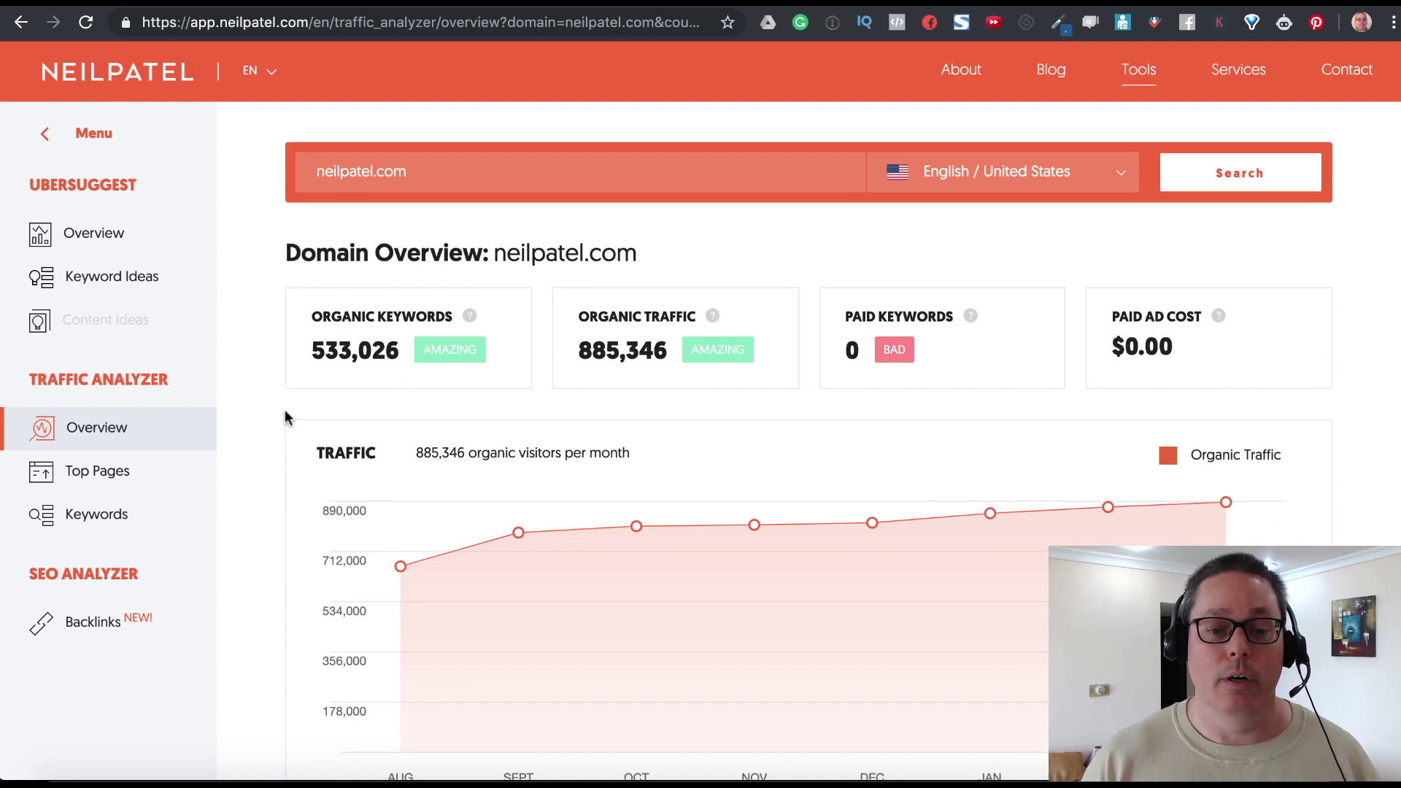
{"action": "scroll", "coordinate": [286, 415], "scroll_direction": "down", "scroll_amount": 5}
{"action": "scroll", "coordinate": [285, 417], "scroll_direction": "down", "scroll_amount": 2}
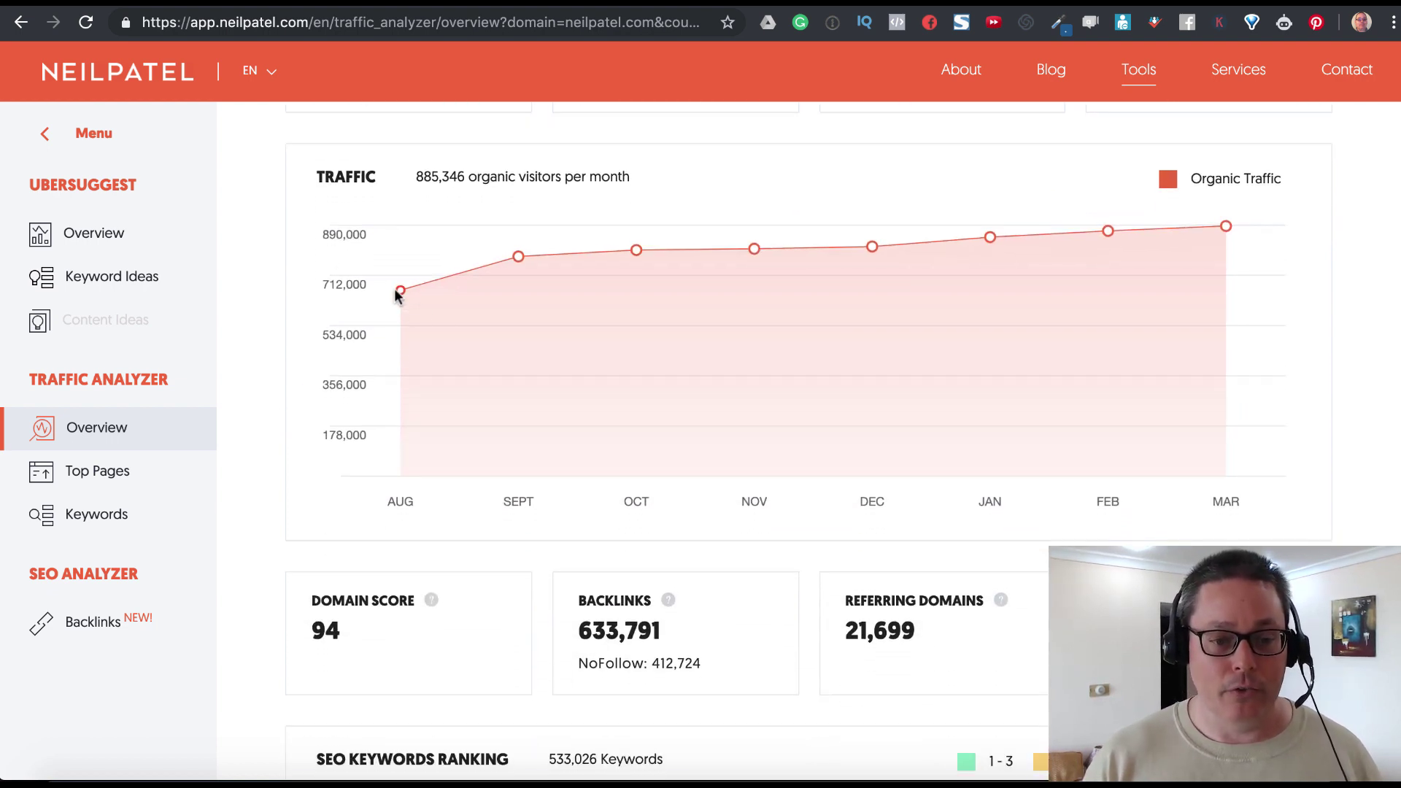
{"action": "mouse_move", "coordinate": [521, 256]}
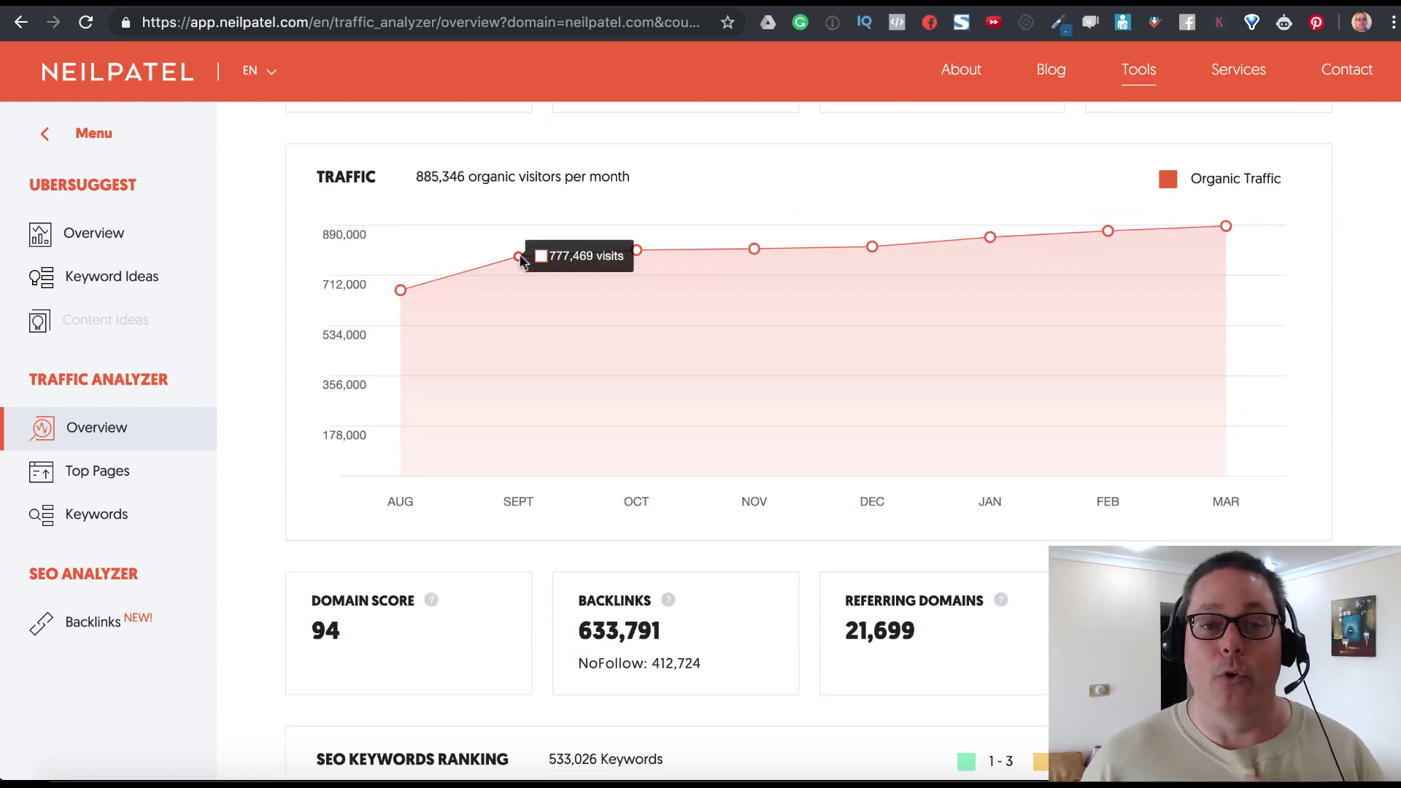
{"action": "scroll", "coordinate": [260, 569], "scroll_direction": "down", "scroll_amount": 3}
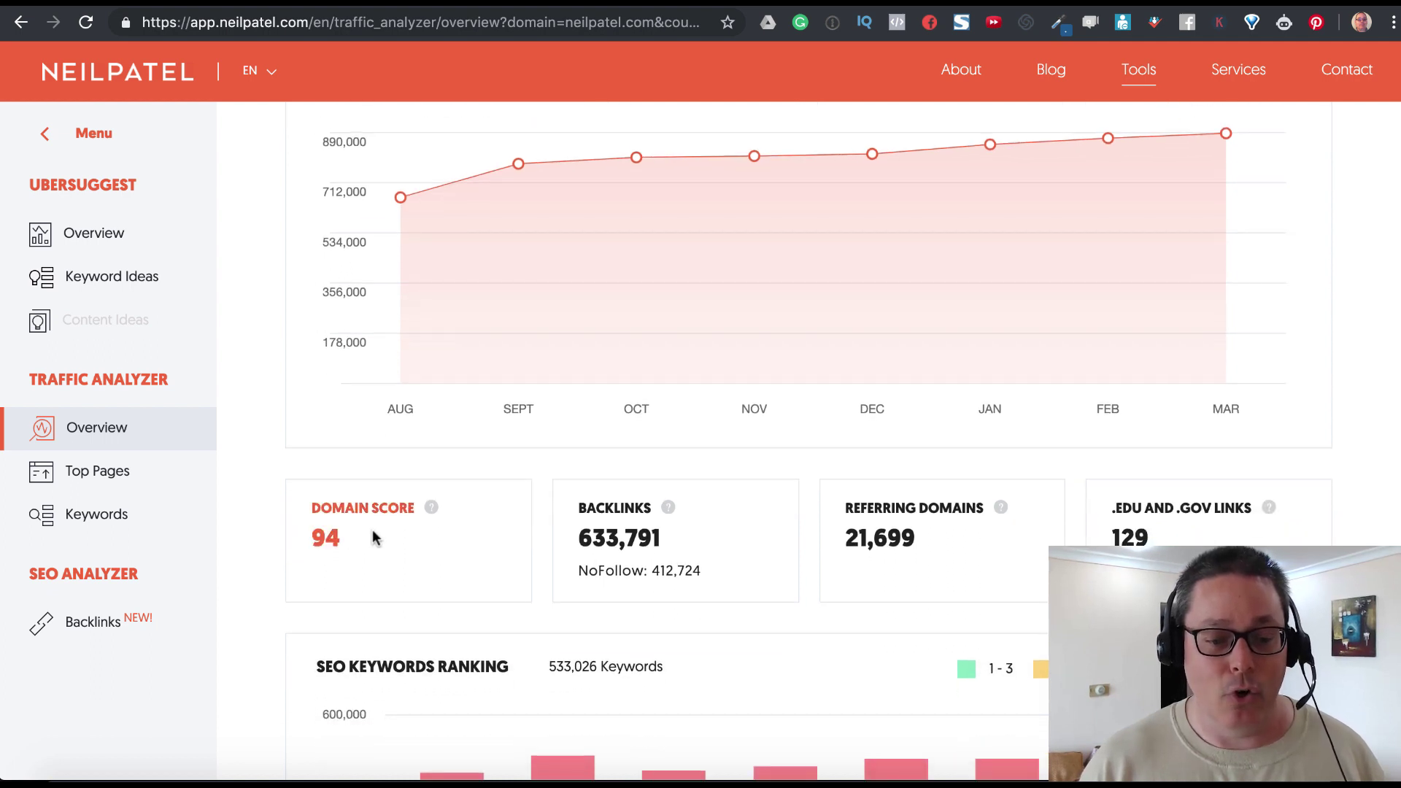
{"action": "scroll", "coordinate": [335, 580], "scroll_direction": "down", "scroll_amount": 2}
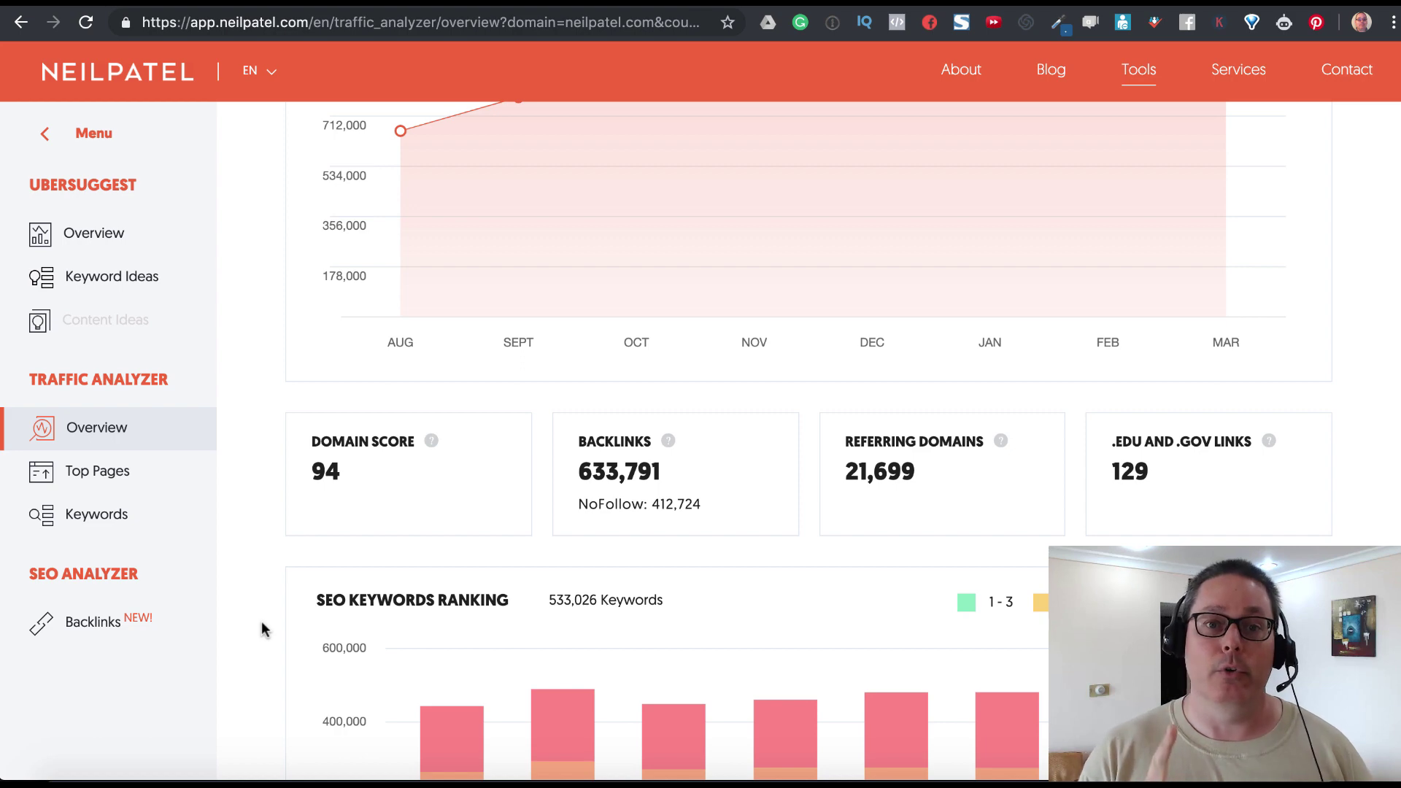
- Review the SEO keywords ranking chart, top SEO pages and top SEO keywords for neilpatel.com
{"action": "scroll", "coordinate": [263, 629], "scroll_direction": "down", "scroll_amount": 8}
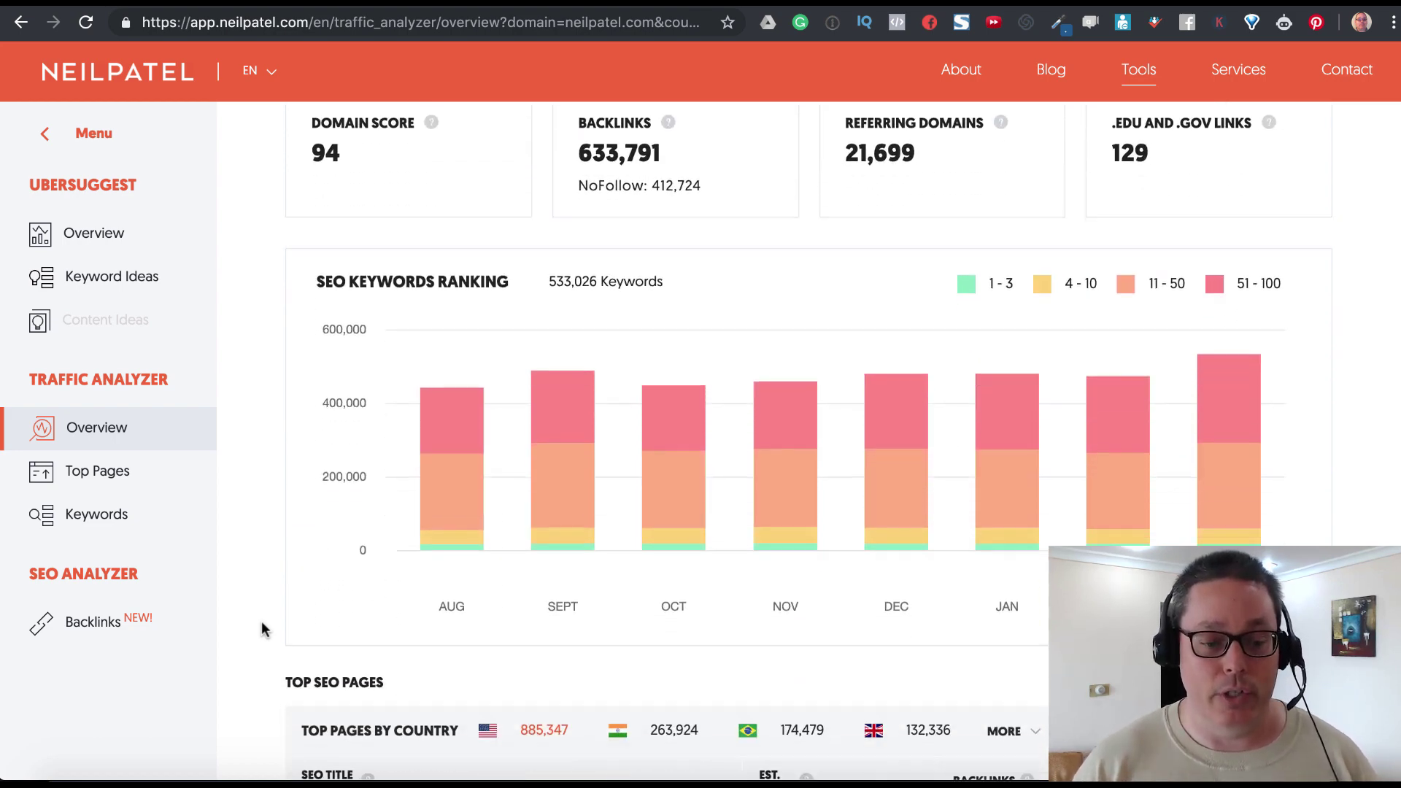
{"action": "scroll", "coordinate": [263, 629], "scroll_direction": "down", "scroll_amount": 2}
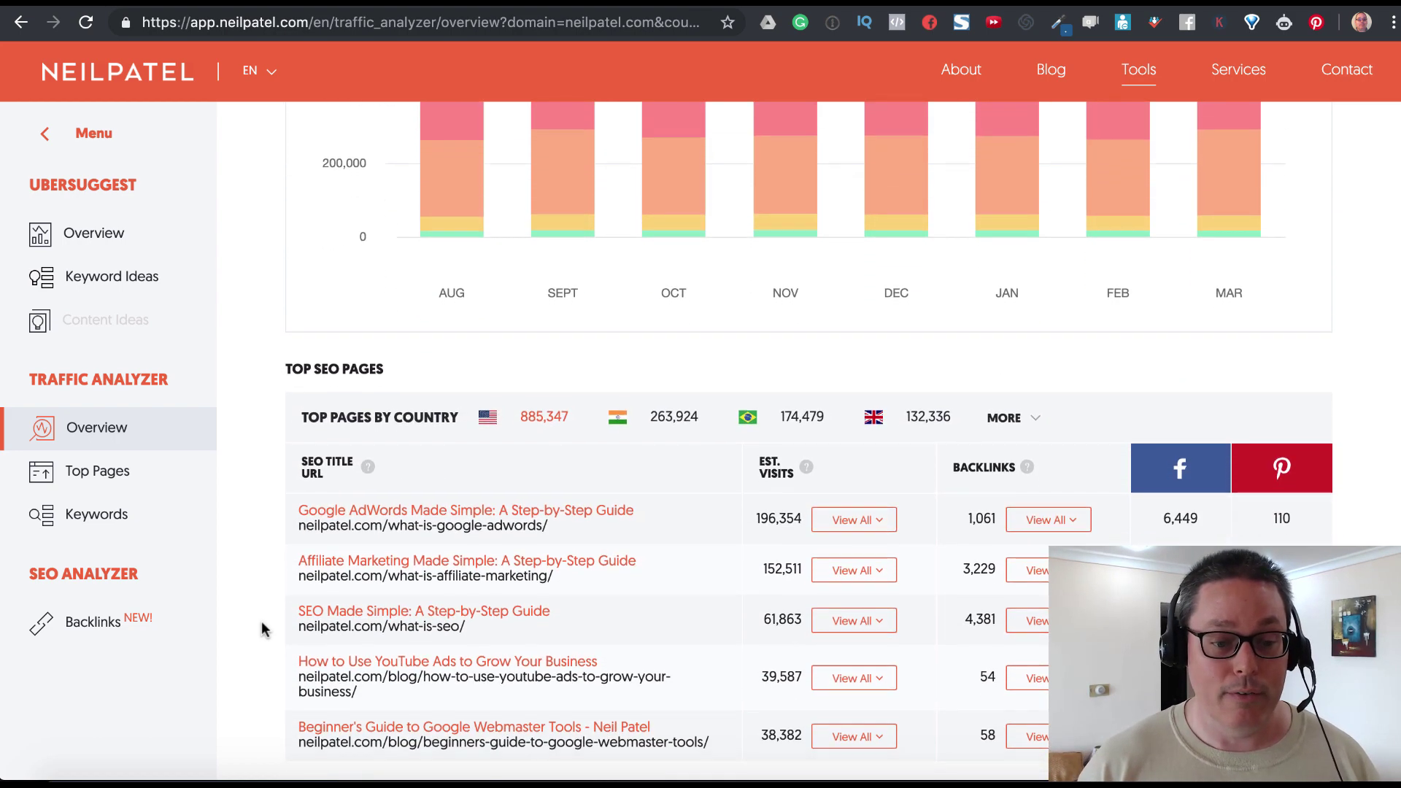
{"action": "scroll", "coordinate": [263, 629], "scroll_direction": "down", "scroll_amount": 8}
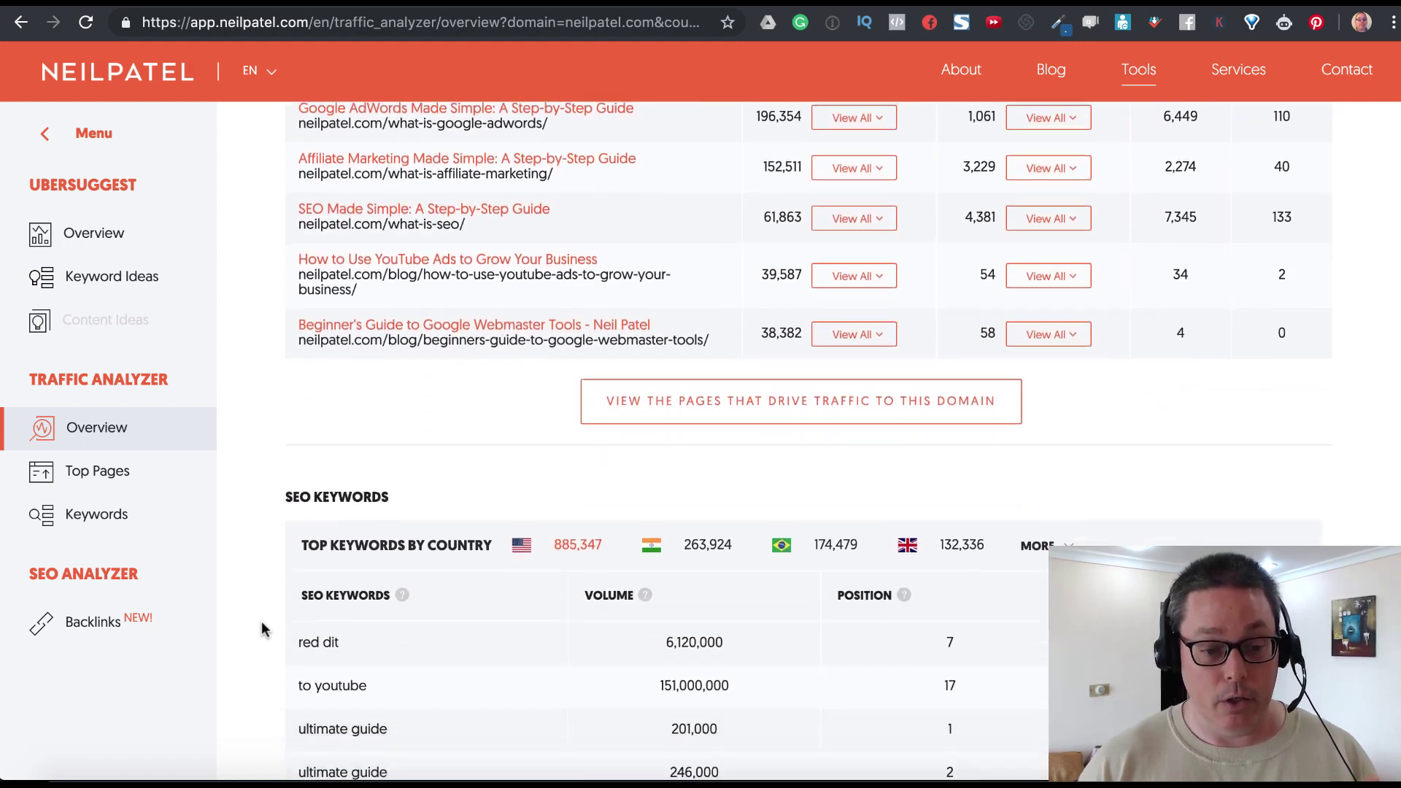
{"action": "scroll", "coordinate": [262, 627], "scroll_direction": "down", "scroll_amount": 1}
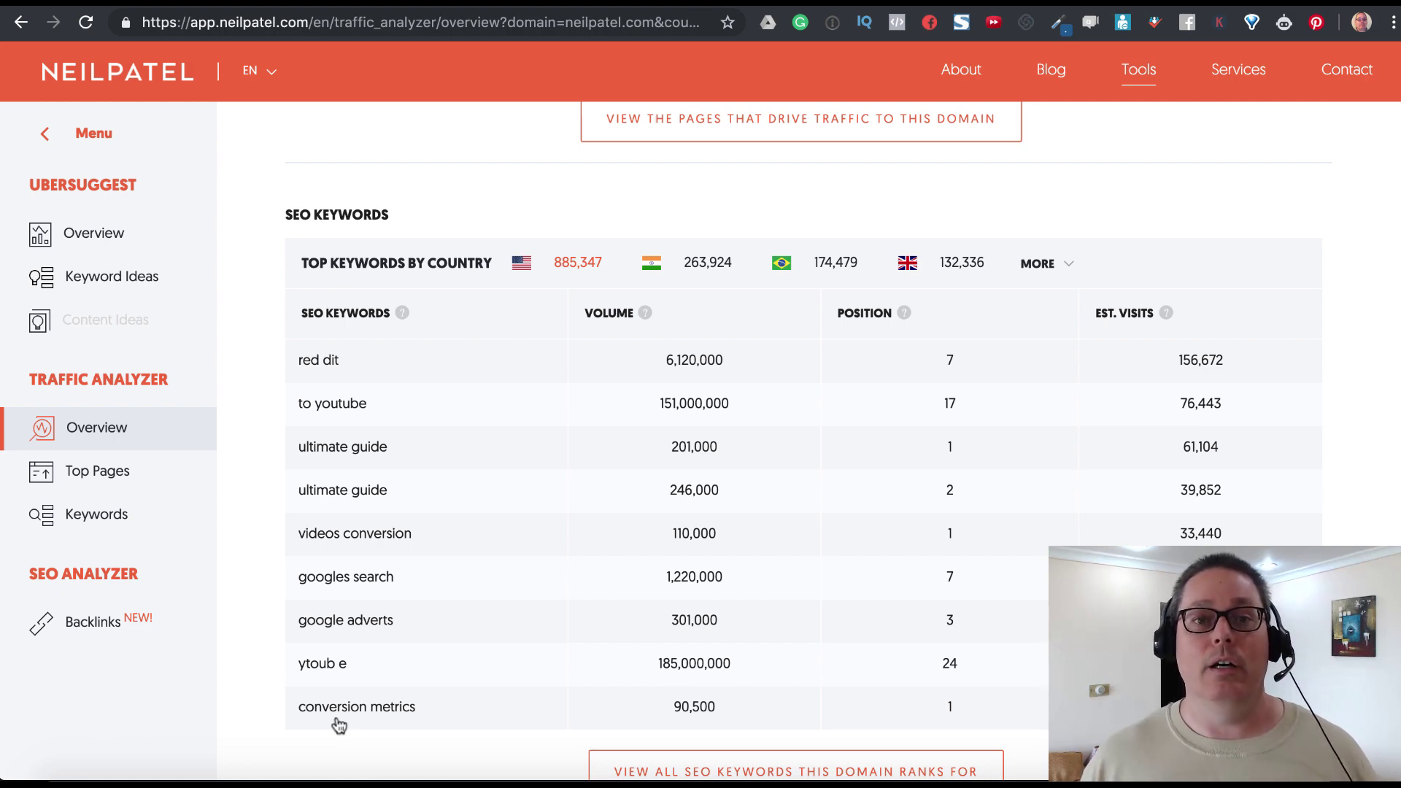
{"action": "scroll", "coordinate": [337, 724], "scroll_direction": "up", "scroll_amount": 12}
{"action": "scroll", "coordinate": [336, 715], "scroll_direction": "down", "scroll_amount": 6}
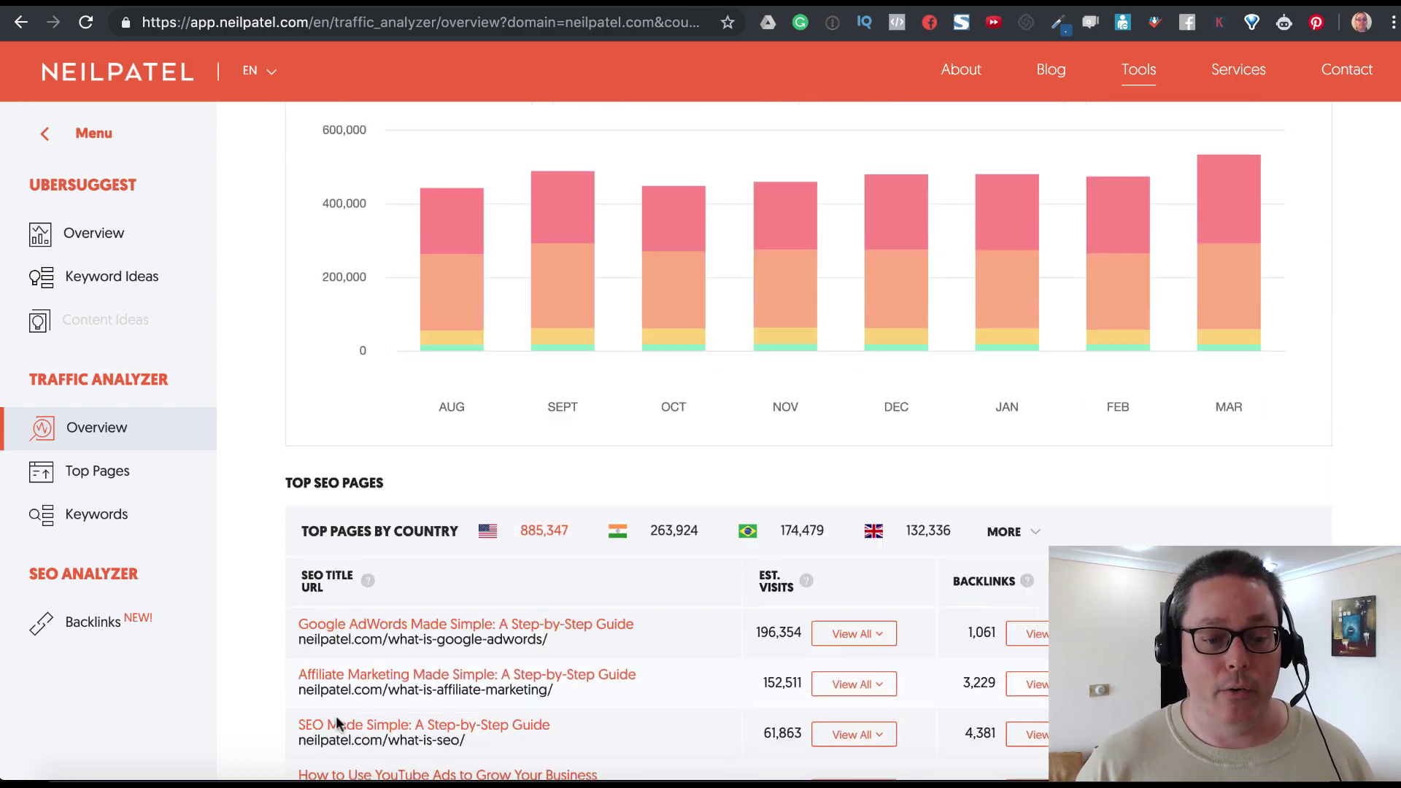
{"action": "scroll", "coordinate": [335, 716], "scroll_direction": "up", "scroll_amount": 10}
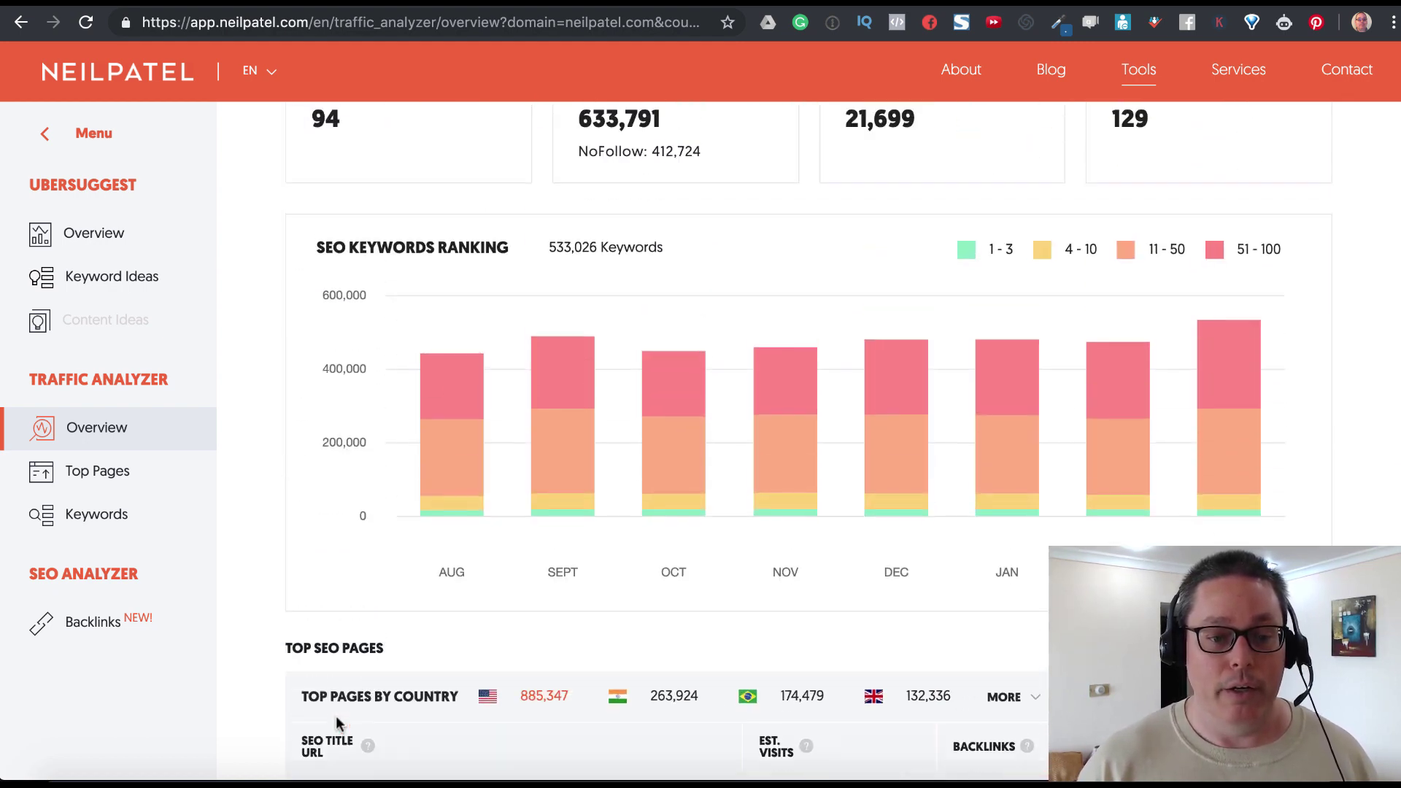
{"action": "scroll", "coordinate": [334, 617], "scroll_direction": "up", "scroll_amount": 6}
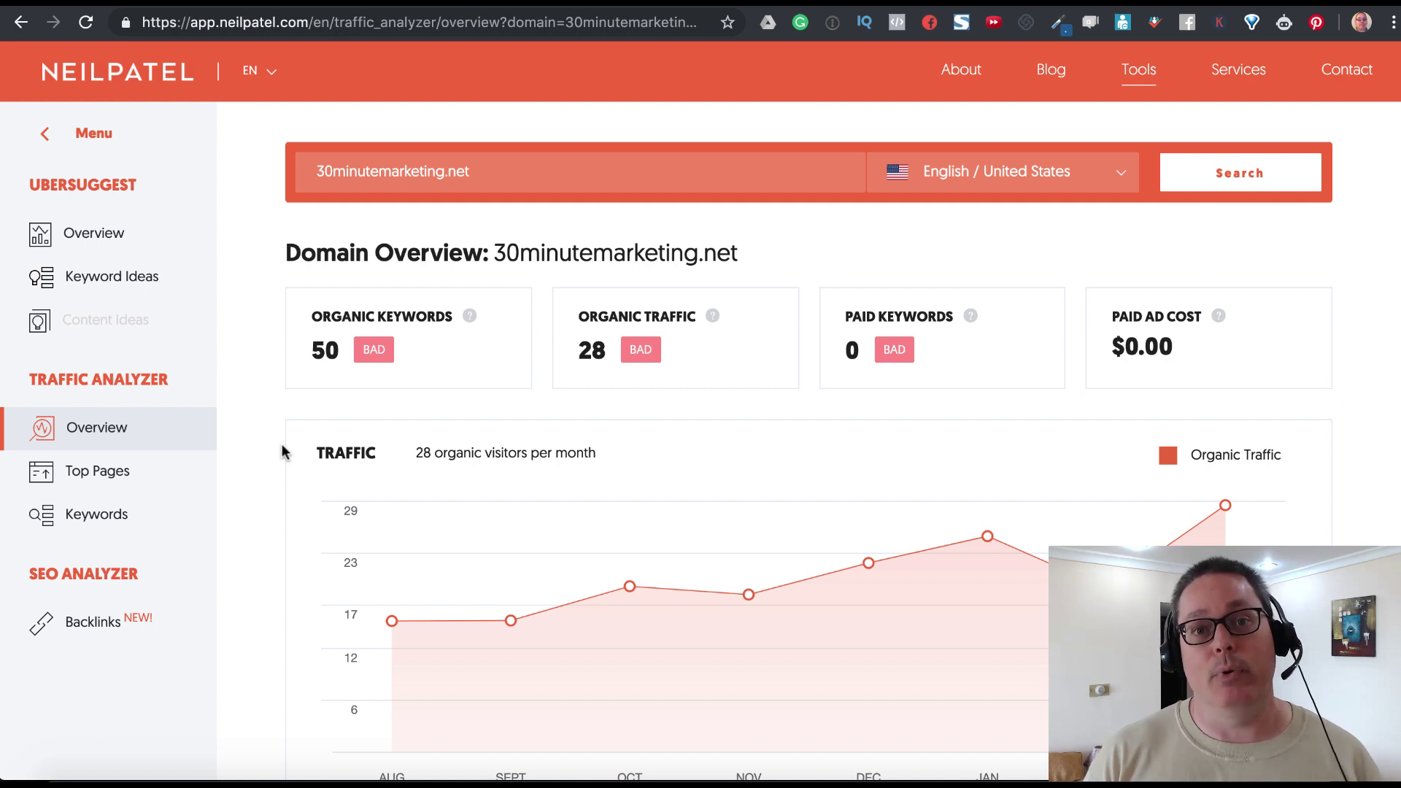
- Examine the organic traffic trend, domain score and backlinks in the domain overview for 30minutemarketing.net
{"action": "scroll", "coordinate": [282, 445], "scroll_direction": "down", "scroll_amount": 1}
{"action": "scroll", "coordinate": [282, 445], "scroll_direction": "up", "scroll_amount": 1}
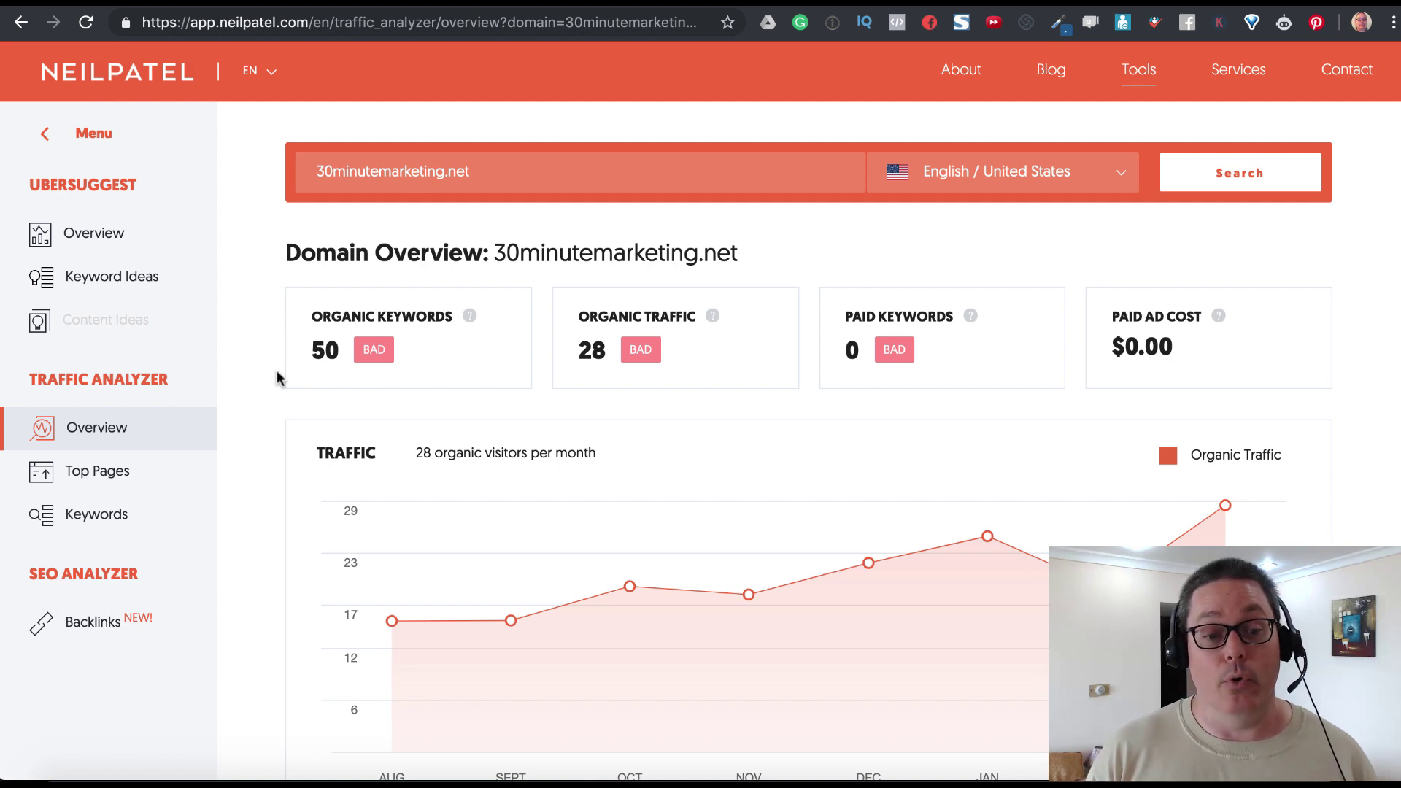
{"action": "scroll", "coordinate": [278, 376], "scroll_direction": "down", "scroll_amount": 2}
{"action": "mouse_move", "coordinate": [391, 497]}
{"action": "mouse_move", "coordinate": [512, 498]}
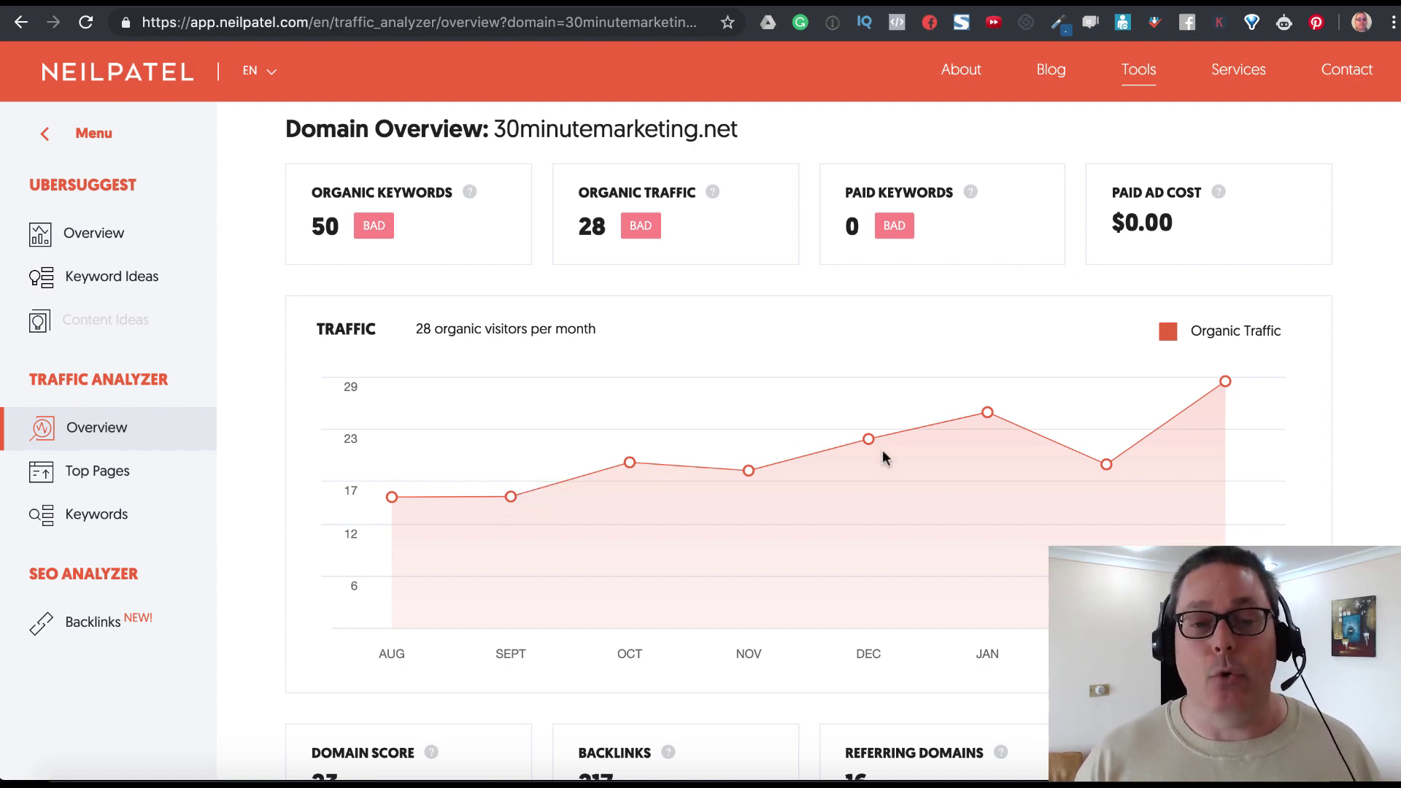
{"action": "scroll", "coordinate": [270, 591], "scroll_direction": "down", "scroll_amount": 2}
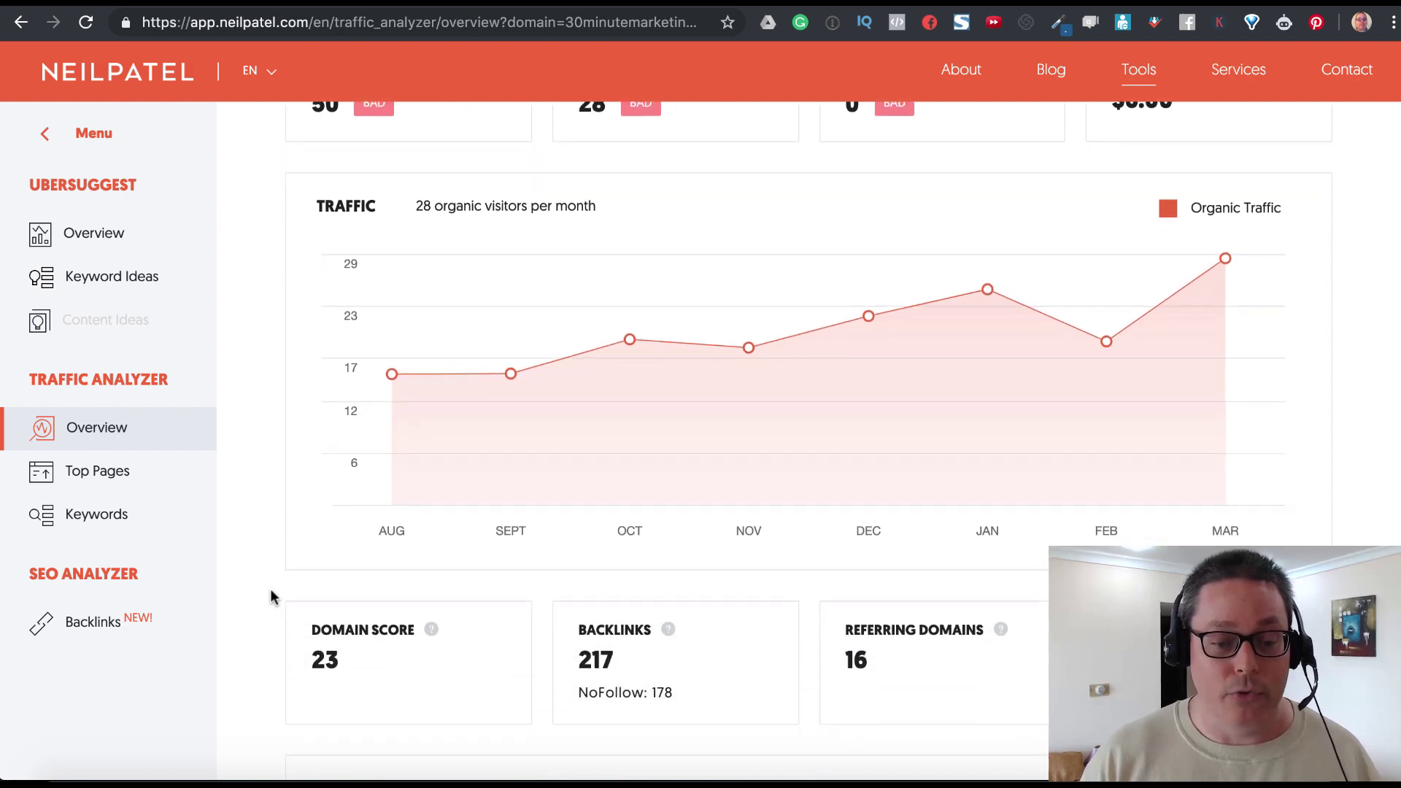
{"action": "scroll", "coordinate": [350, 664], "scroll_direction": "down", "scroll_amount": 1}
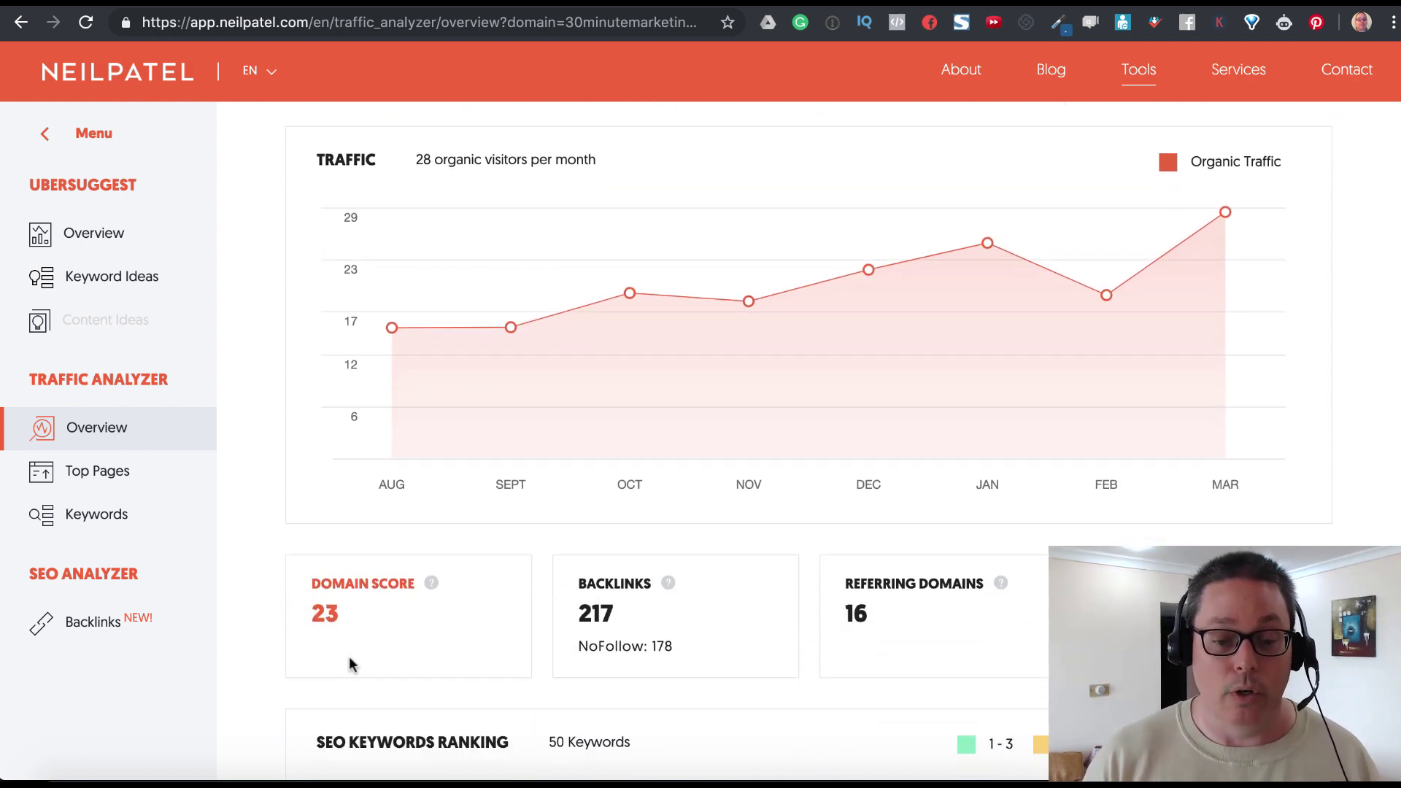
{"action": "scroll", "coordinate": [281, 578], "scroll_direction": "down", "scroll_amount": 1}
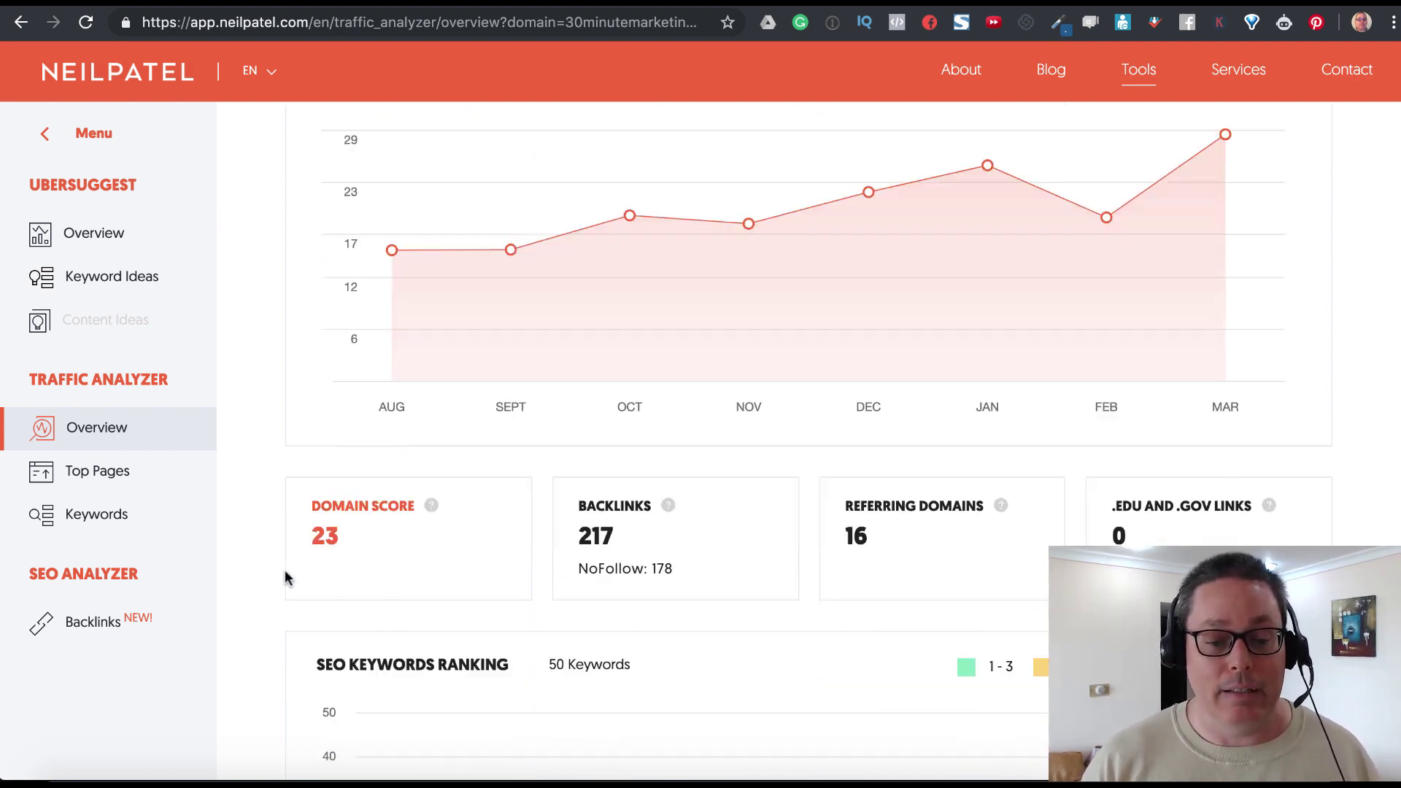
- Review the SEO keywords ranking chart, top pages and ranked SEO keywords for 30minutemarketing.net
{"action": "scroll", "coordinate": [284, 578], "scroll_direction": "down", "scroll_amount": 5}
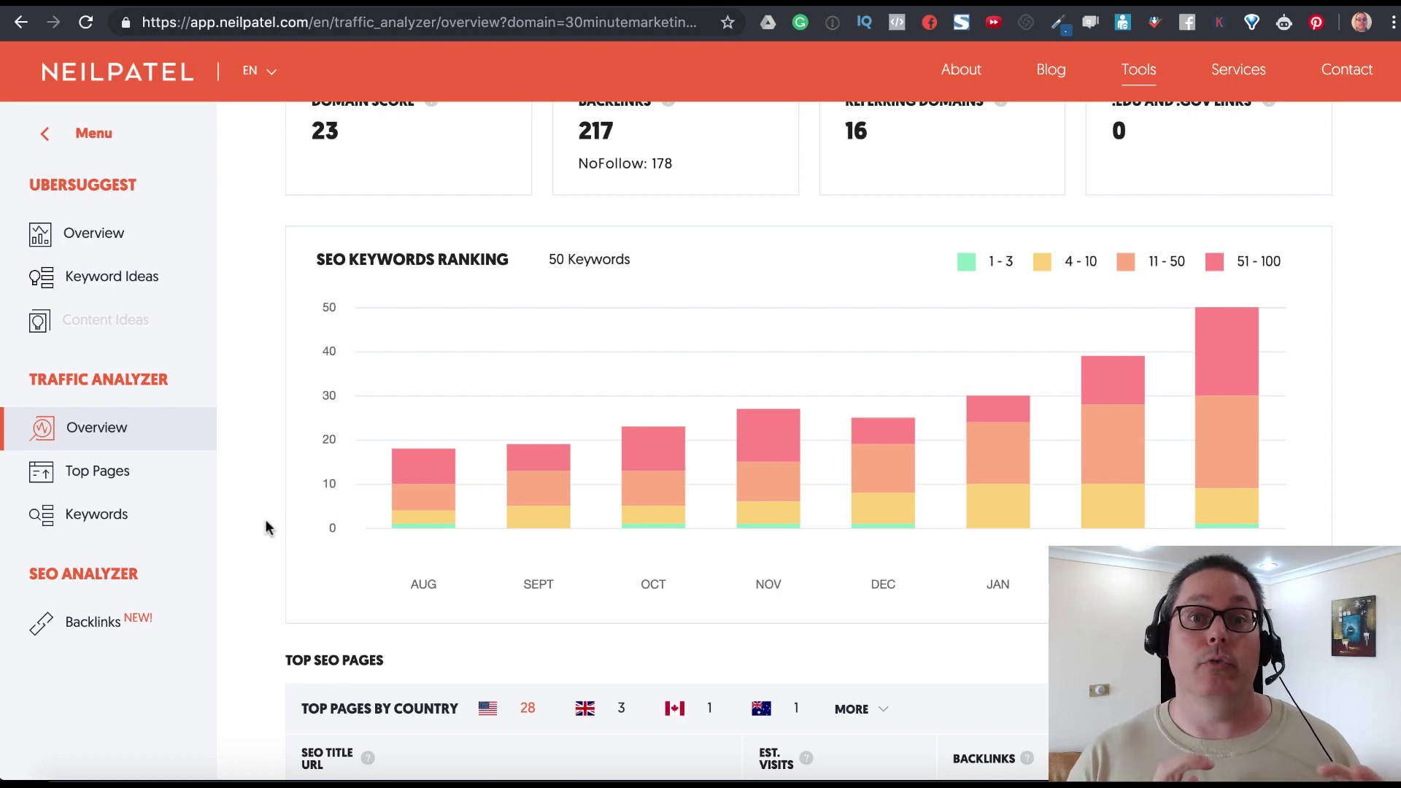
{"action": "scroll", "coordinate": [267, 527], "scroll_direction": "down", "scroll_amount": 10}
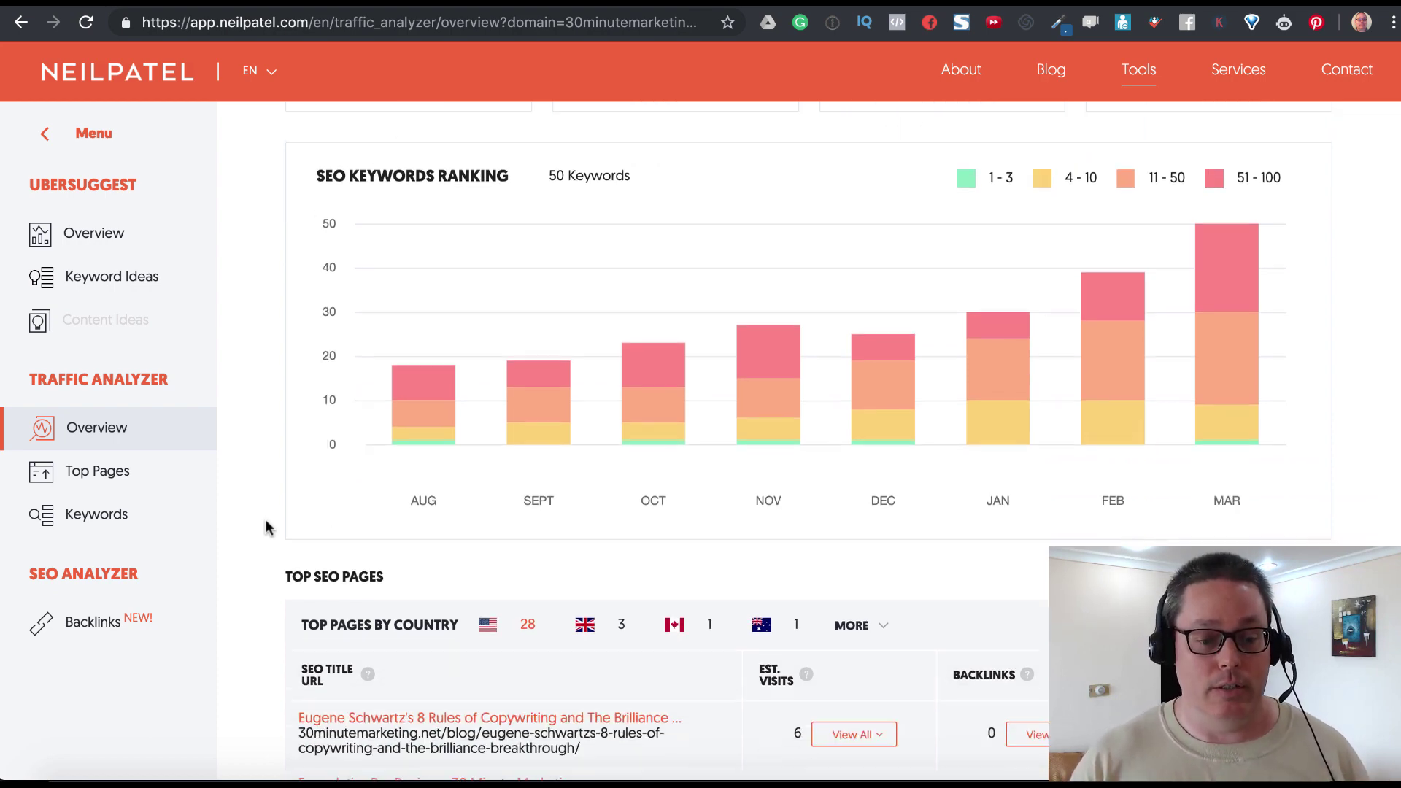
{"action": "scroll", "coordinate": [266, 527], "scroll_direction": "down", "scroll_amount": 5}
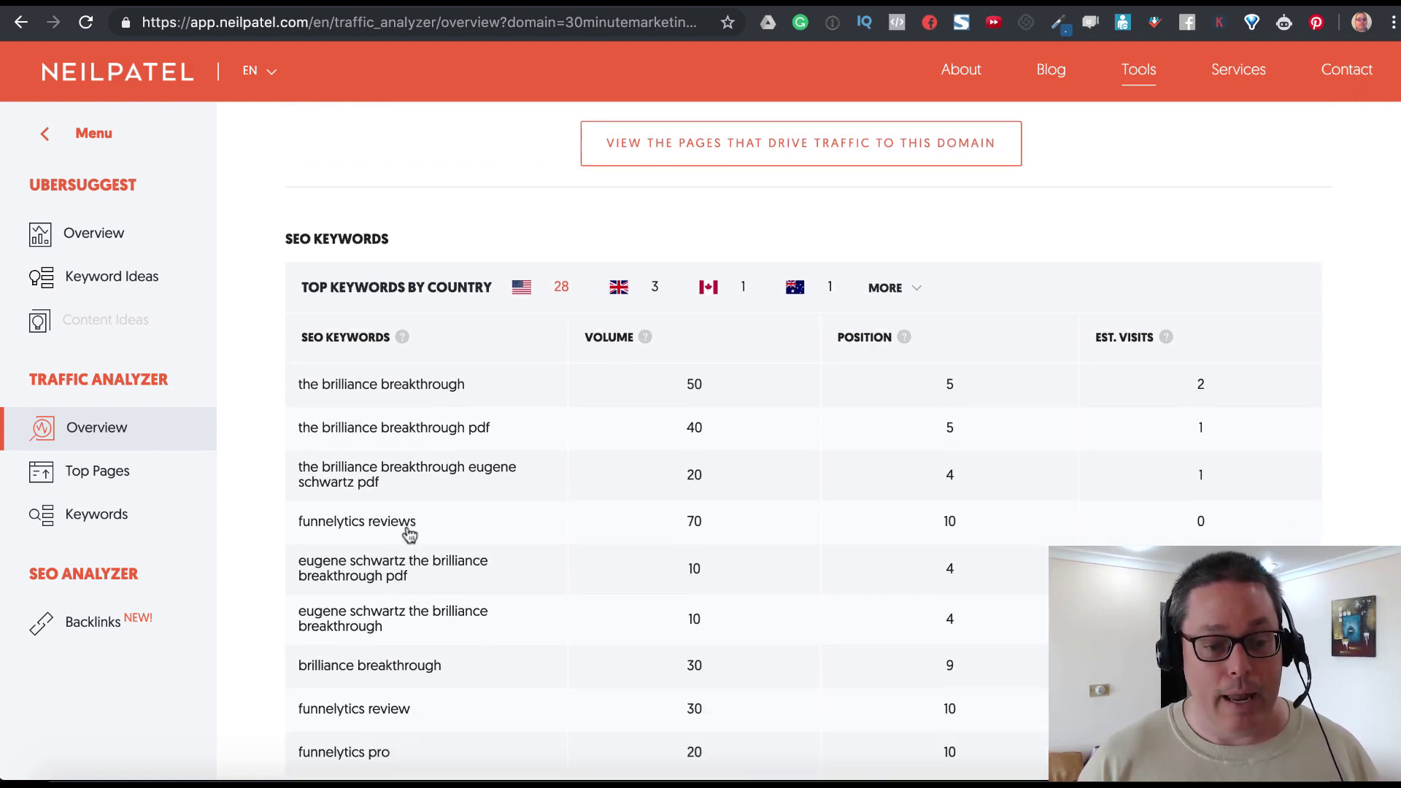
{"action": "scroll", "coordinate": [475, 540], "scroll_direction": "down", "scroll_amount": 1}
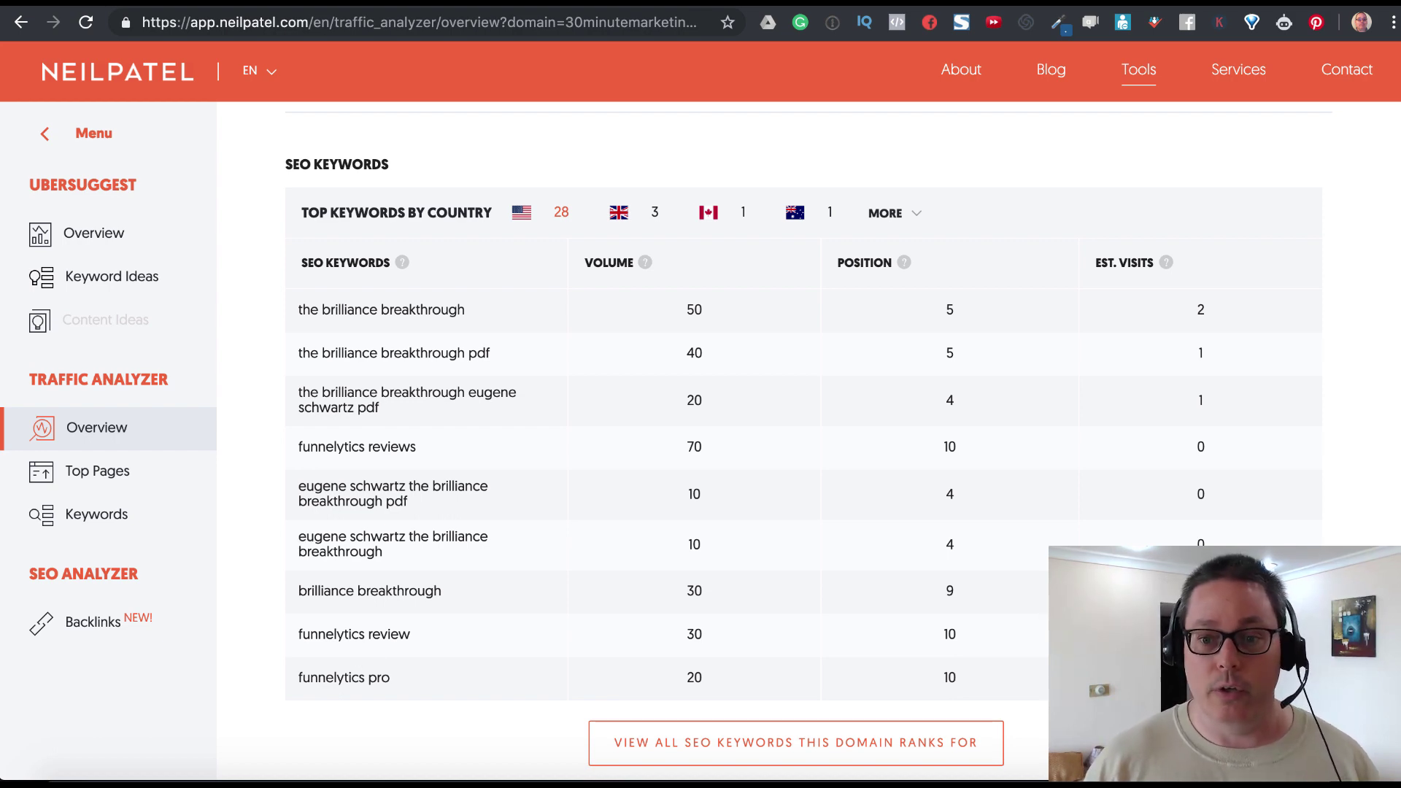
- Return to the first page of Google results for "funnelytics pro review" and shorten the query to "funnelytics" to view its keyword suggestions
{"action": "key", "text": "ctrl+Tab"}
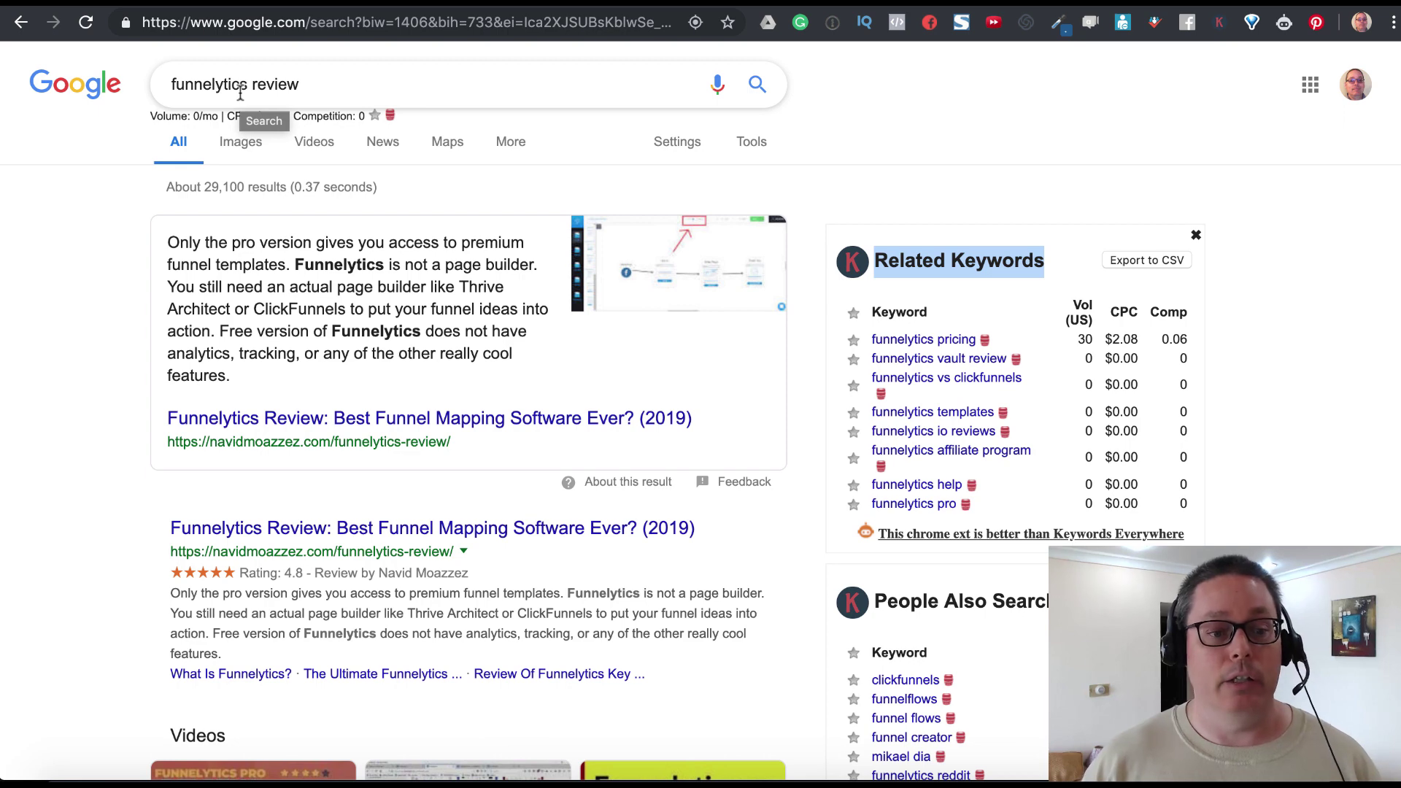
{"action": "left_click", "coordinate": [22, 22]}
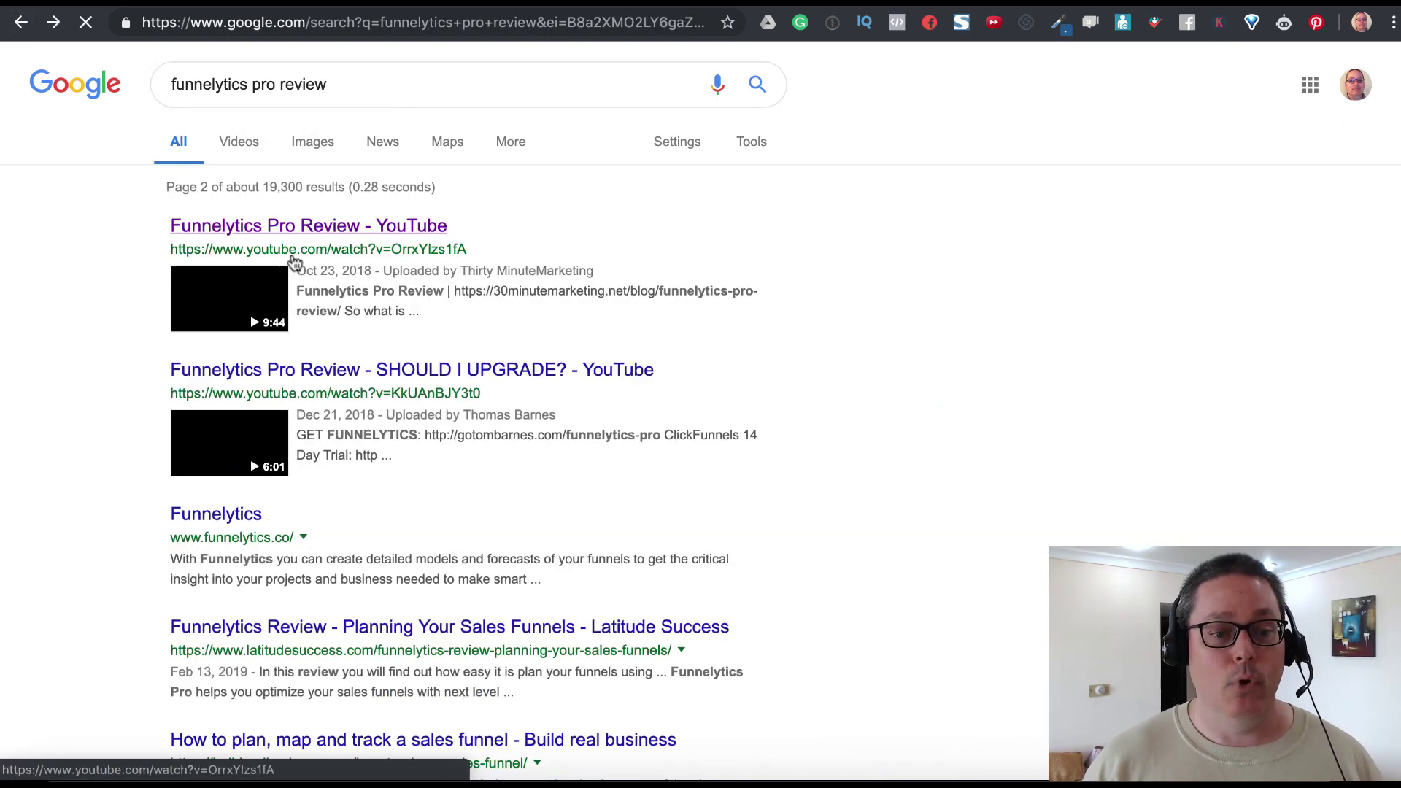
{"action": "left_click", "coordinate": [21, 23]}
{"action": "left_click", "coordinate": [329, 86]}
{"action": "double_click", "coordinate": [329, 86]}
{"action": "key", "text": "BackSpace"}
{"action": "key", "text": "BackSpace"}
{"action": "key", "text": "BackSpace"}
{"action": "key", "text": "BackSpace"}
{"action": "key", "text": "BackSpace"}
{"action": "key", "text": "BackSpace"}
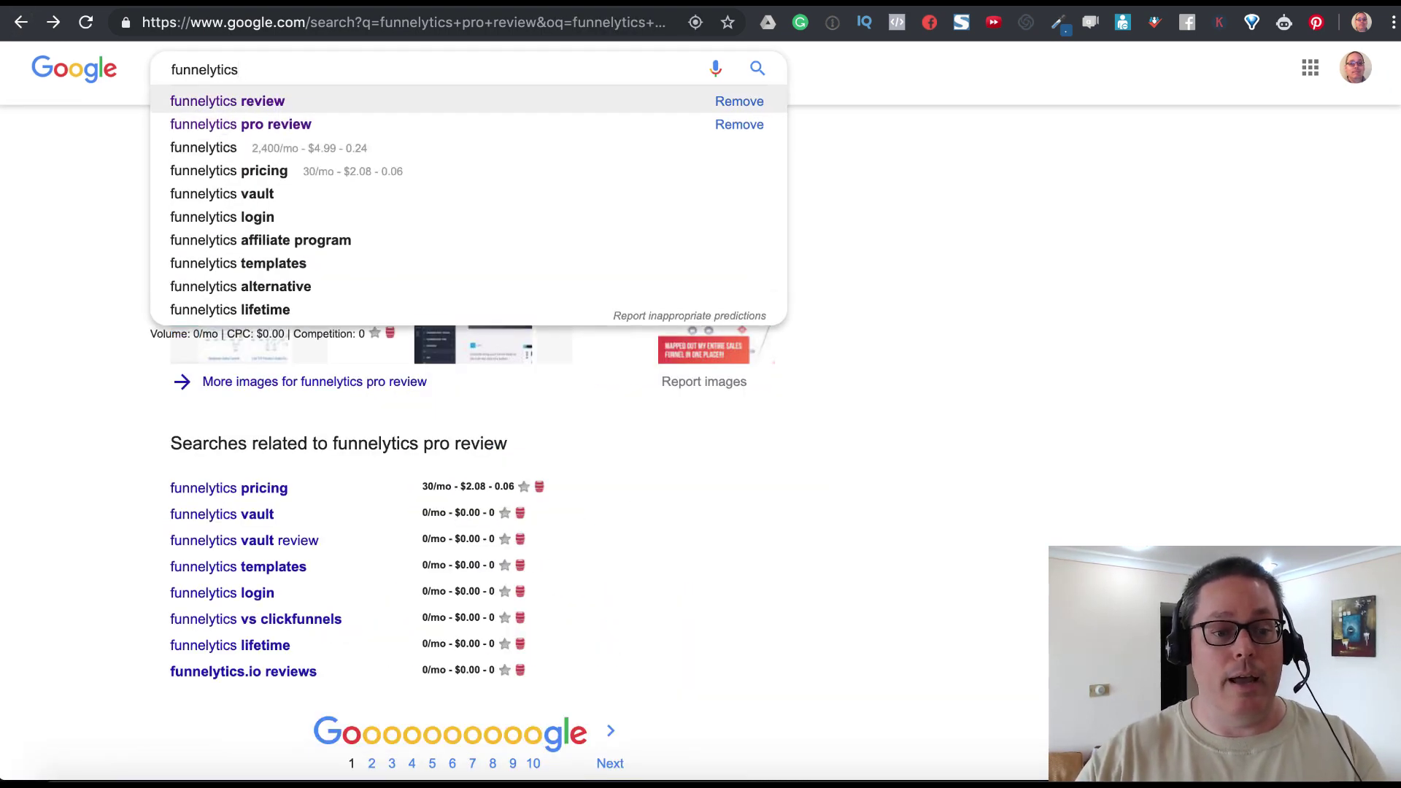
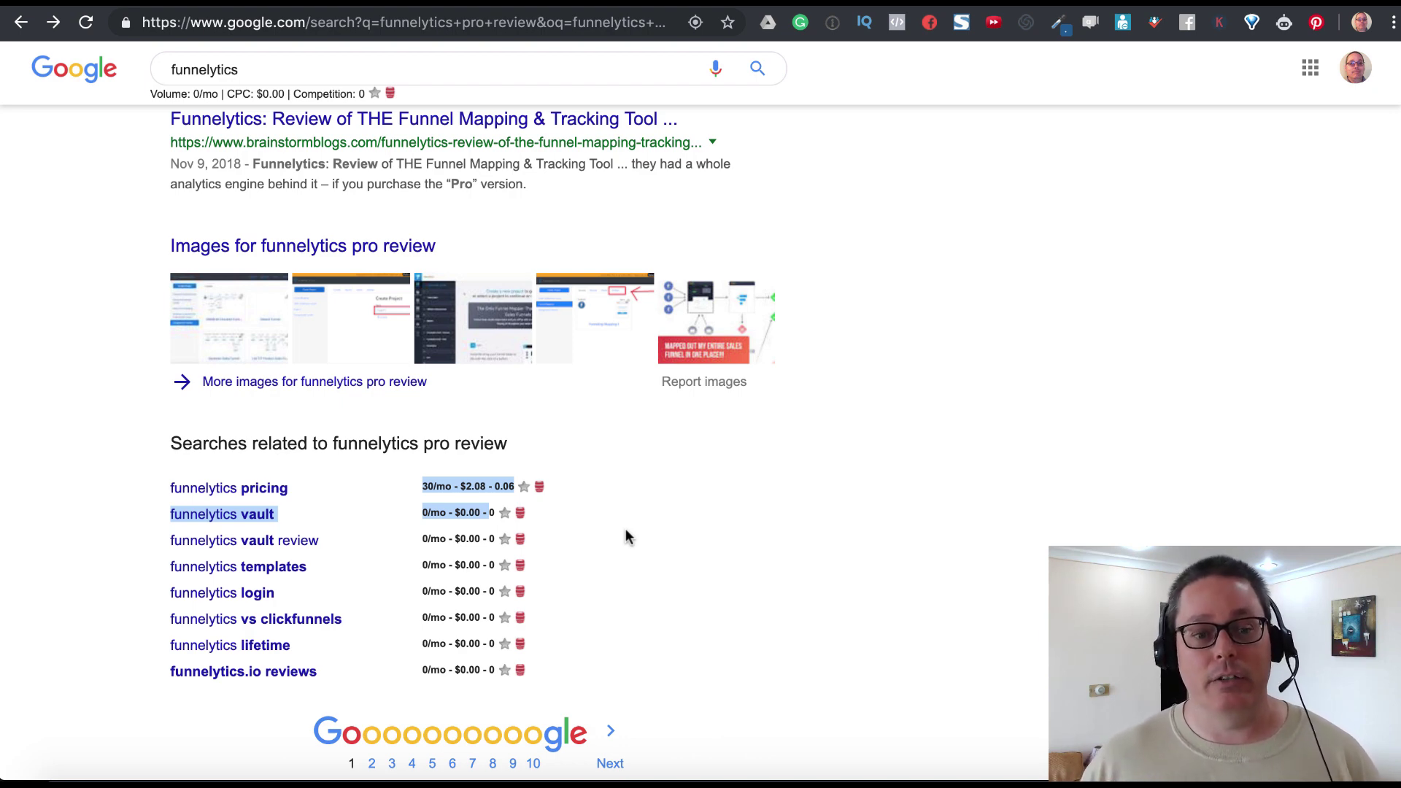
- Search Google for "funnelytics" to view its volume and related keyword data
{"action": "scroll", "coordinate": [947, 473], "scroll_direction": "up", "scroll_amount": 13}
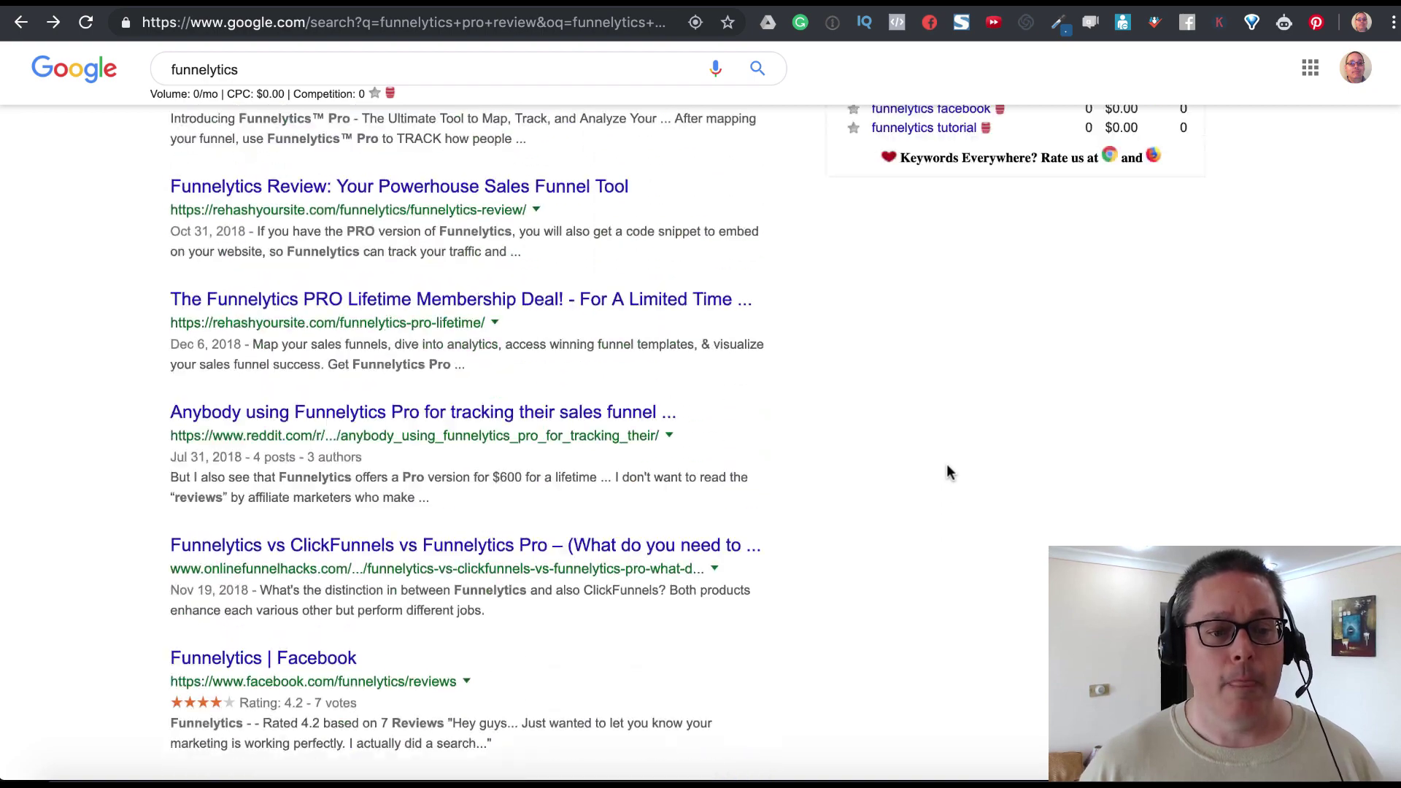
{"action": "scroll", "coordinate": [134, 324], "scroll_direction": "up", "scroll_amount": 6}
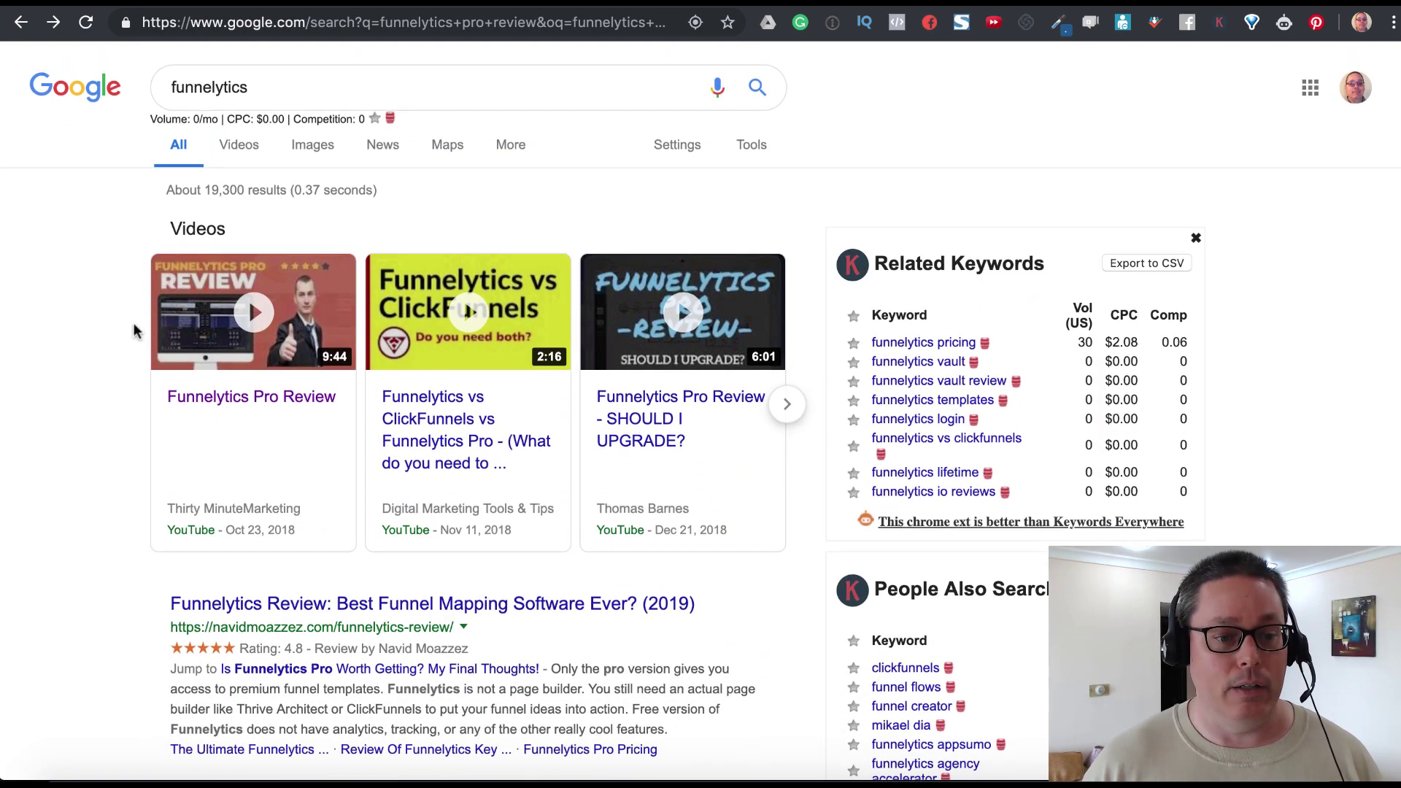
{"action": "left_click", "coordinate": [295, 78]}
{"action": "key", "text": "Return"}
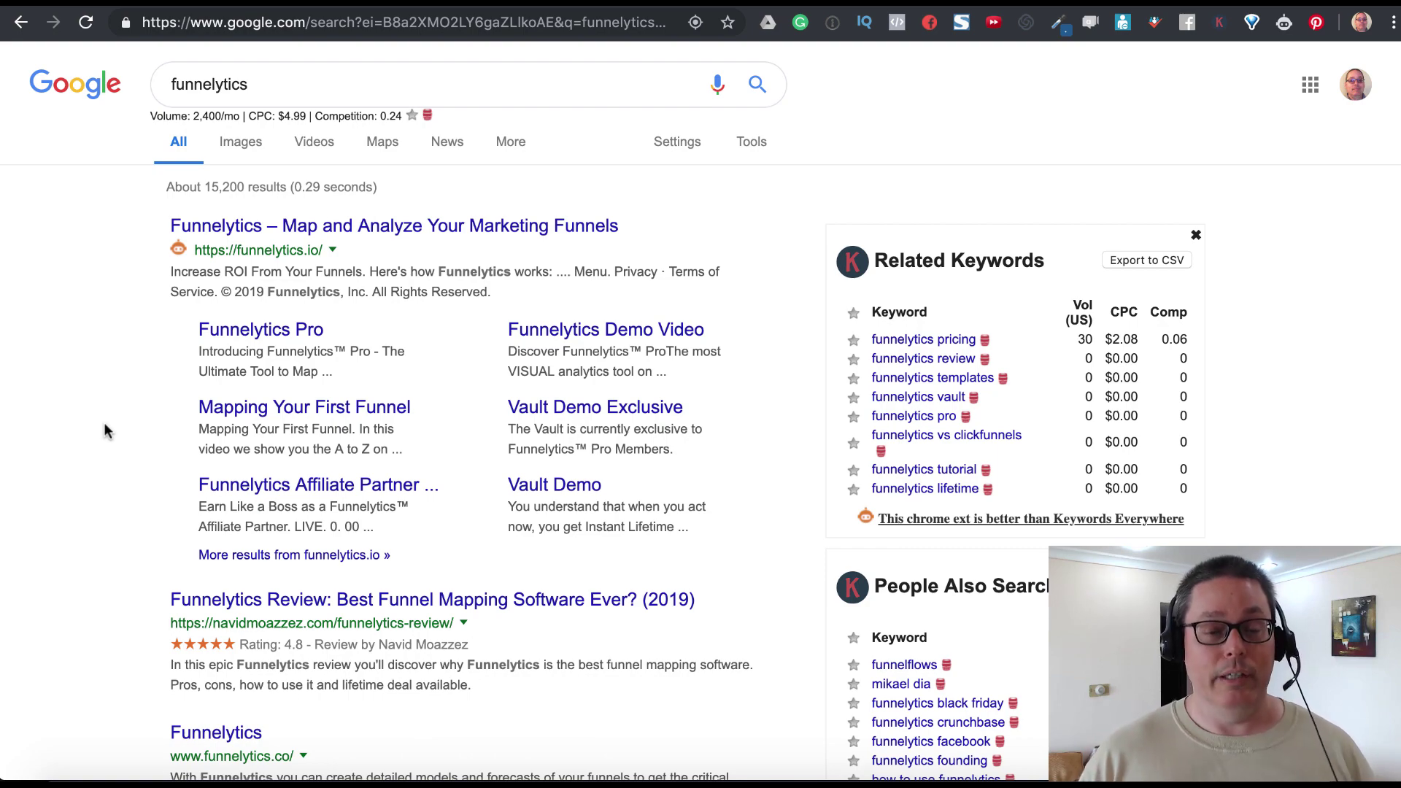
- Review the Google results, related keywords and videos listed for "funnelytics"
{"action": "scroll", "coordinate": [103, 423], "scroll_direction": "down", "scroll_amount": 8}
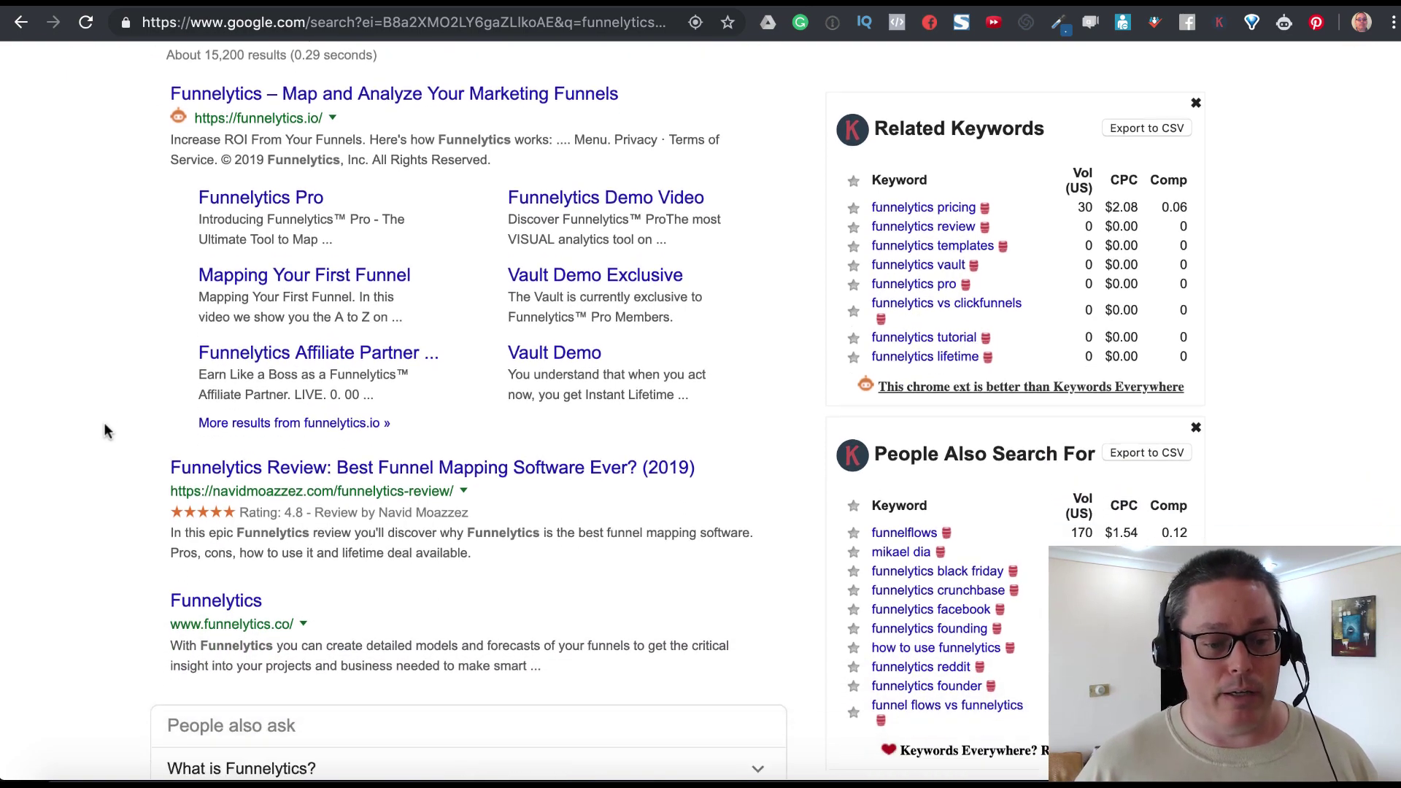
{"action": "scroll", "coordinate": [103, 430], "scroll_direction": "down", "scroll_amount": 1}
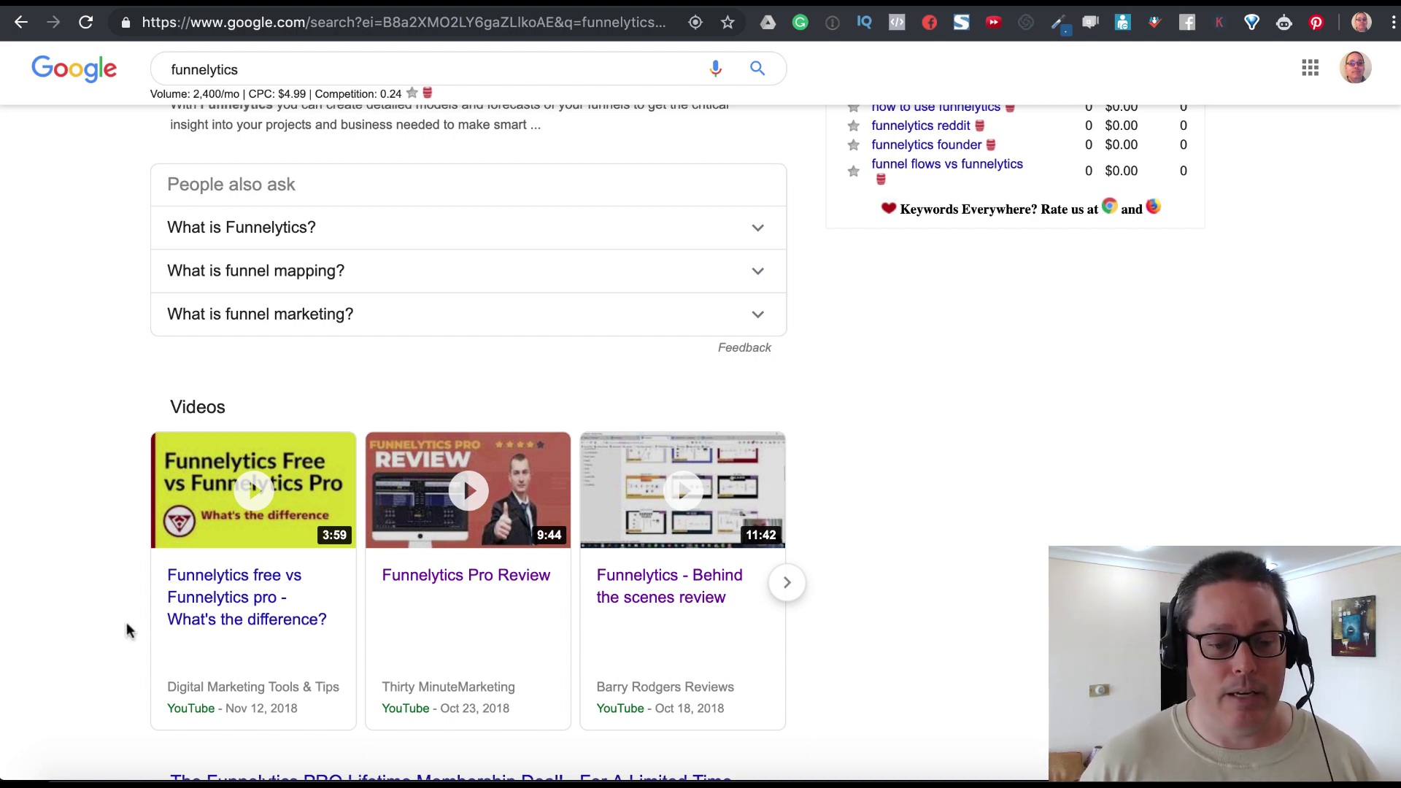
{"action": "scroll", "coordinate": [106, 628], "scroll_direction": "down", "scroll_amount": 2}
{"action": "scroll", "coordinate": [107, 629], "scroll_direction": "down", "scroll_amount": 11}
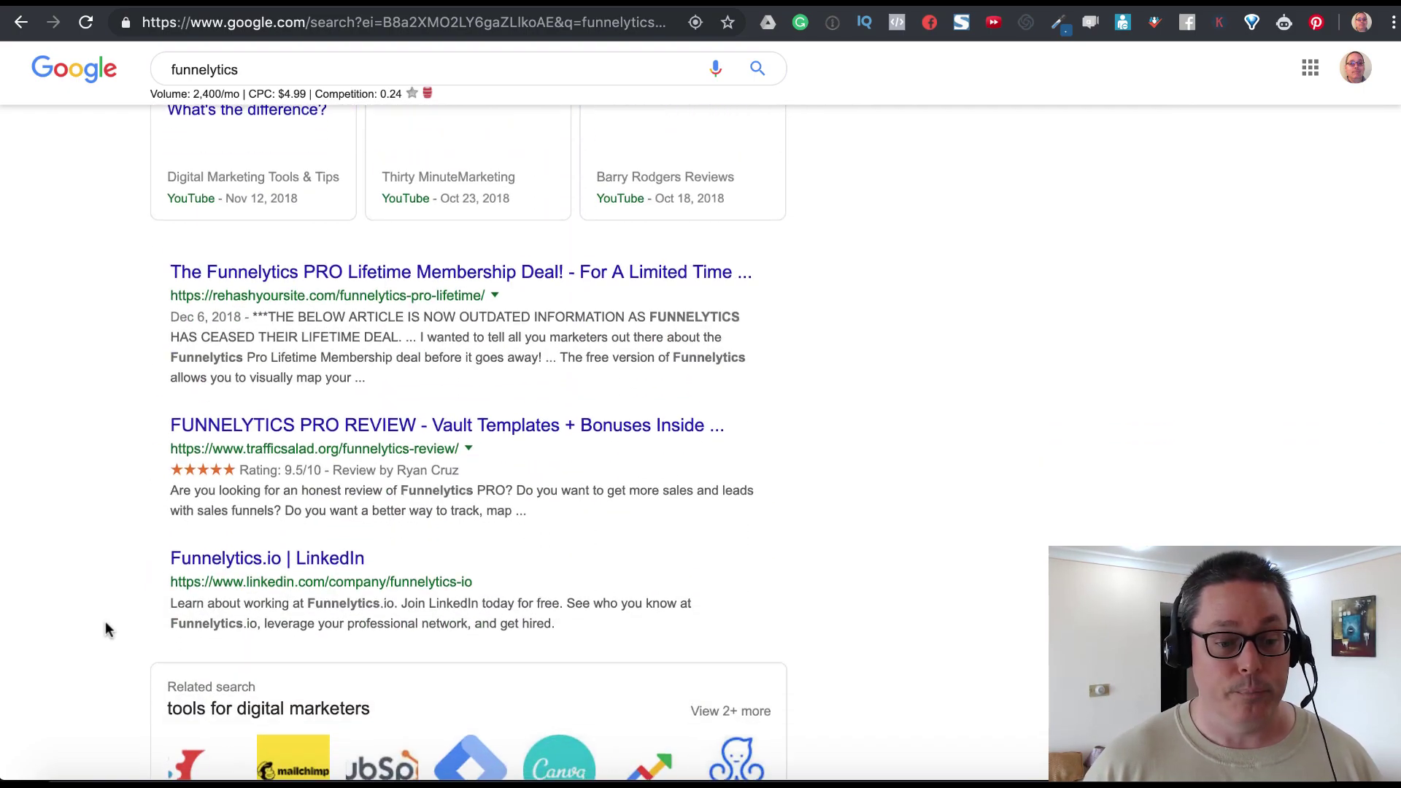
{"action": "scroll", "coordinate": [106, 629], "scroll_direction": "up", "scroll_amount": 13}
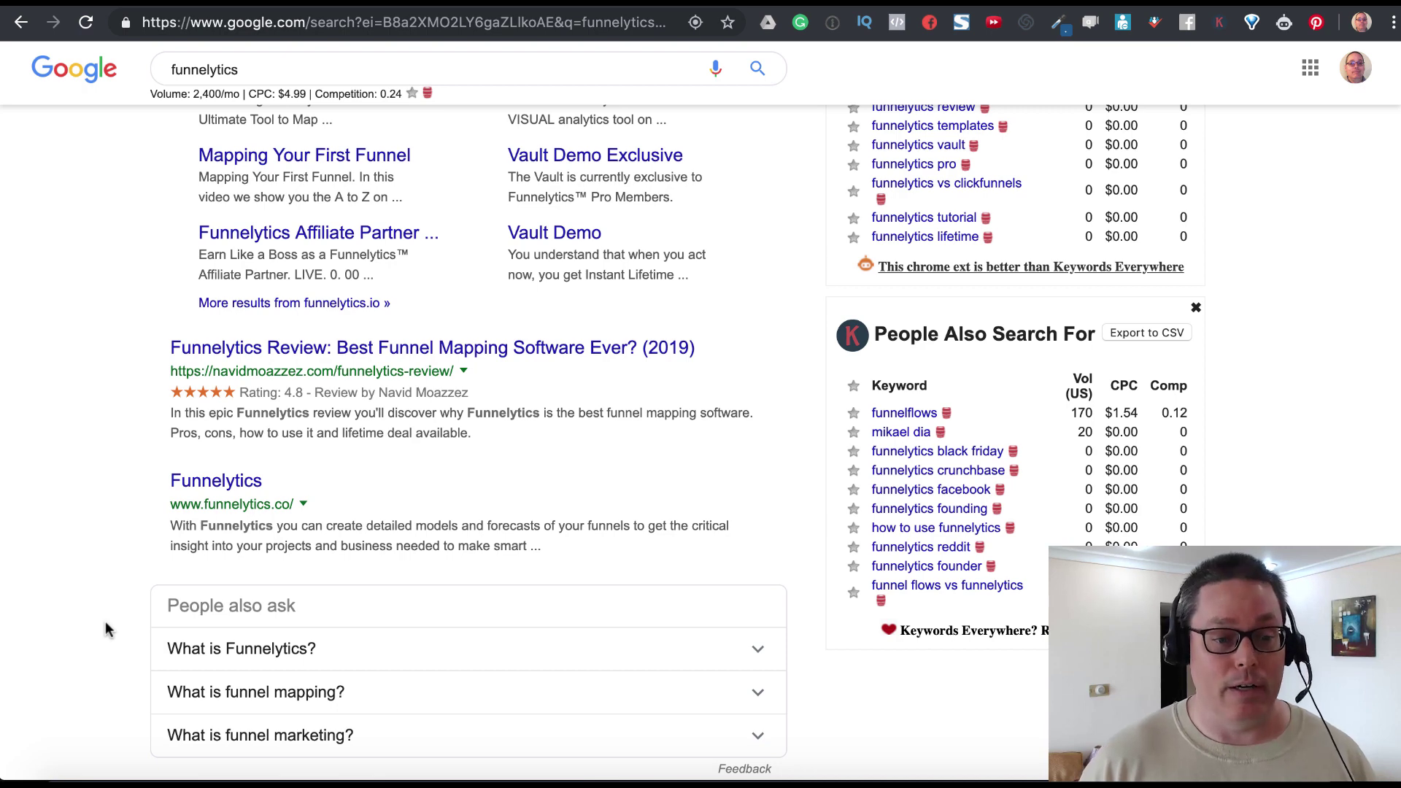
{"action": "scroll", "coordinate": [105, 620], "scroll_direction": "up", "scroll_amount": 4}
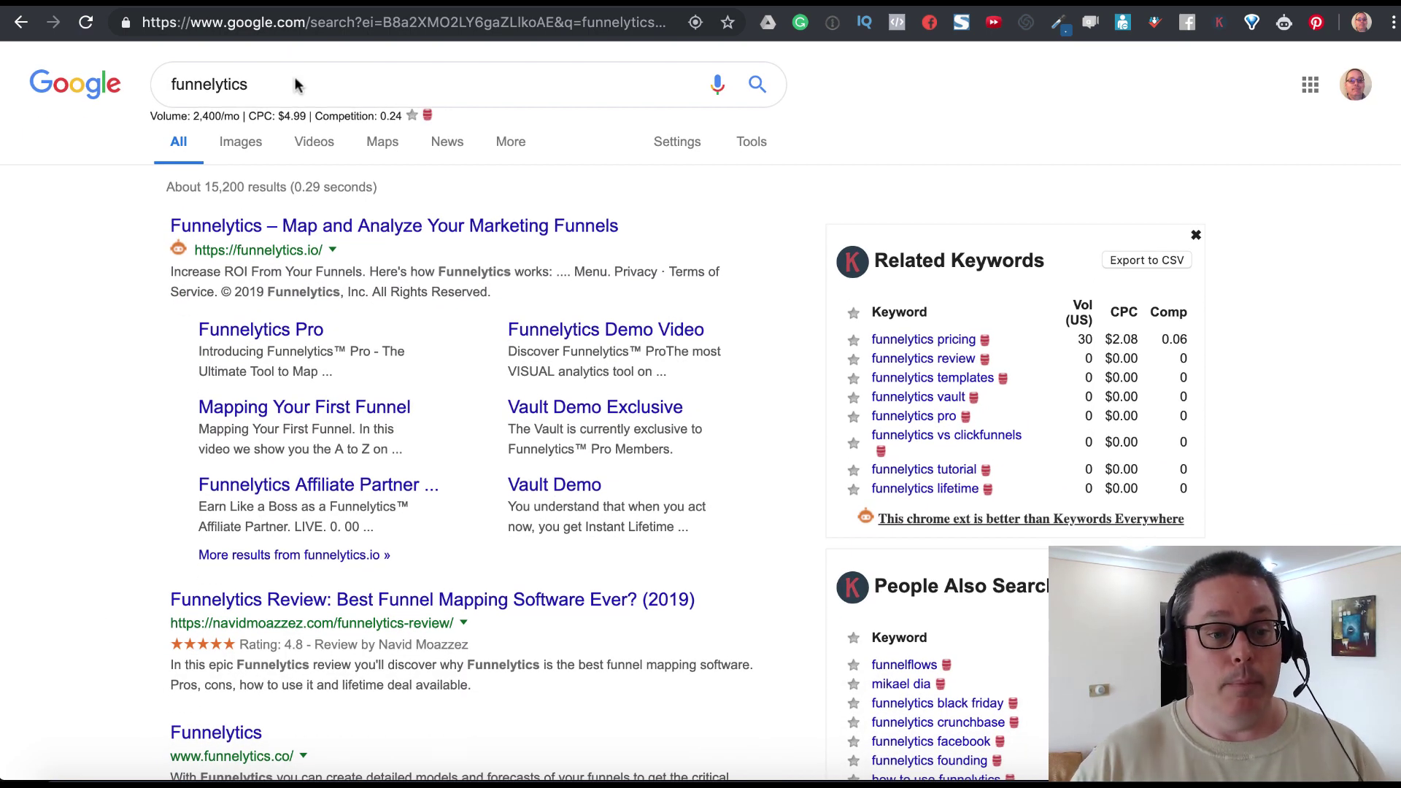
- Extend the Google query to "funnelytics review" and run the search
{"action": "left_click", "coordinate": [297, 86]}
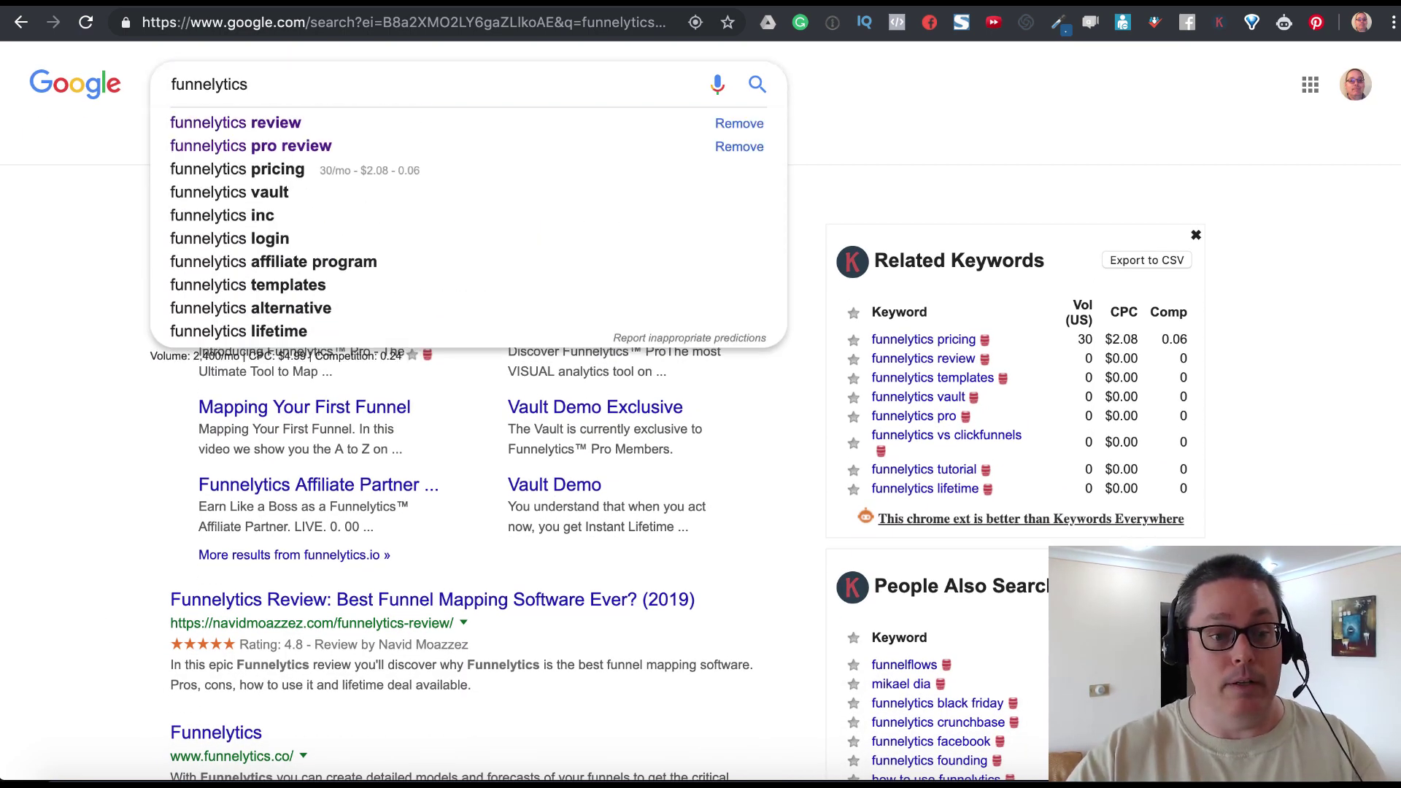
{"action": "type", "text": "re"}
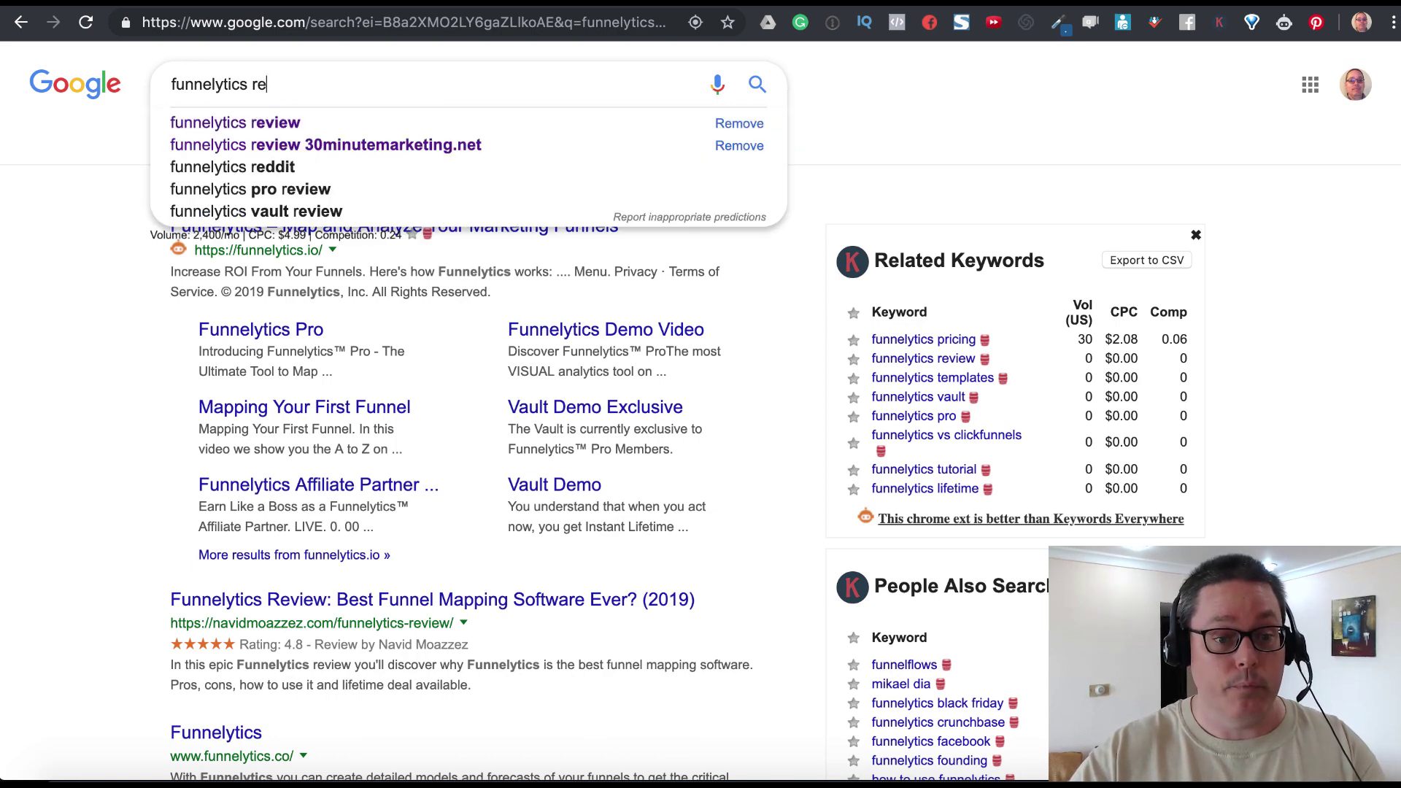
{"action": "type", "text": "view"}
{"action": "key", "text": "Return"}
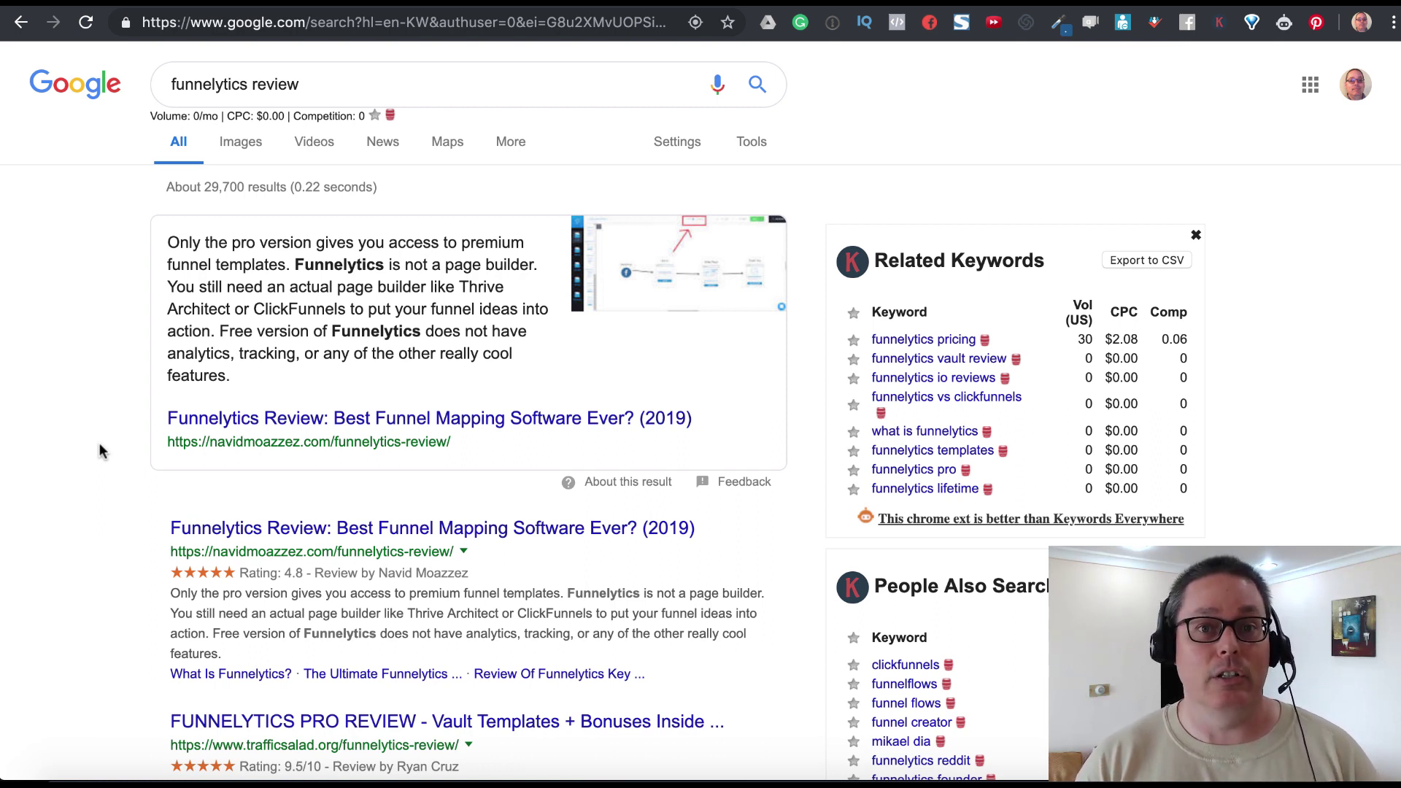
- Look through the "funnelytics review" results down to the 30 Minute Marketing listing on the first page
{"action": "scroll", "coordinate": [100, 451], "scroll_direction": "down", "scroll_amount": 2}
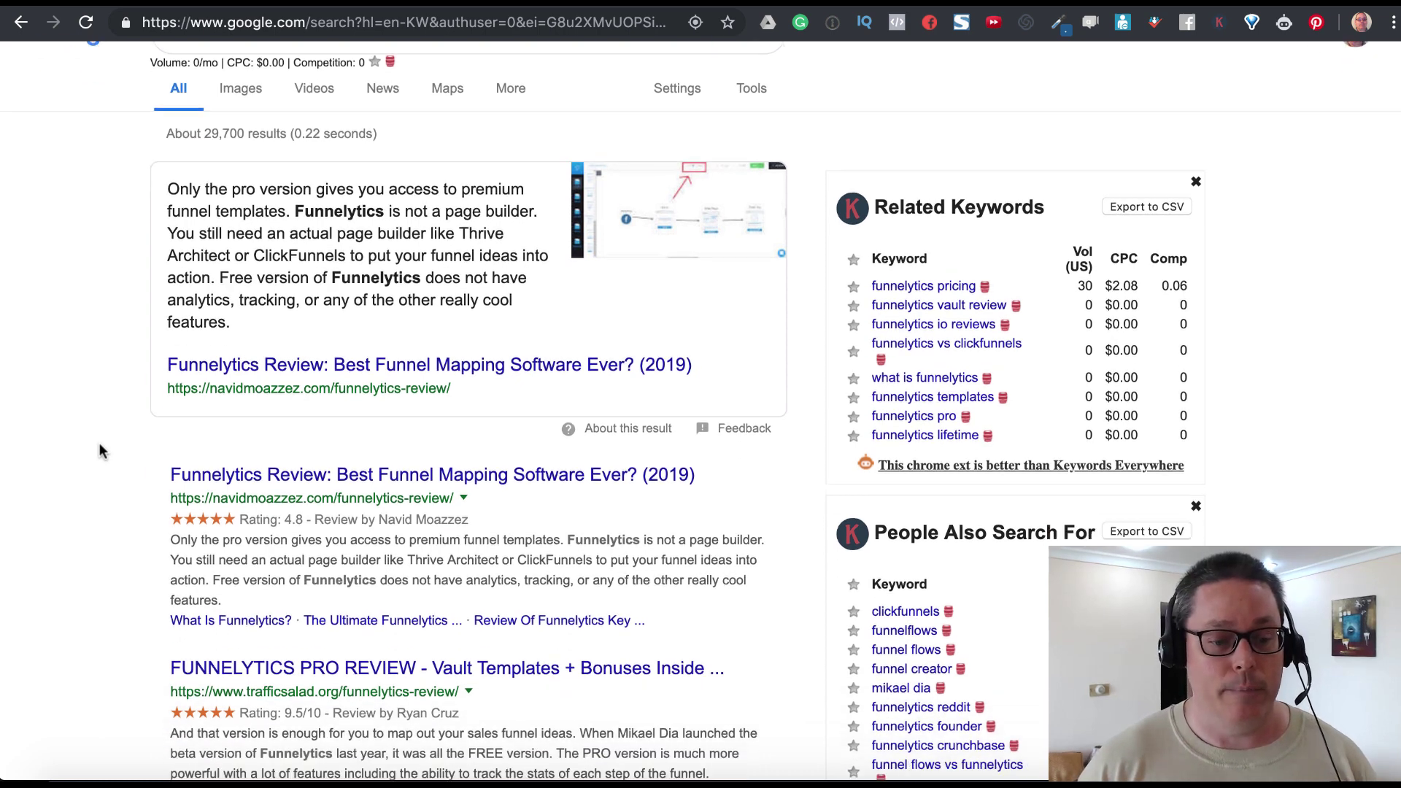
{"action": "scroll", "coordinate": [101, 451], "scroll_direction": "up", "scroll_amount": 3}
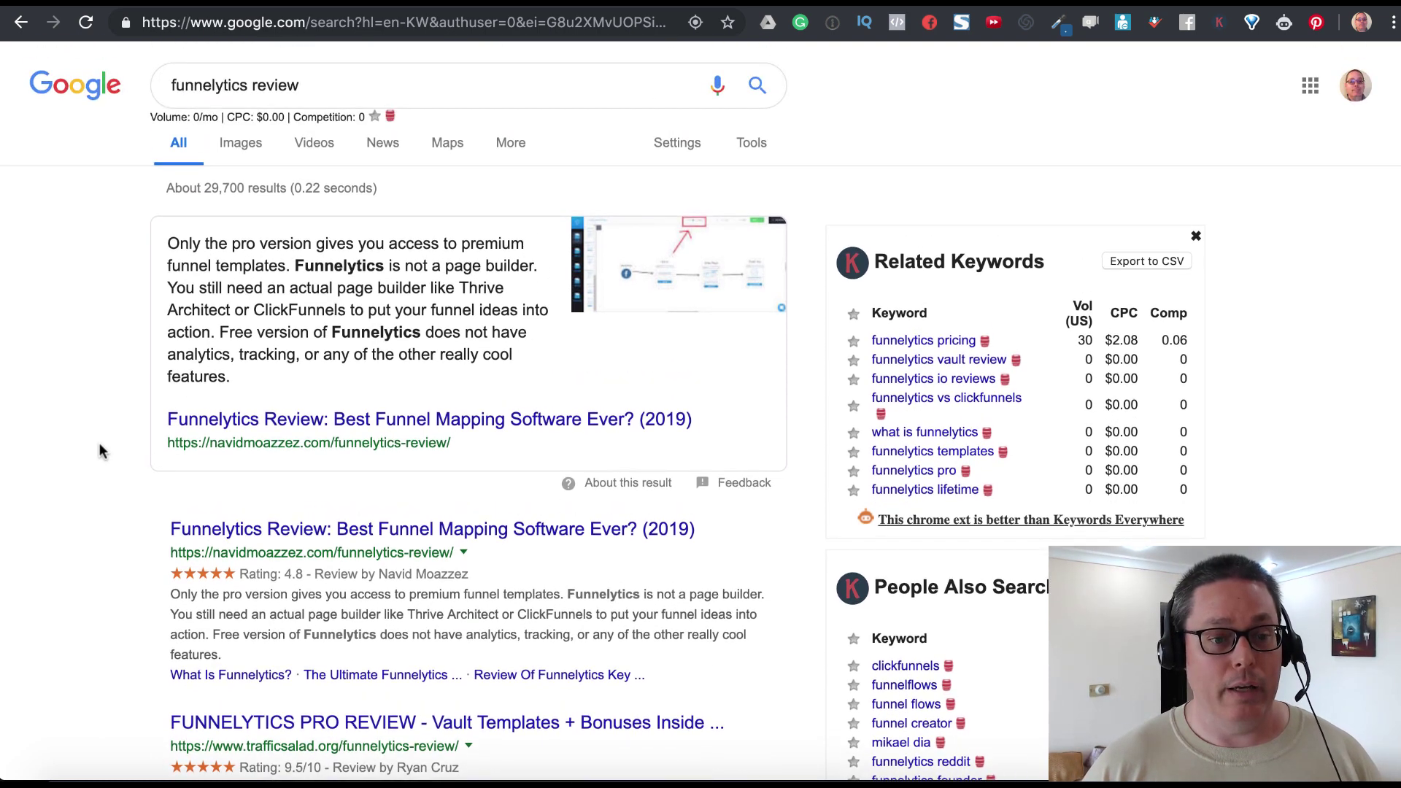
{"action": "scroll", "coordinate": [113, 457], "scroll_direction": "down", "scroll_amount": 1}
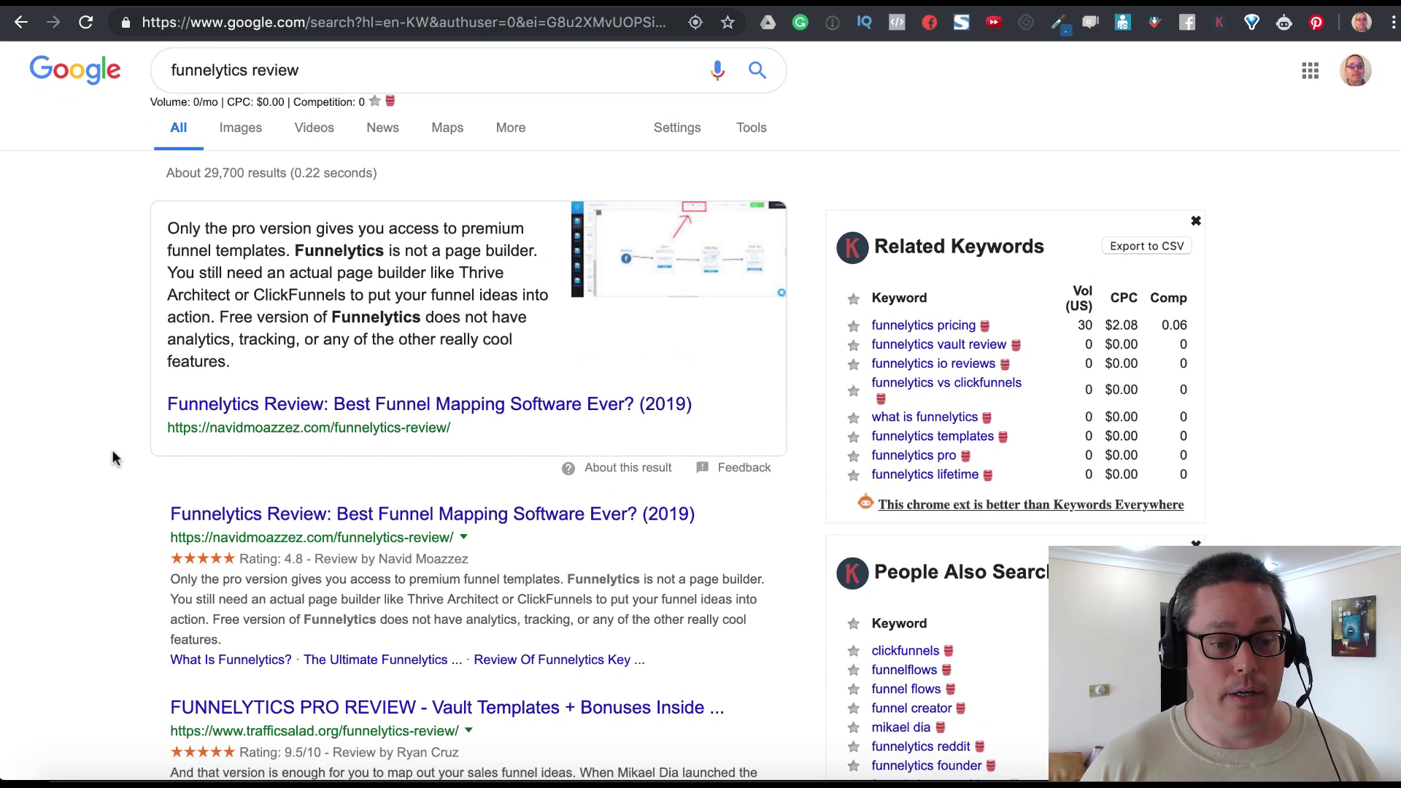
{"action": "scroll", "coordinate": [112, 457], "scroll_direction": "down", "scroll_amount": 8}
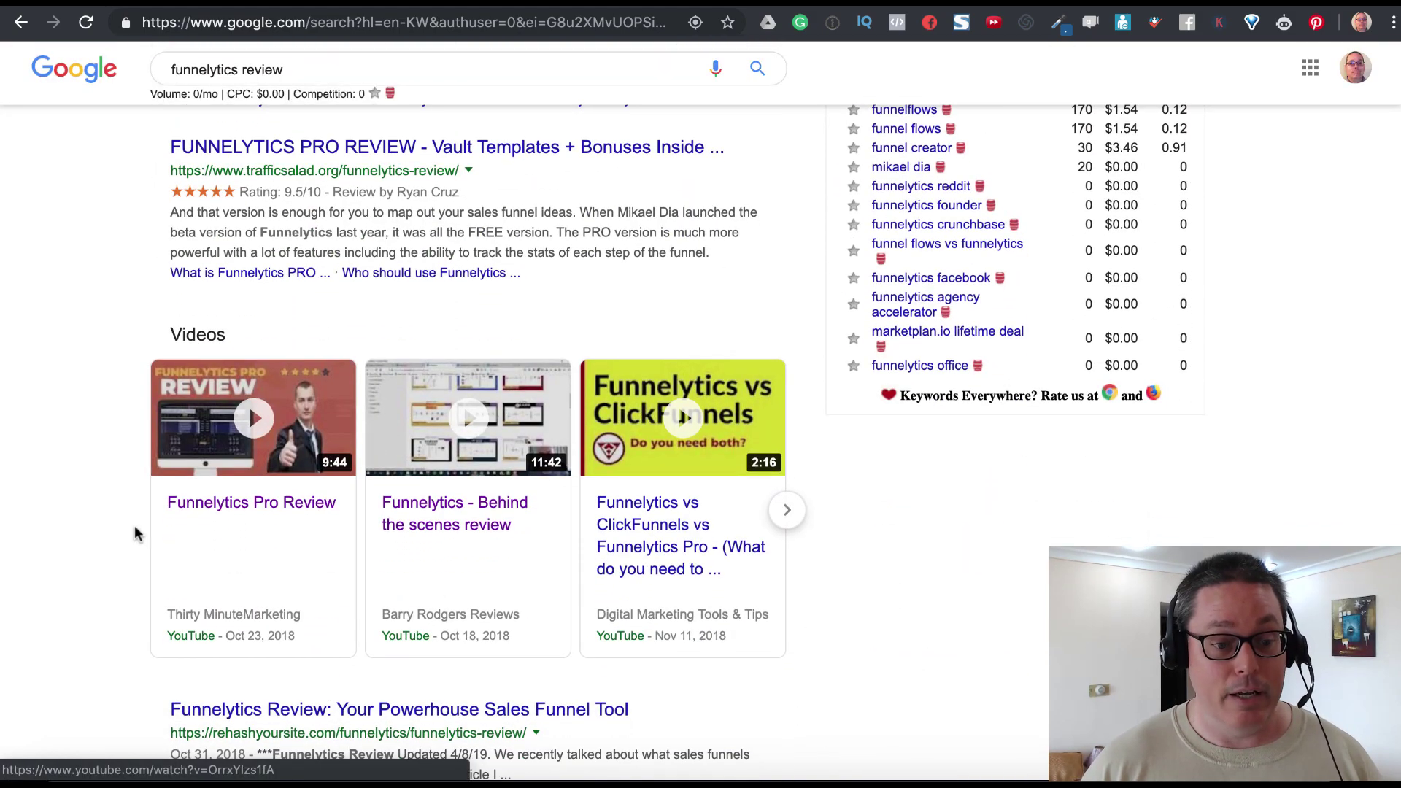
{"action": "scroll", "coordinate": [135, 529], "scroll_direction": "down", "scroll_amount": 7}
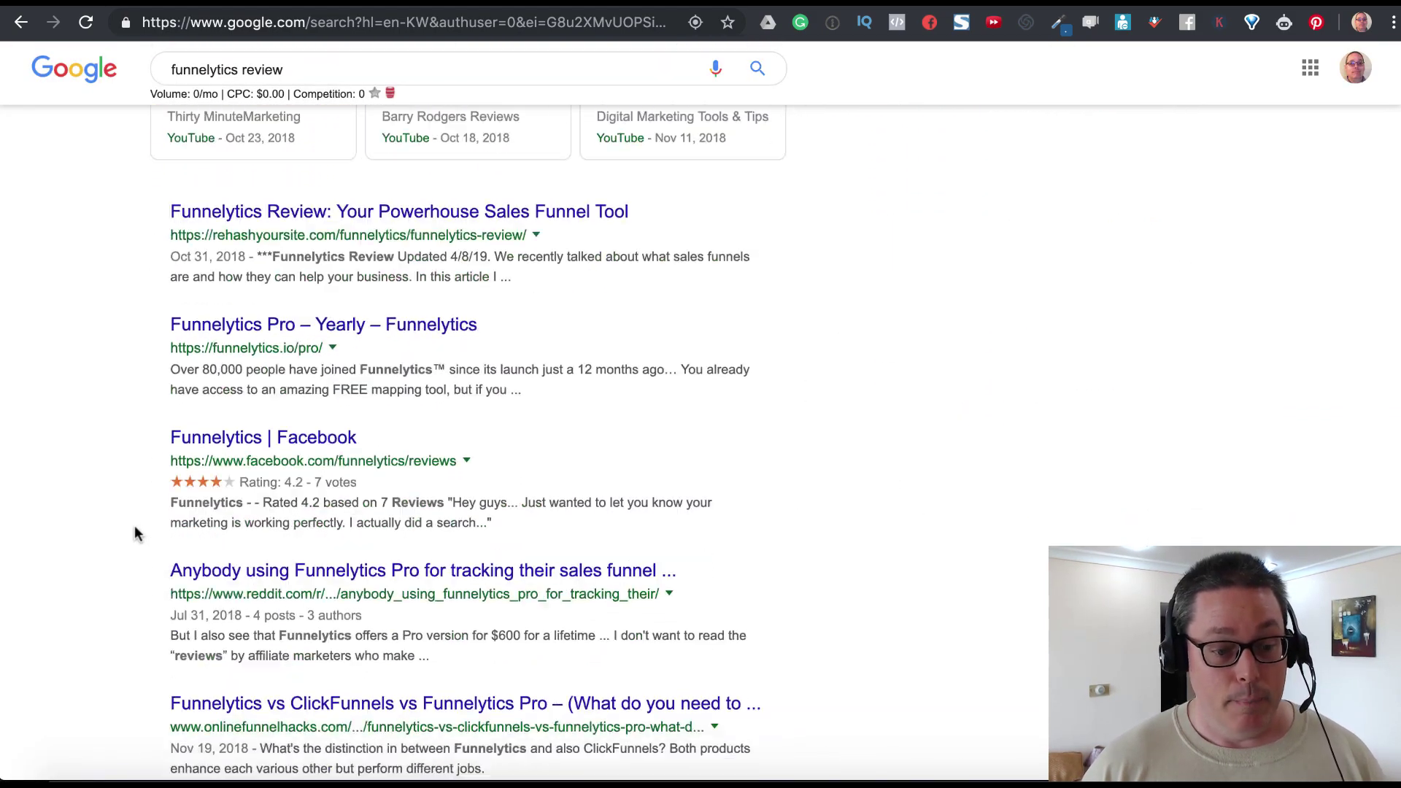
{"action": "scroll", "coordinate": [135, 533], "scroll_direction": "down", "scroll_amount": 3}
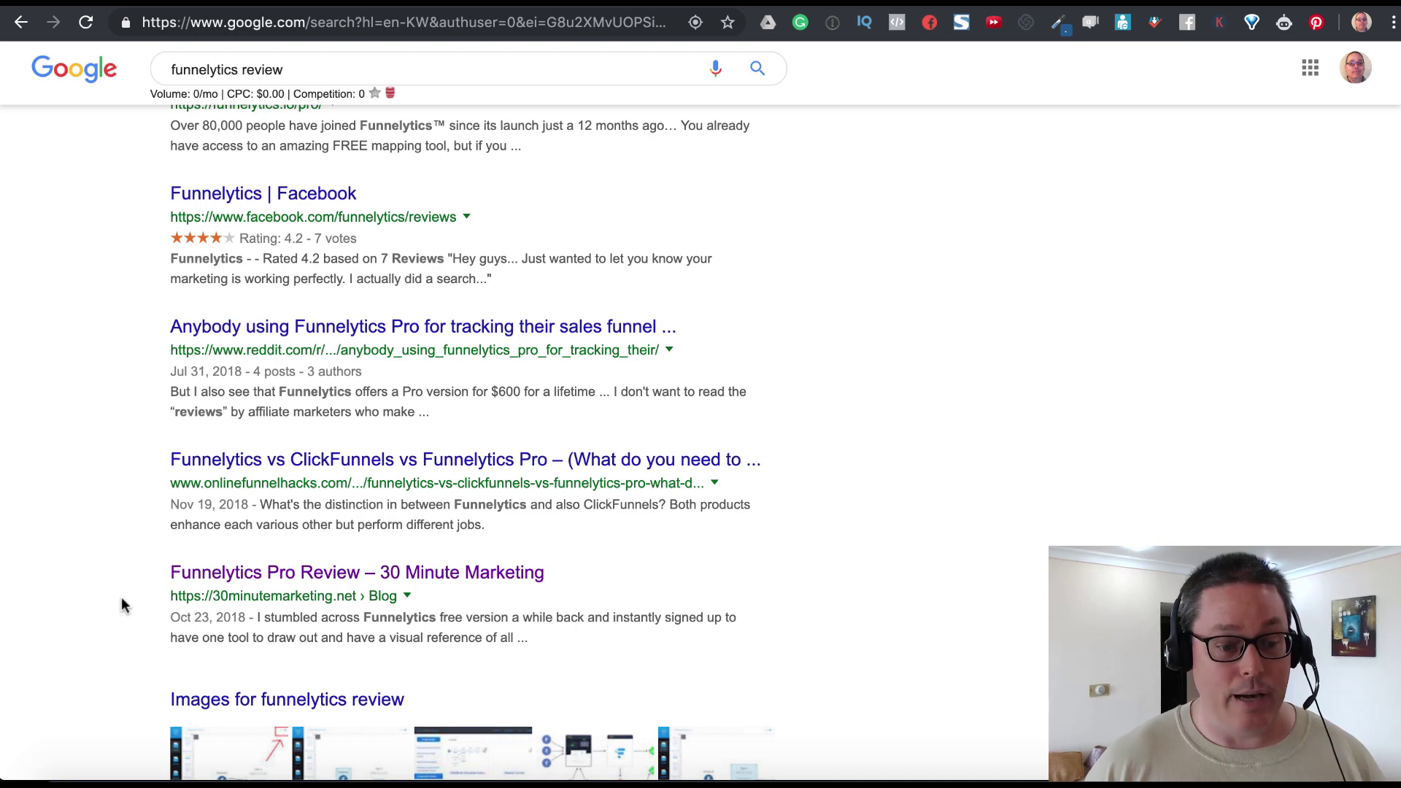
{"action": "scroll", "coordinate": [208, 572], "scroll_direction": "down", "scroll_amount": 1}
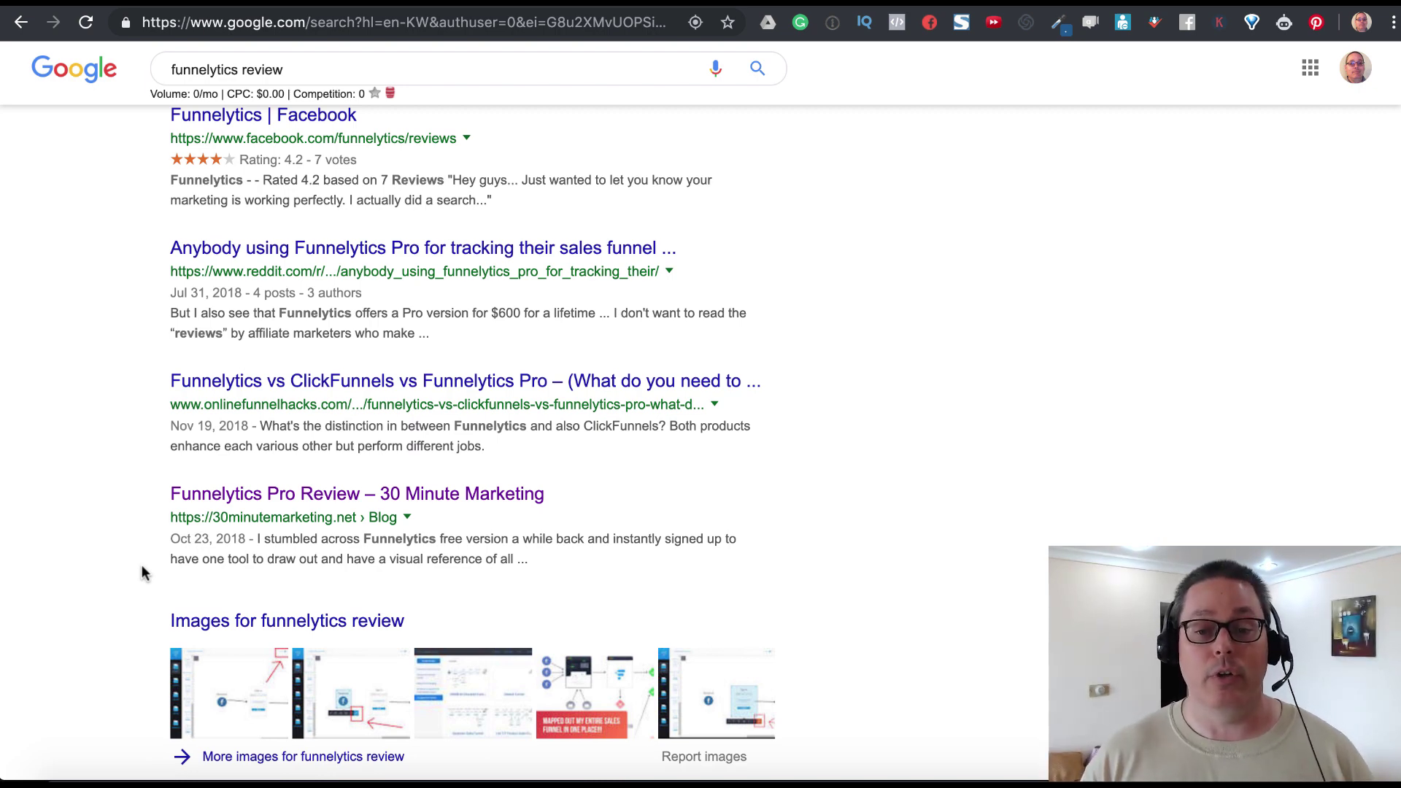
- Check the domain's "funnelytics review" ranking position in Ubersuggest's SEO keywords table and compare it with the Google results
{"action": "key", "text": "ctrl+Tab"}
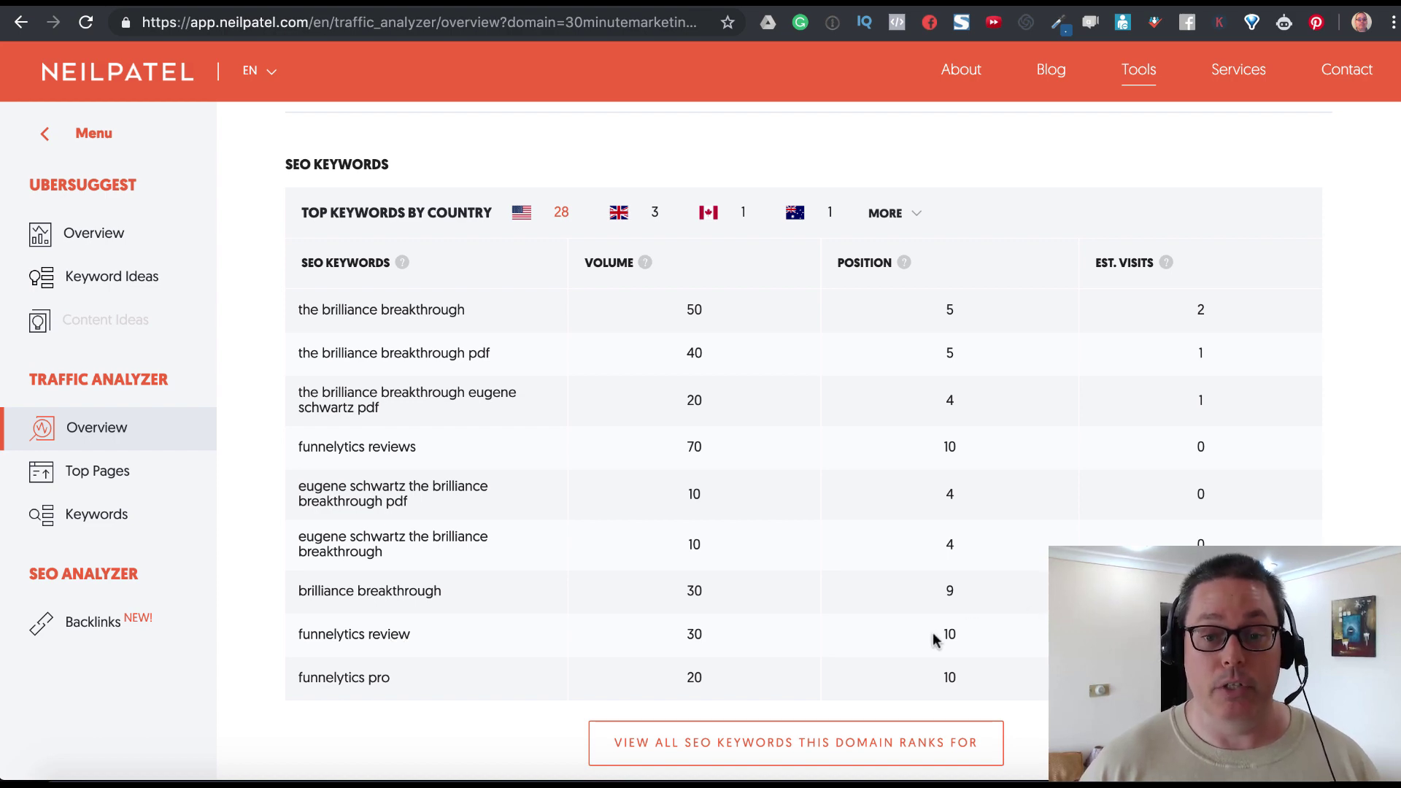
{"action": "key", "text": "ctrl+Tab"}
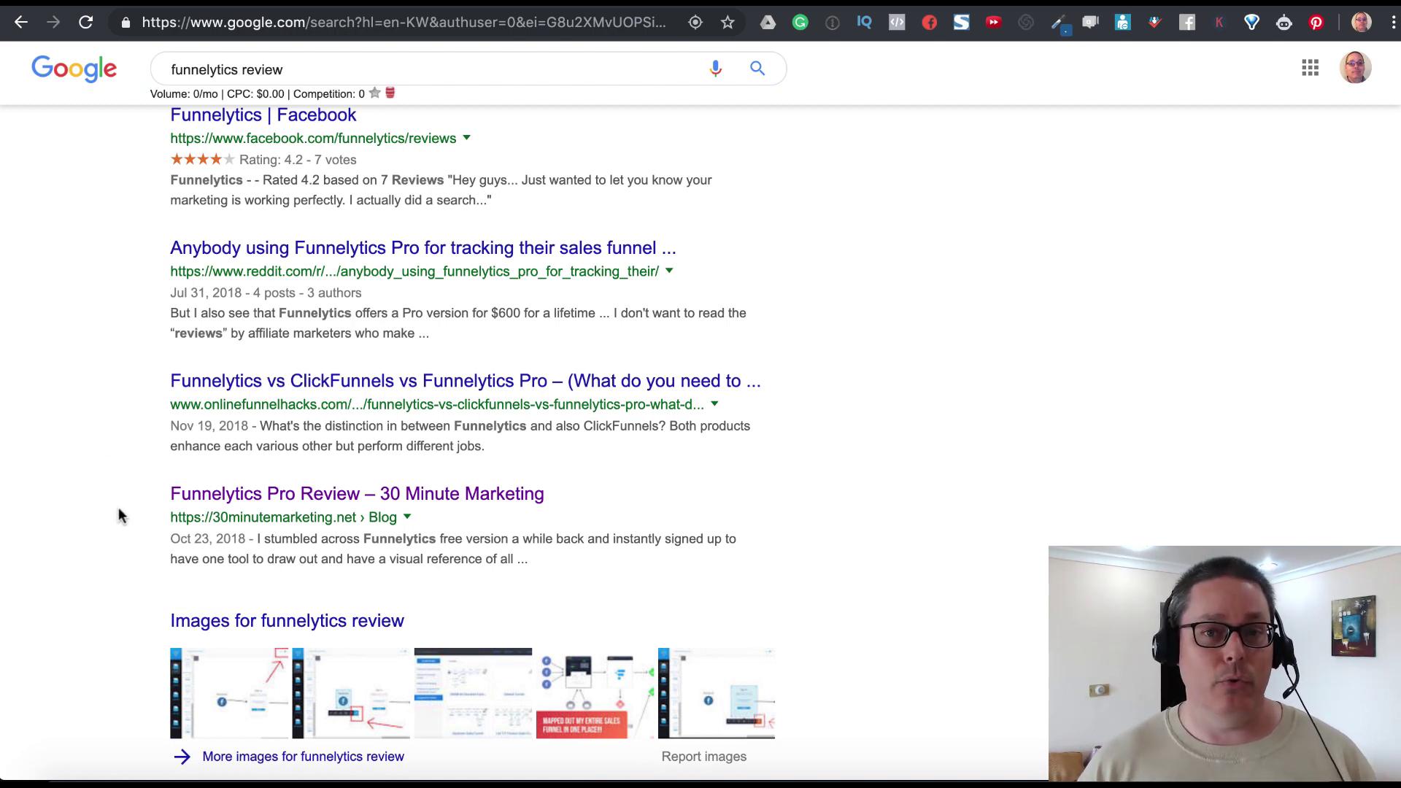
{"action": "scroll", "coordinate": [122, 516], "scroll_direction": "down", "scroll_amount": 2}
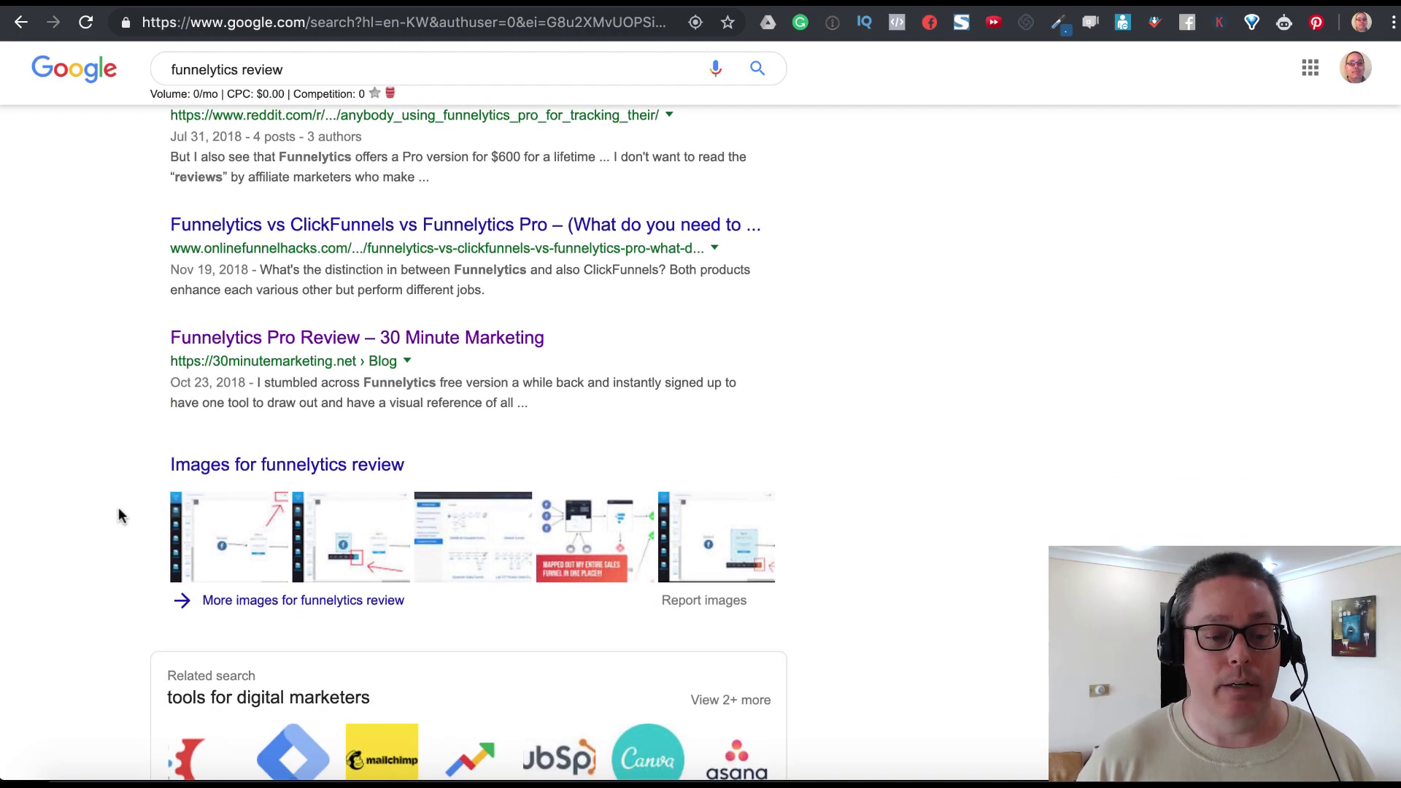
{"action": "scroll", "coordinate": [121, 516], "scroll_direction": "up", "scroll_amount": 15}
{"action": "scroll", "coordinate": [122, 516], "scroll_direction": "up", "scroll_amount": 3}
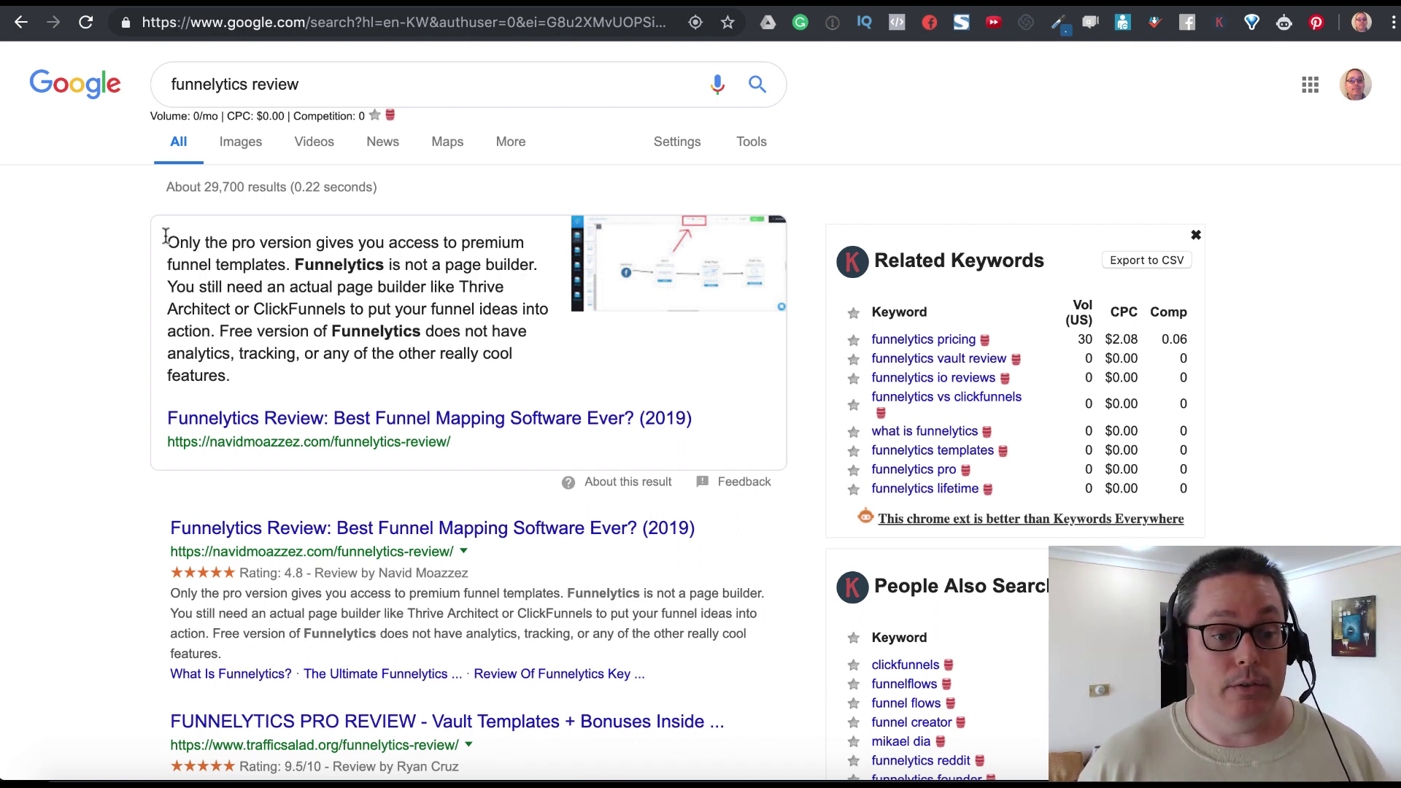
- Highlight the featured snippet text for "funnelytics review" and compare it with the listings further down the page
{"action": "left_click_drag", "start_coordinate": [168, 241], "coordinate": [238, 376]}
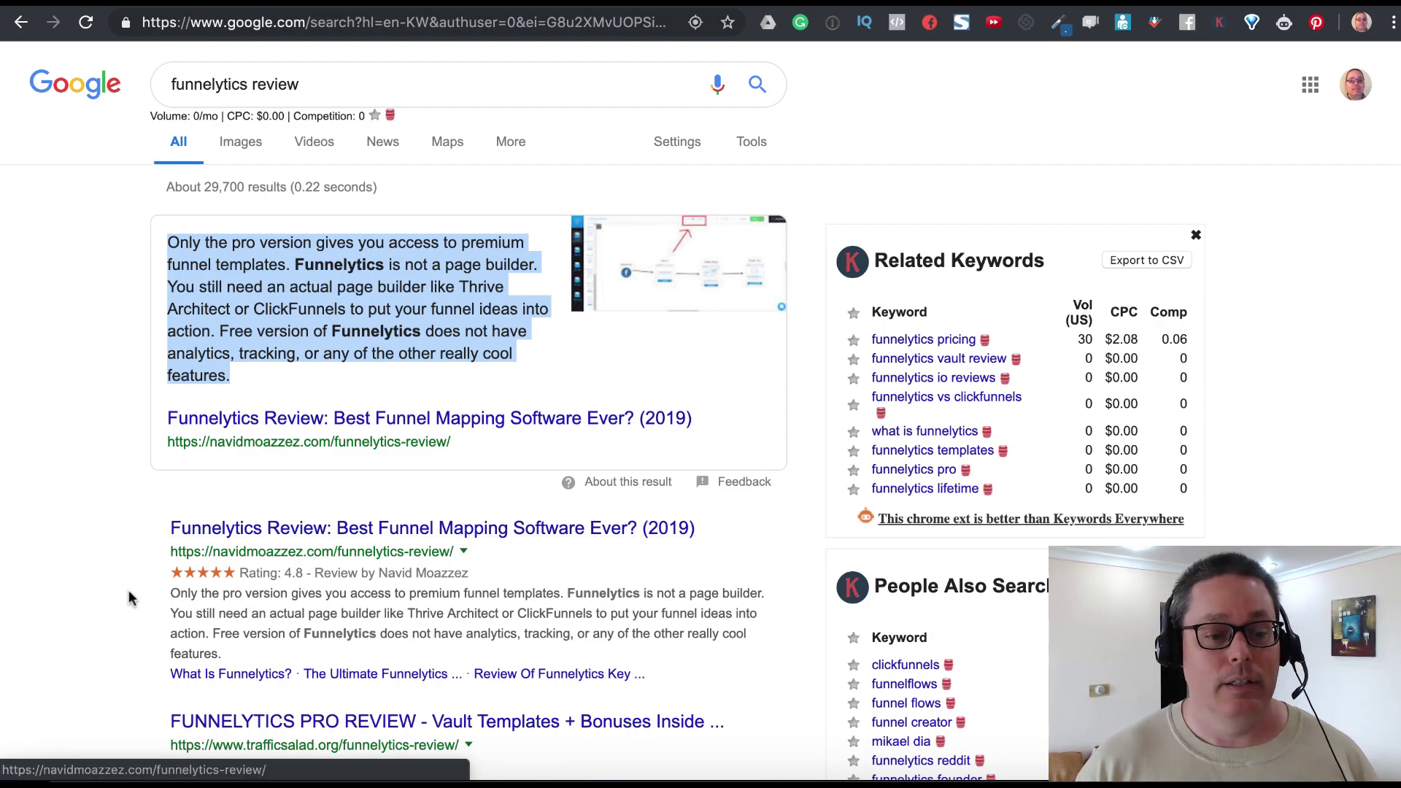
{"action": "scroll", "coordinate": [129, 594], "scroll_direction": "down", "scroll_amount": 10}
{"action": "scroll", "coordinate": [128, 597], "scroll_direction": "down", "scroll_amount": 3}
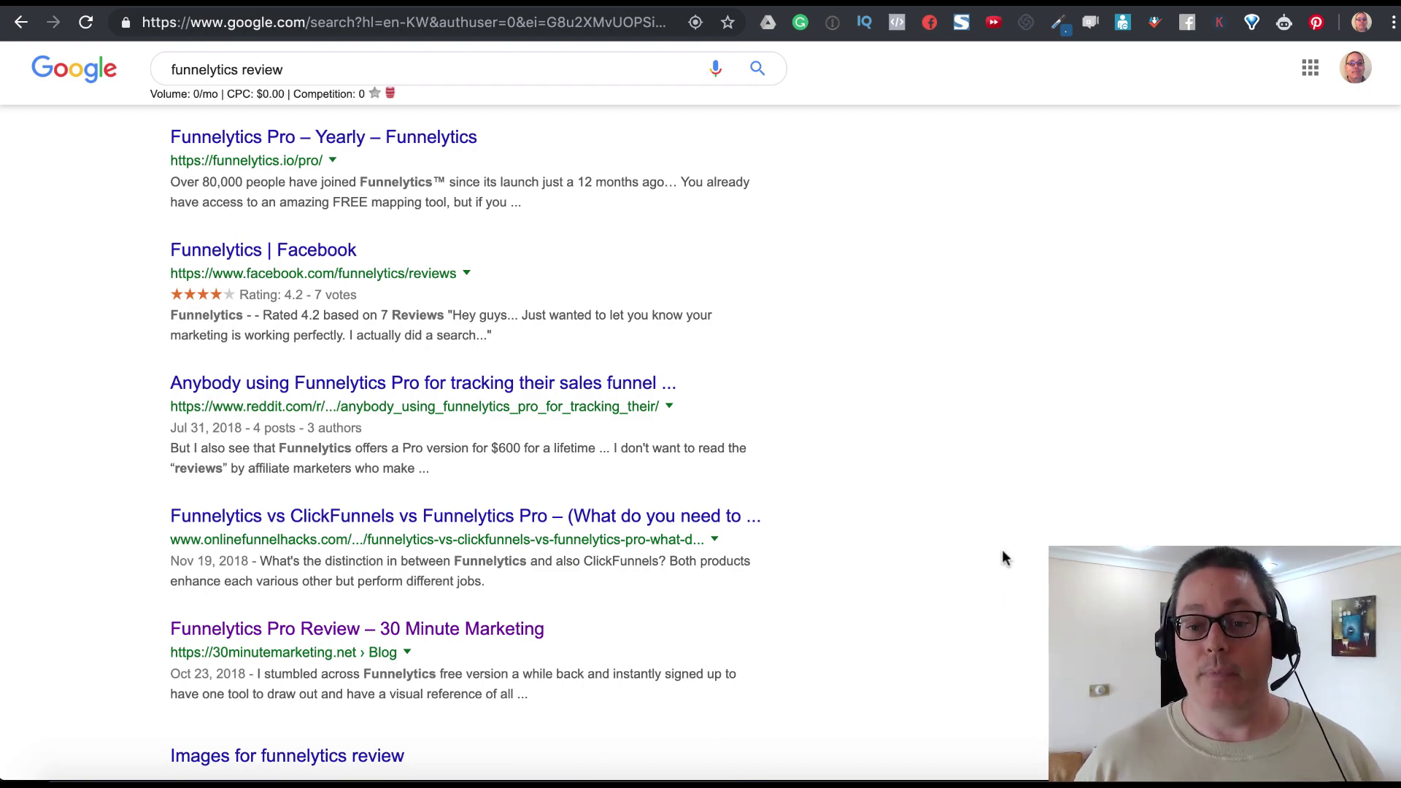
{"action": "scroll", "coordinate": [996, 548], "scroll_direction": "up", "scroll_amount": 15}
{"action": "scroll", "coordinate": [994, 544], "scroll_direction": "up", "scroll_amount": 3}
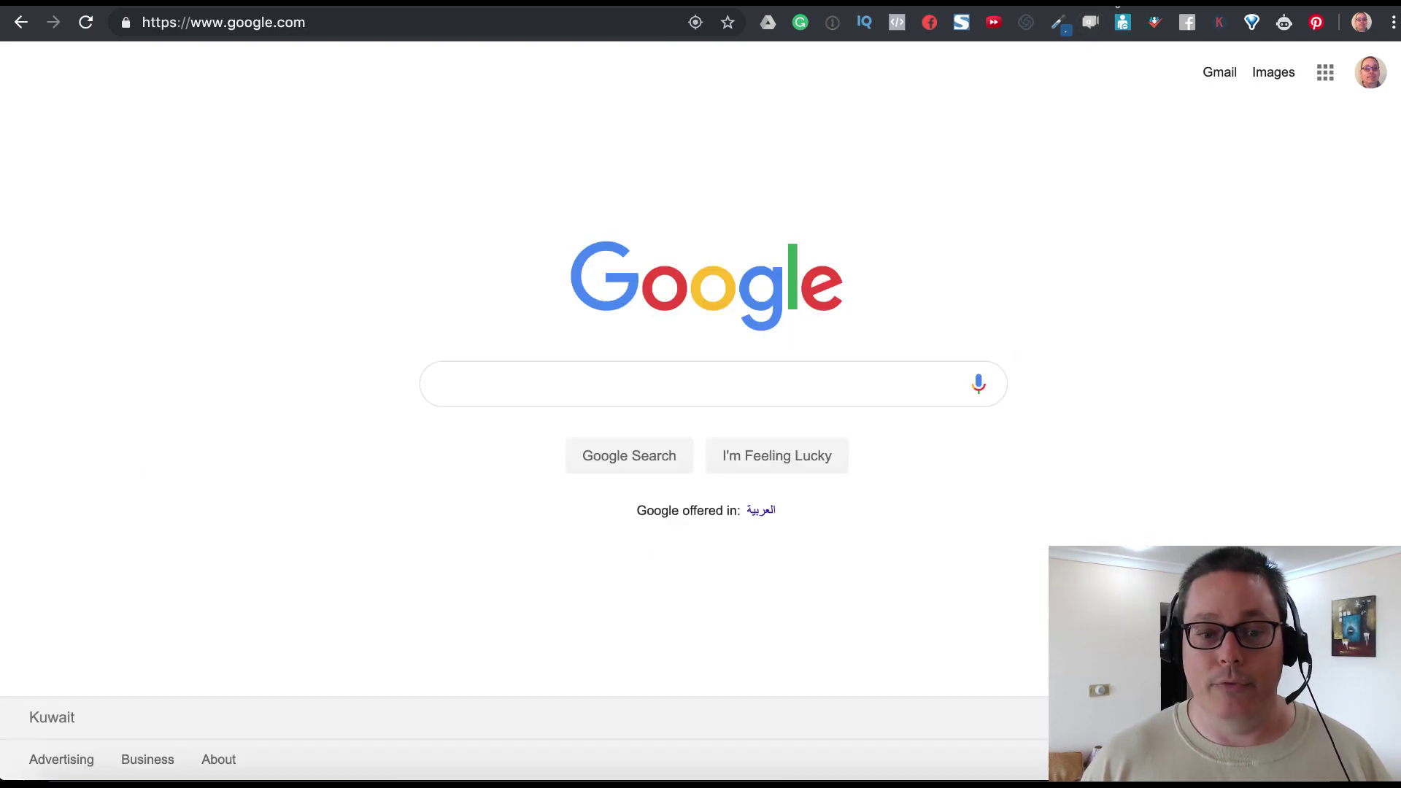
- Enter "go karts" as a new query on the Google home page to view its keyword suggestions and volumes
{"action": "left_click", "coordinate": [492, 387]}
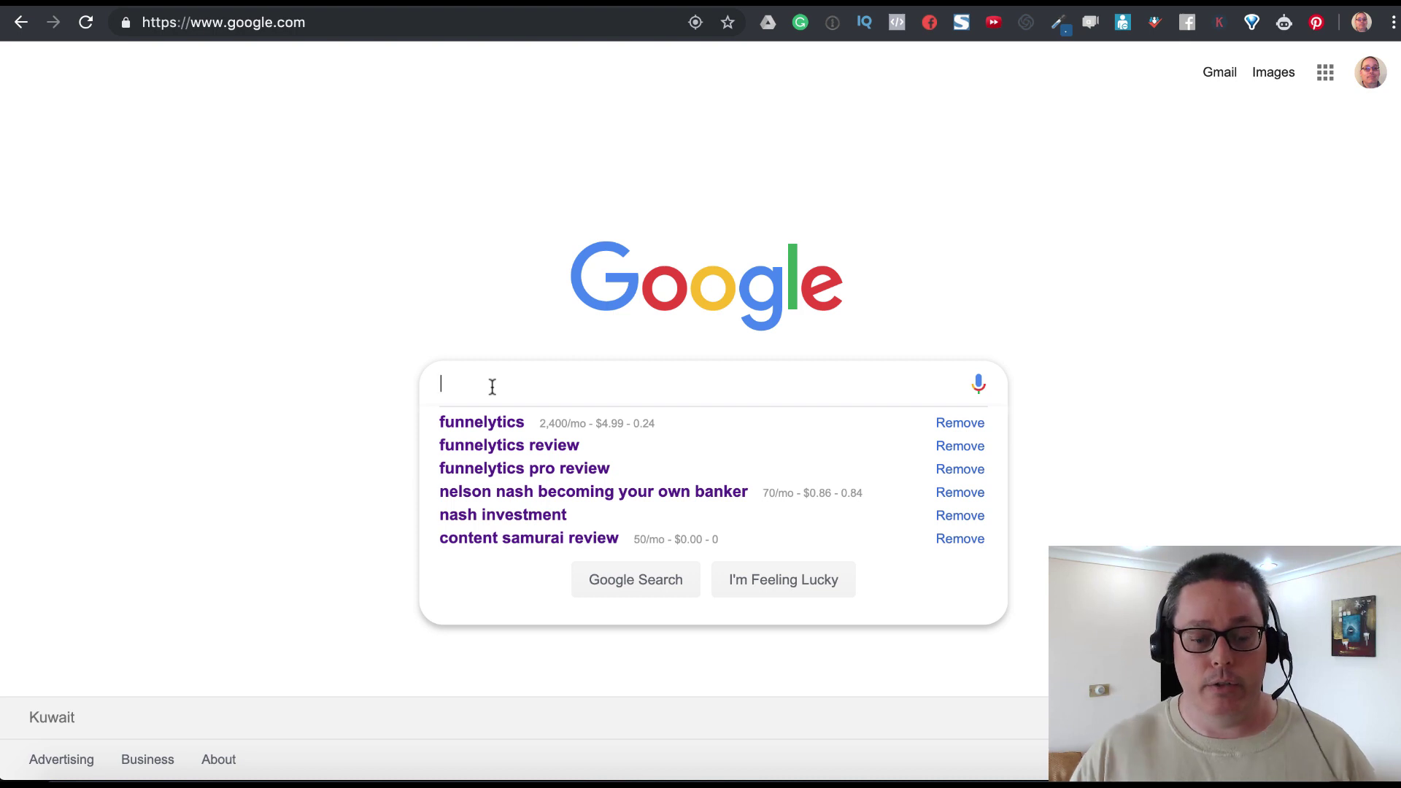
{"action": "type", "text": "go kar"}
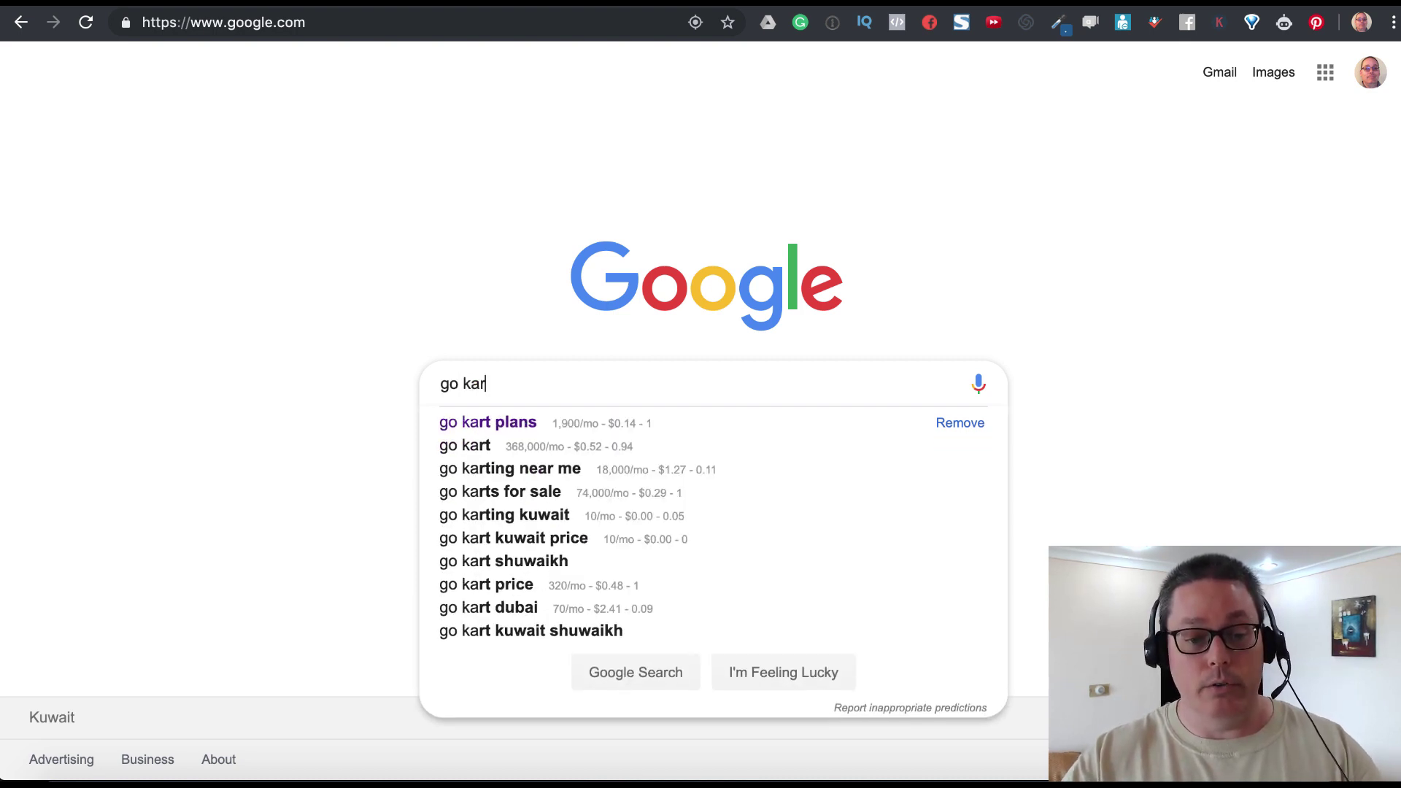
{"action": "type", "text": "ts"}
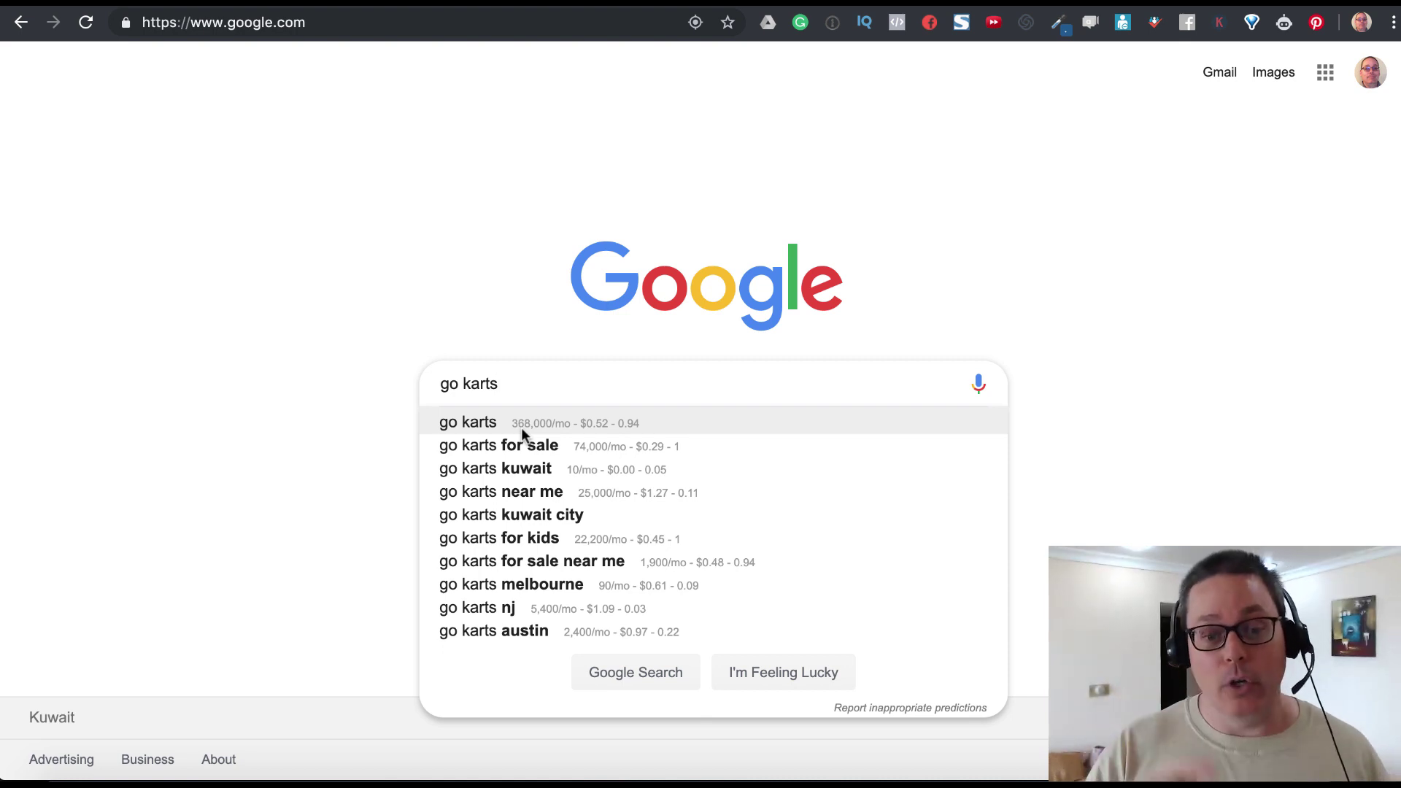
- Replace the query with "how do i build a go kart" and search the suggestion "how build a go kart from scratch"
{"action": "triple_click", "coordinate": [482, 383]}
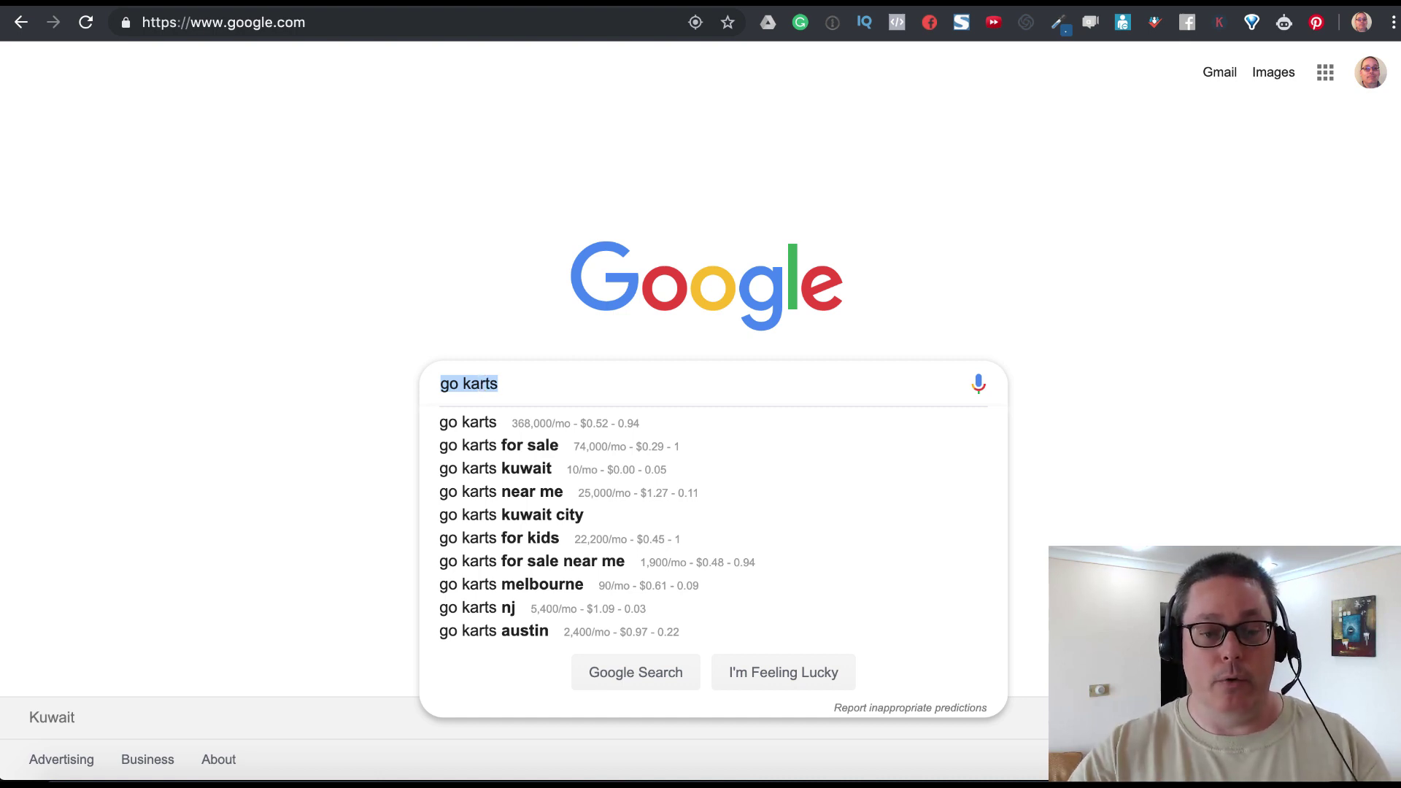
{"action": "type", "text": "how "}
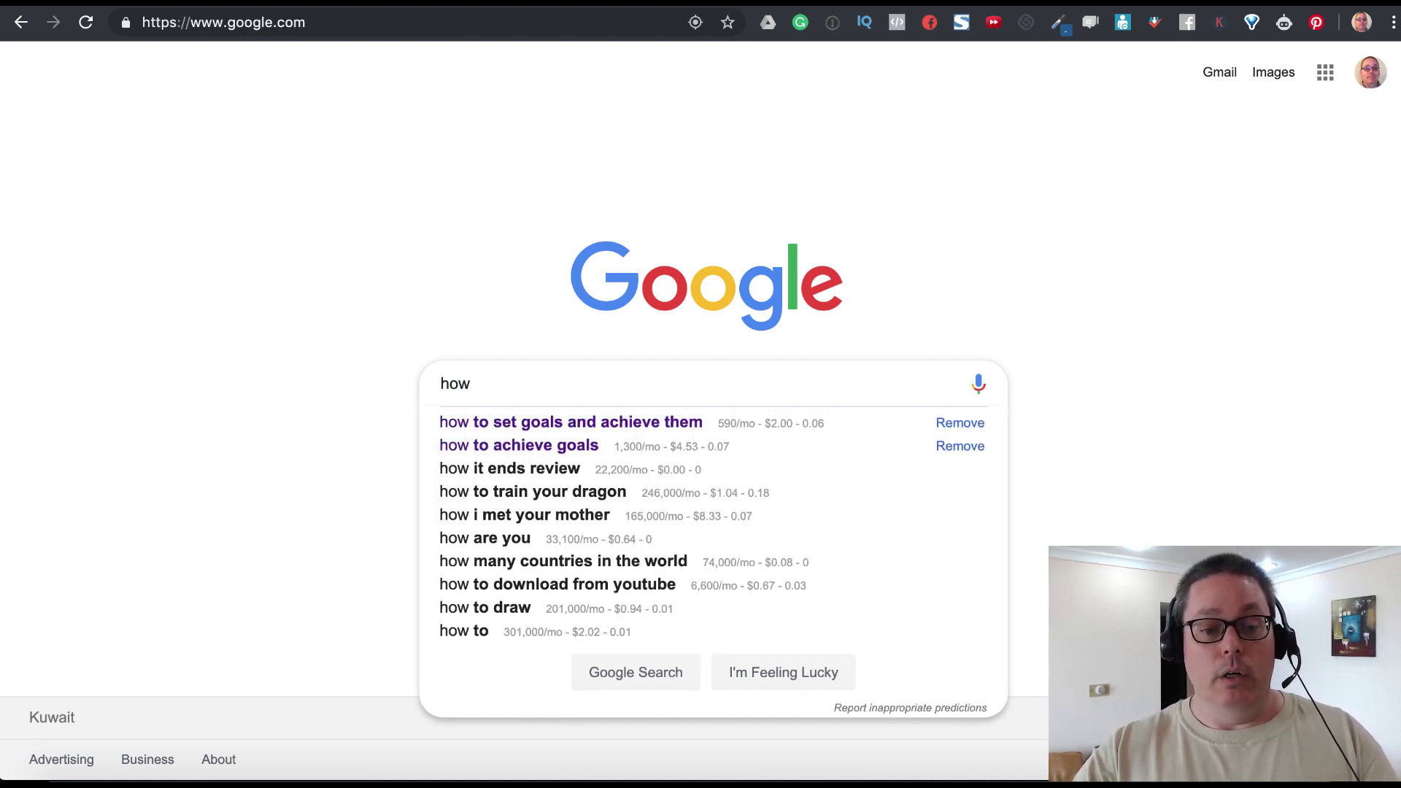
{"action": "type", "text": "do i build a"}
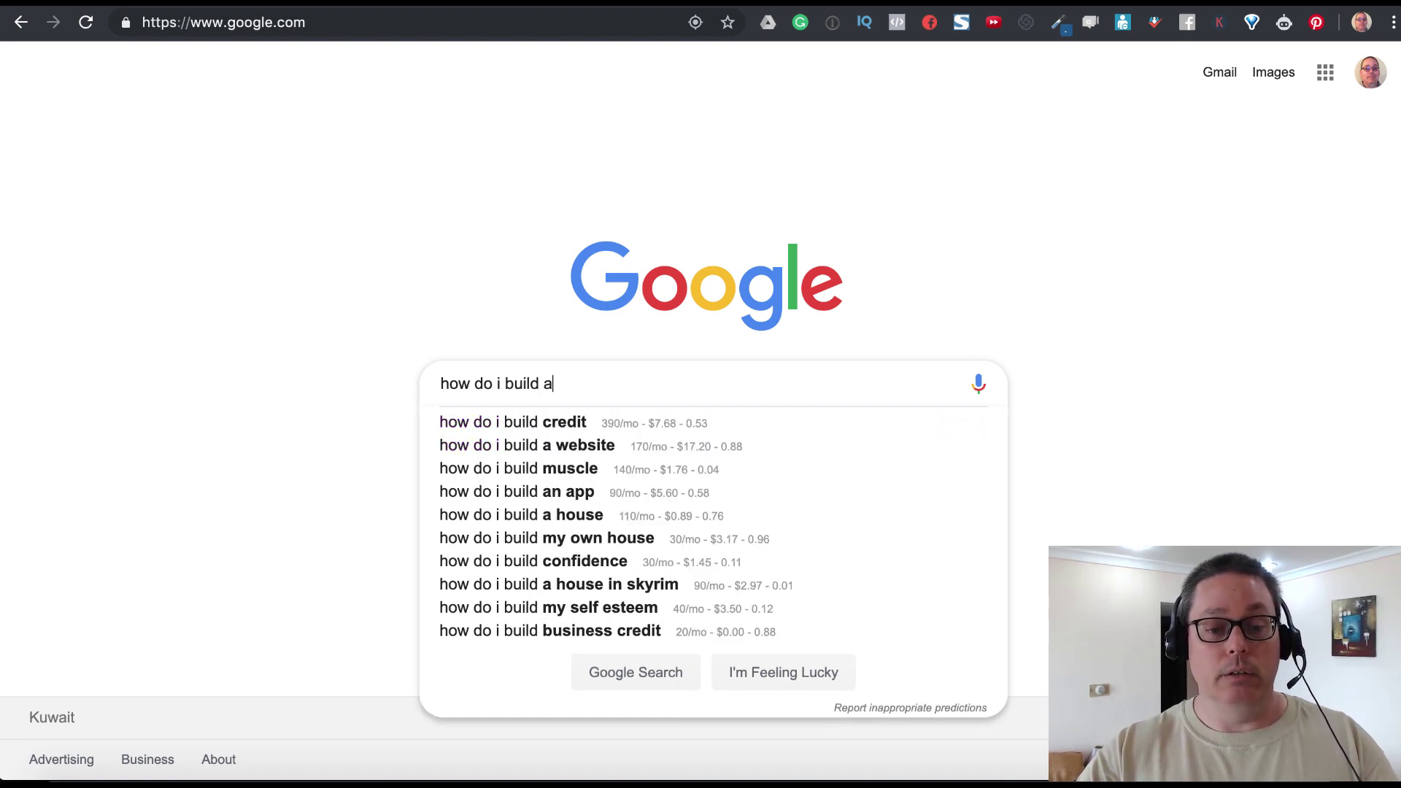
{"action": "type", "text": " go kart"}
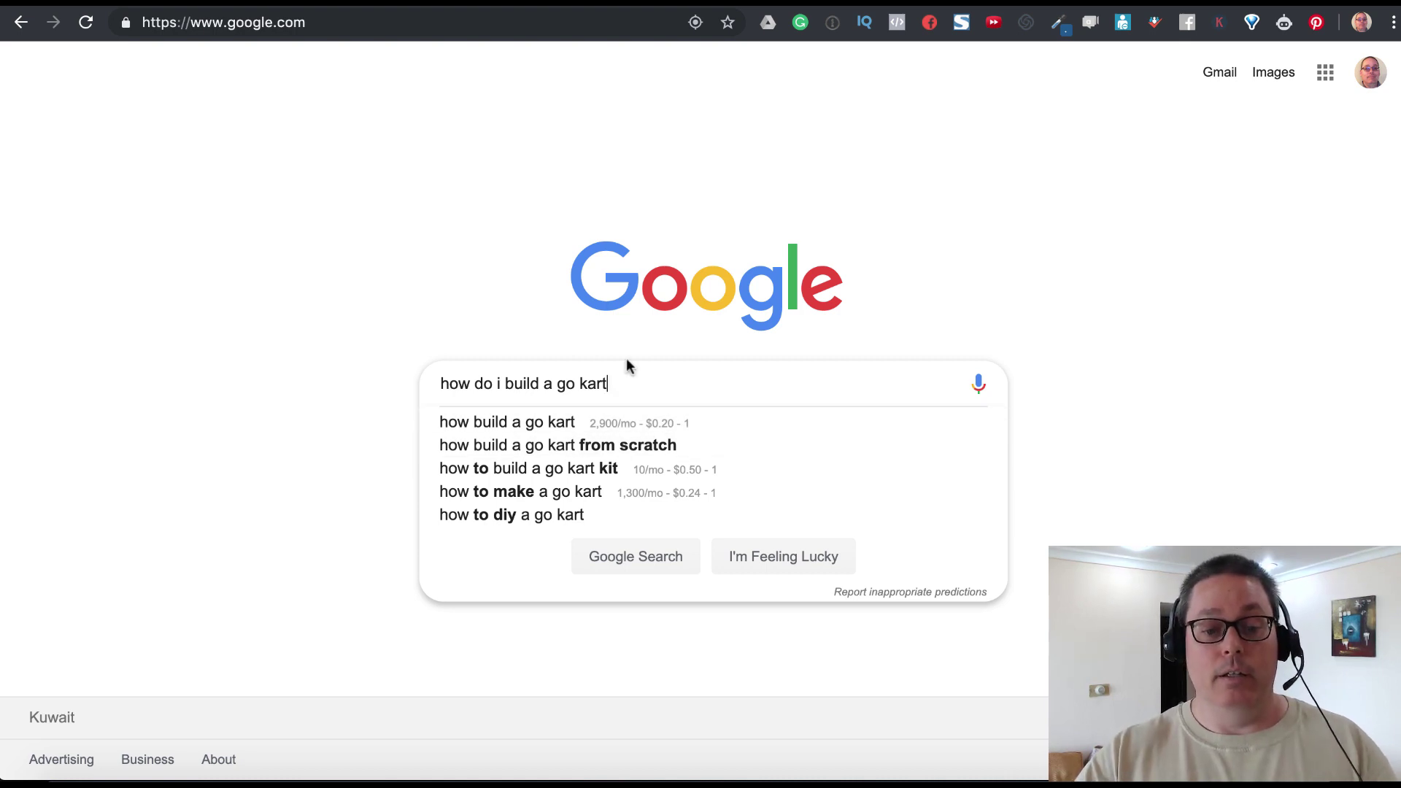
{"action": "left_click", "coordinate": [598, 448]}
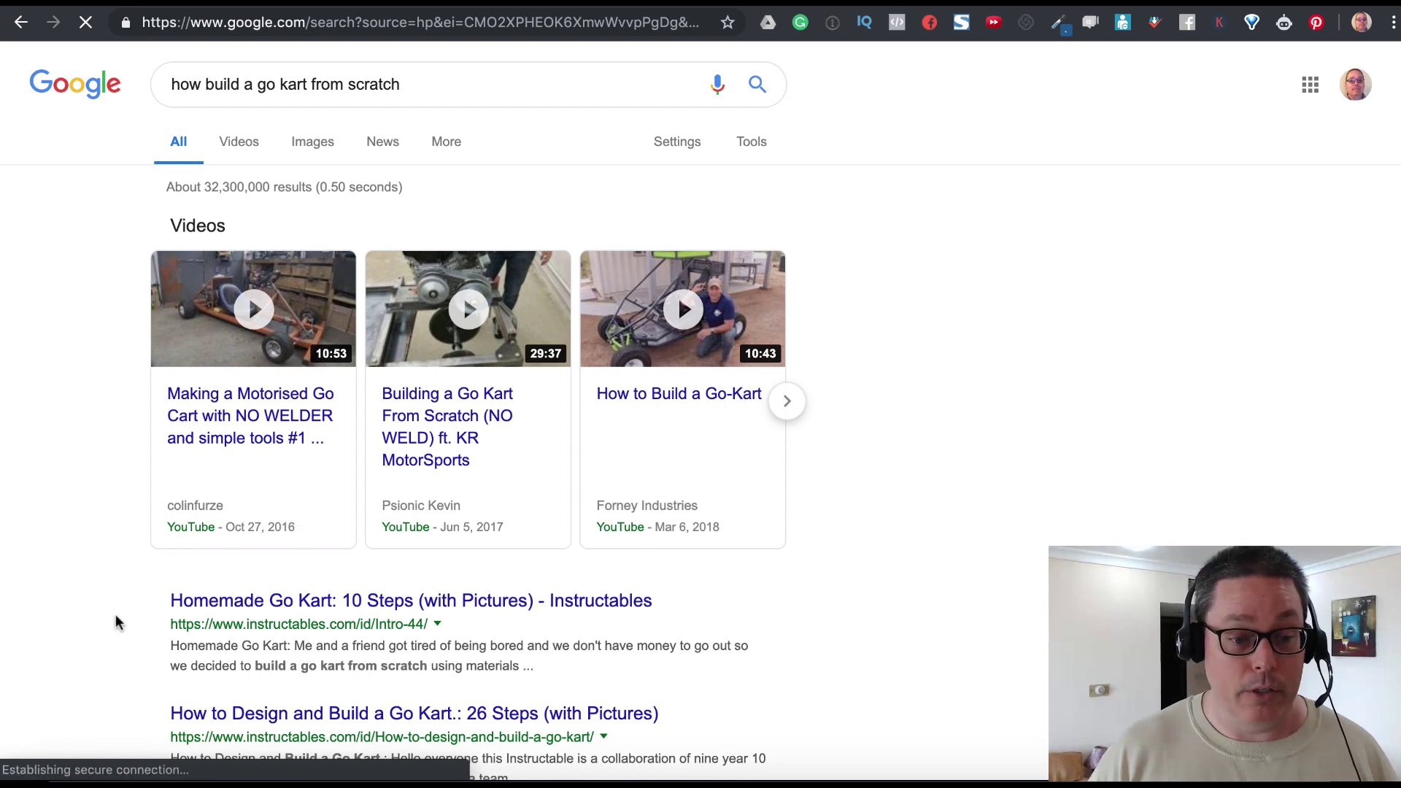
- Review the listings and related keywords for "how build a go kart from scratch" and highlight the total results count
{"action": "scroll", "coordinate": [116, 617], "scroll_direction": "down", "scroll_amount": 3}
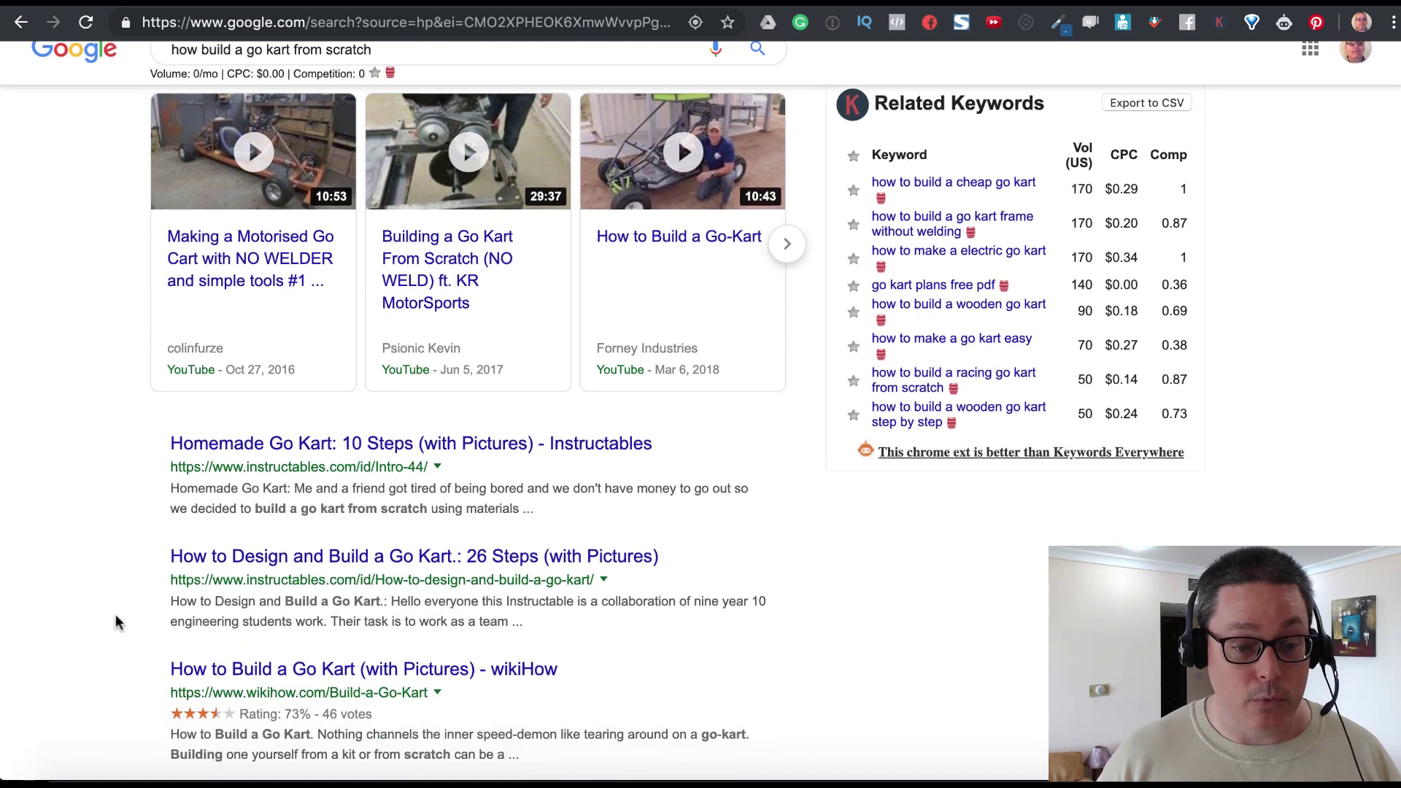
{"action": "scroll", "coordinate": [115, 616], "scroll_direction": "down", "scroll_amount": 1}
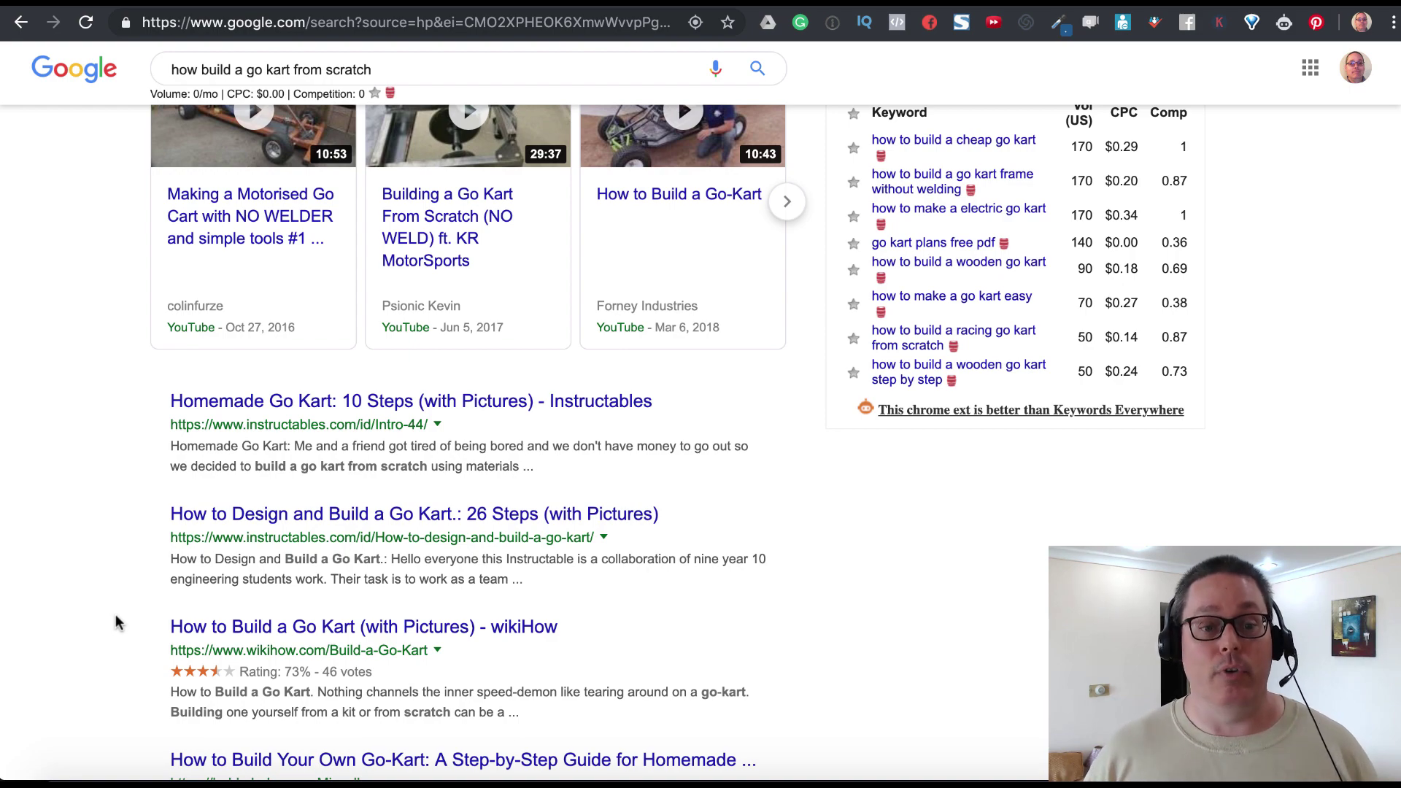
{"action": "scroll", "coordinate": [115, 614], "scroll_direction": "down", "scroll_amount": 3}
{"action": "scroll", "coordinate": [115, 614], "scroll_direction": "up", "scroll_amount": 6}
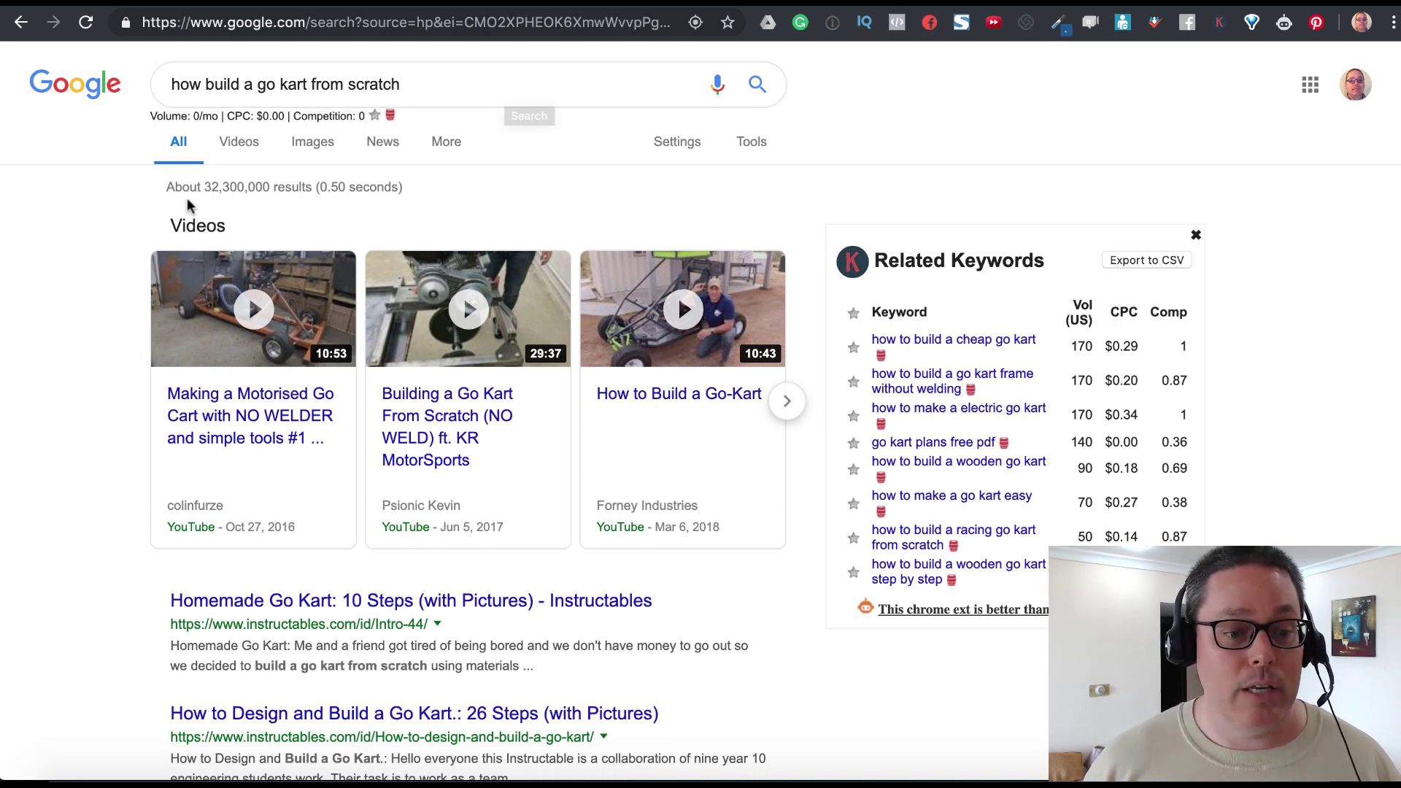
{"action": "left_click_drag", "start_coordinate": [162, 187], "coordinate": [315, 191]}
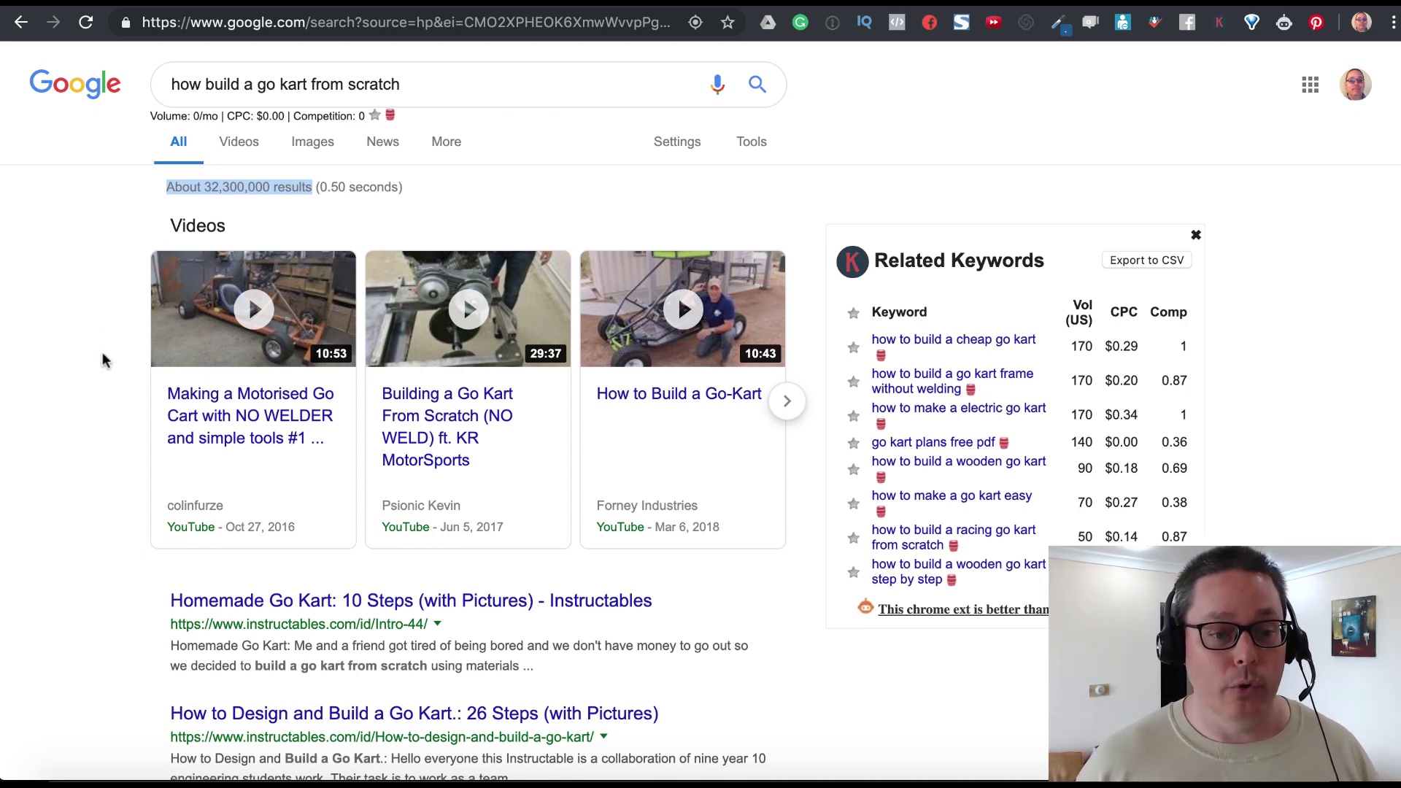
{"action": "scroll", "coordinate": [108, 471], "scroll_direction": "down", "scroll_amount": 4}
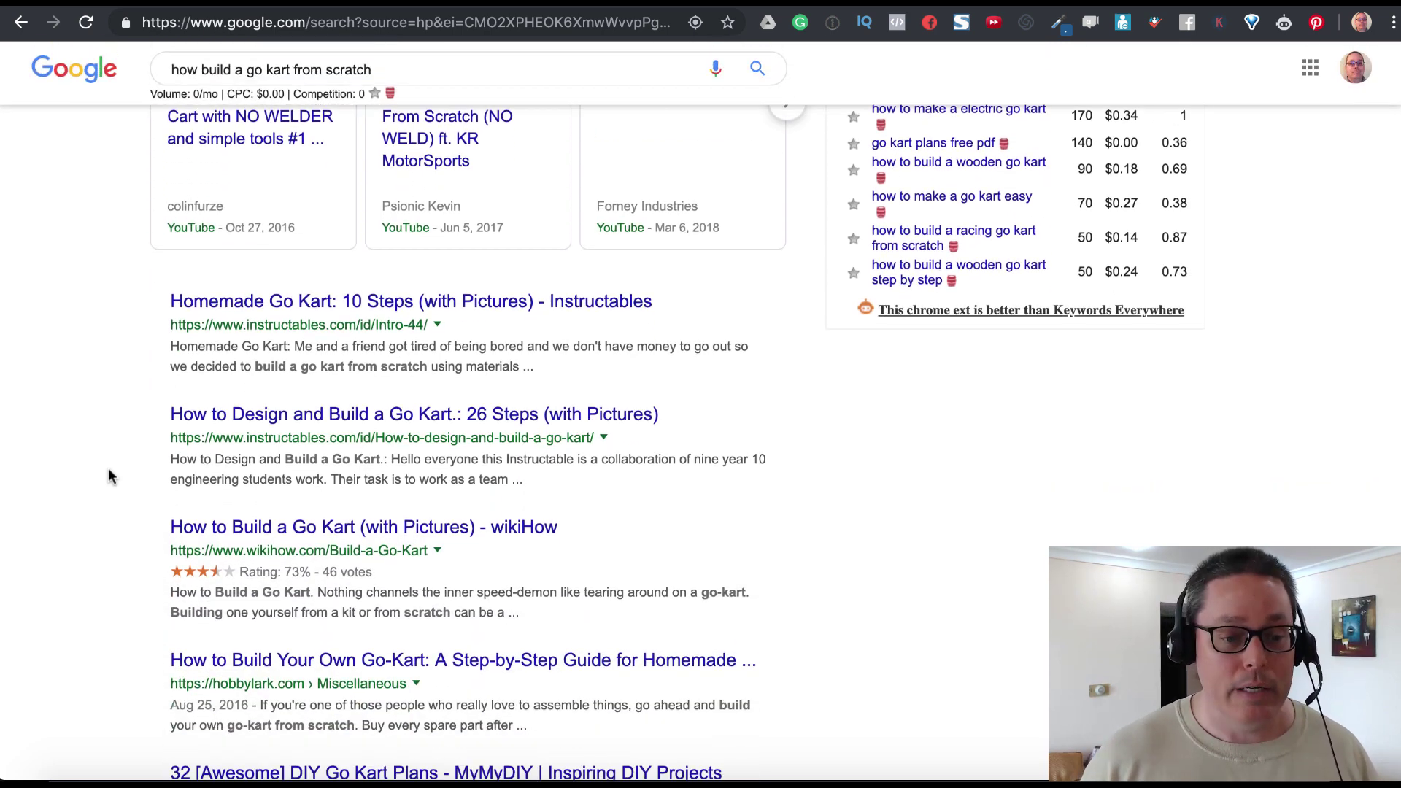
- Review the ranking pages for "how build a go kart from scratch" and the keyword suggestions offered for that query
{"action": "scroll", "coordinate": [139, 561], "scroll_direction": "down", "scroll_amount": 1}
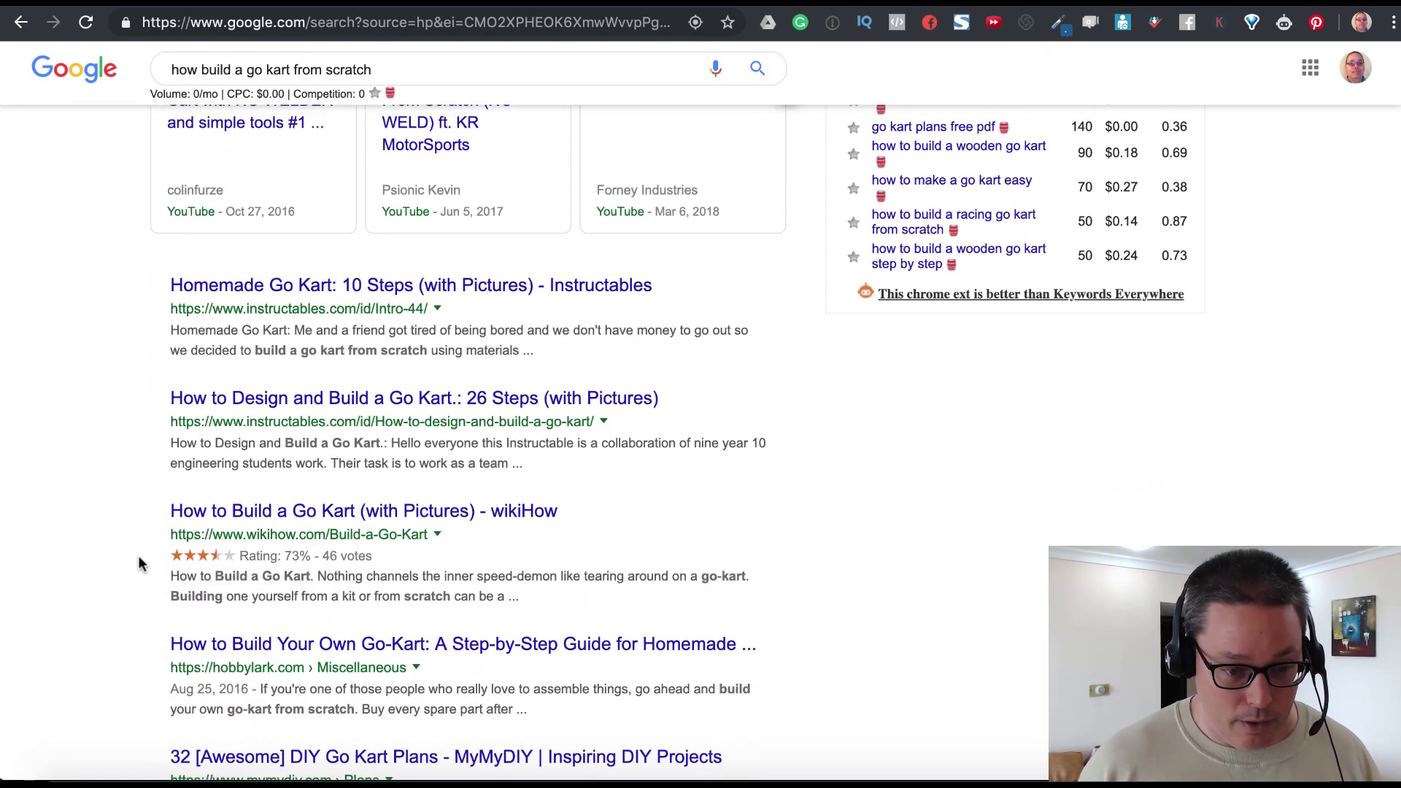
{"action": "scroll", "coordinate": [155, 560], "scroll_direction": "down", "scroll_amount": 2}
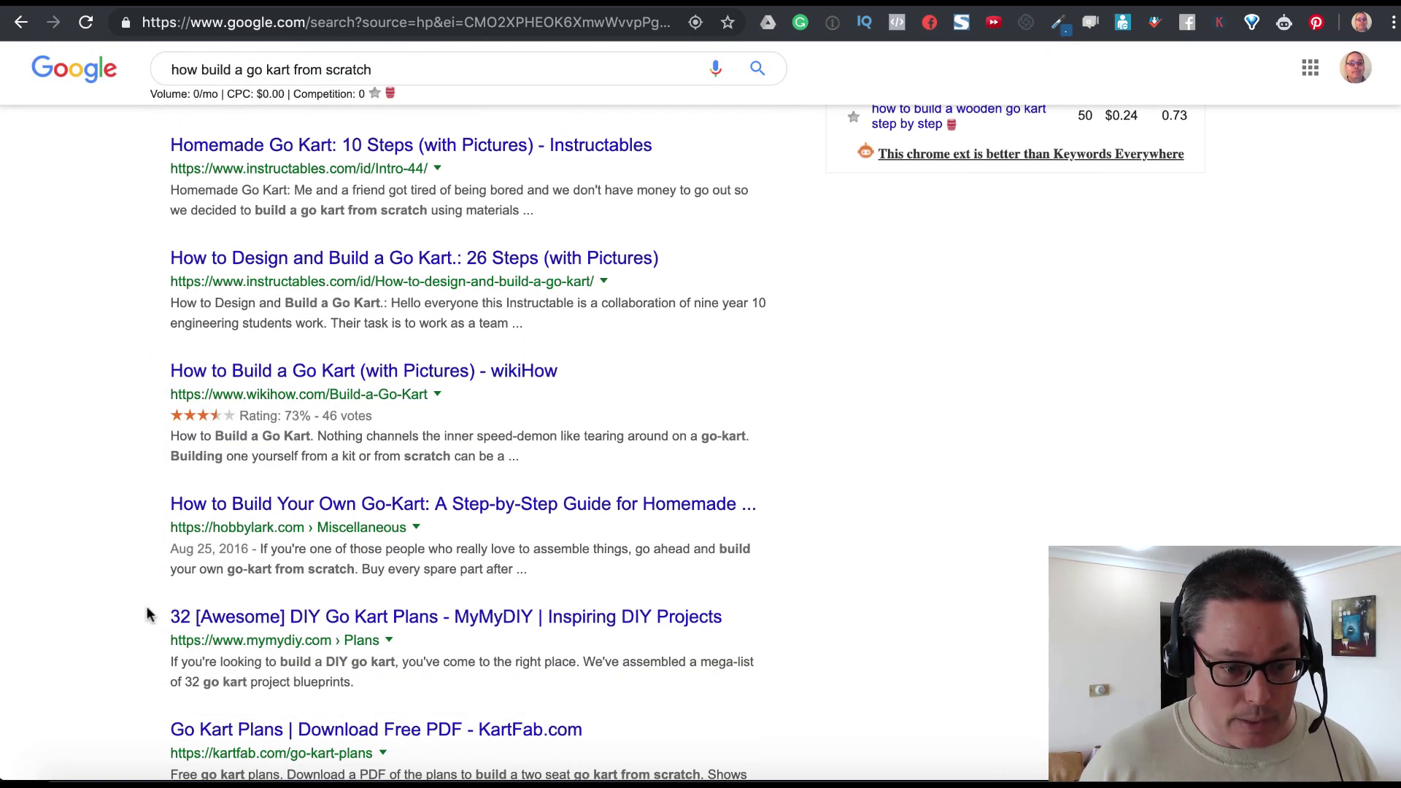
{"action": "scroll", "coordinate": [146, 608], "scroll_direction": "down", "scroll_amount": 1}
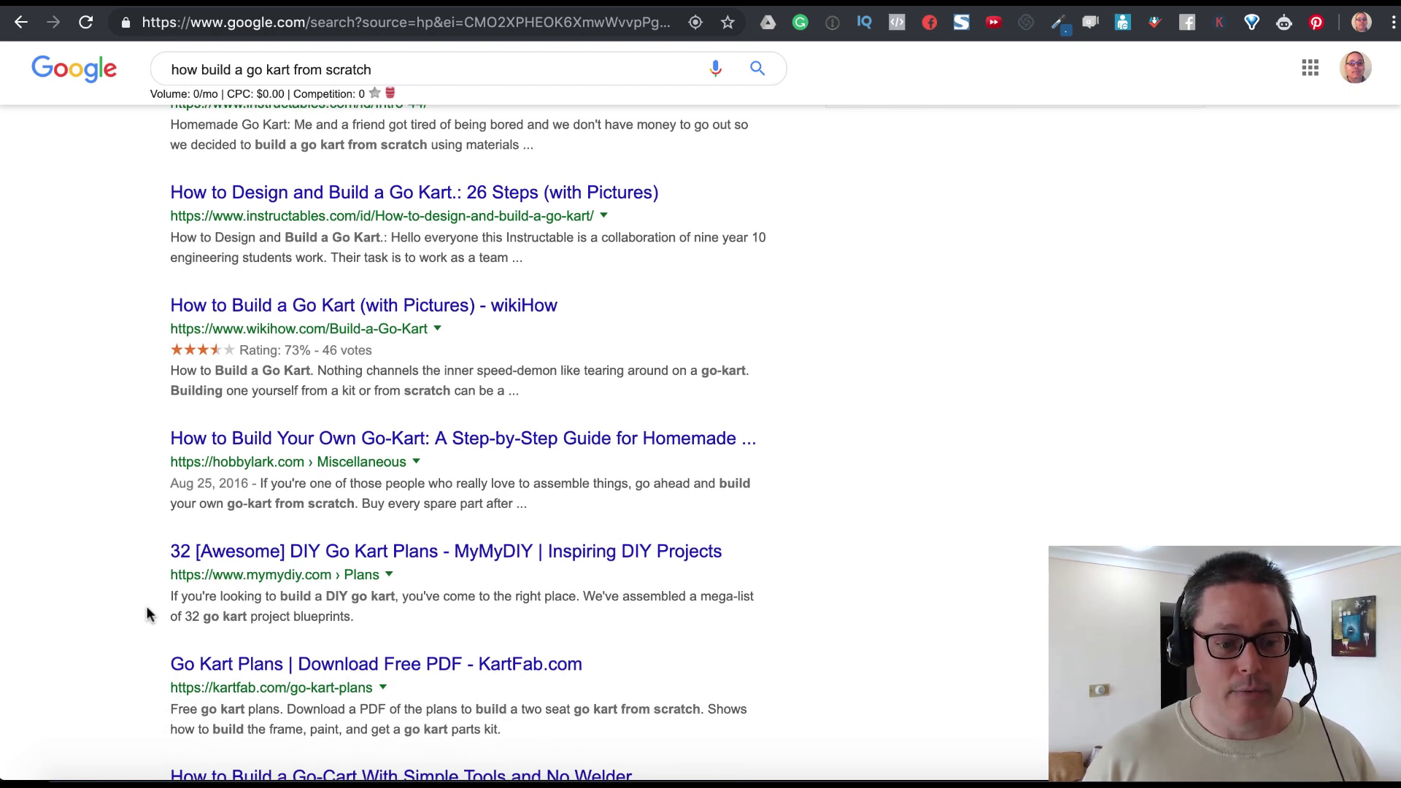
{"action": "scroll", "coordinate": [147, 609], "scroll_direction": "down", "scroll_amount": 1}
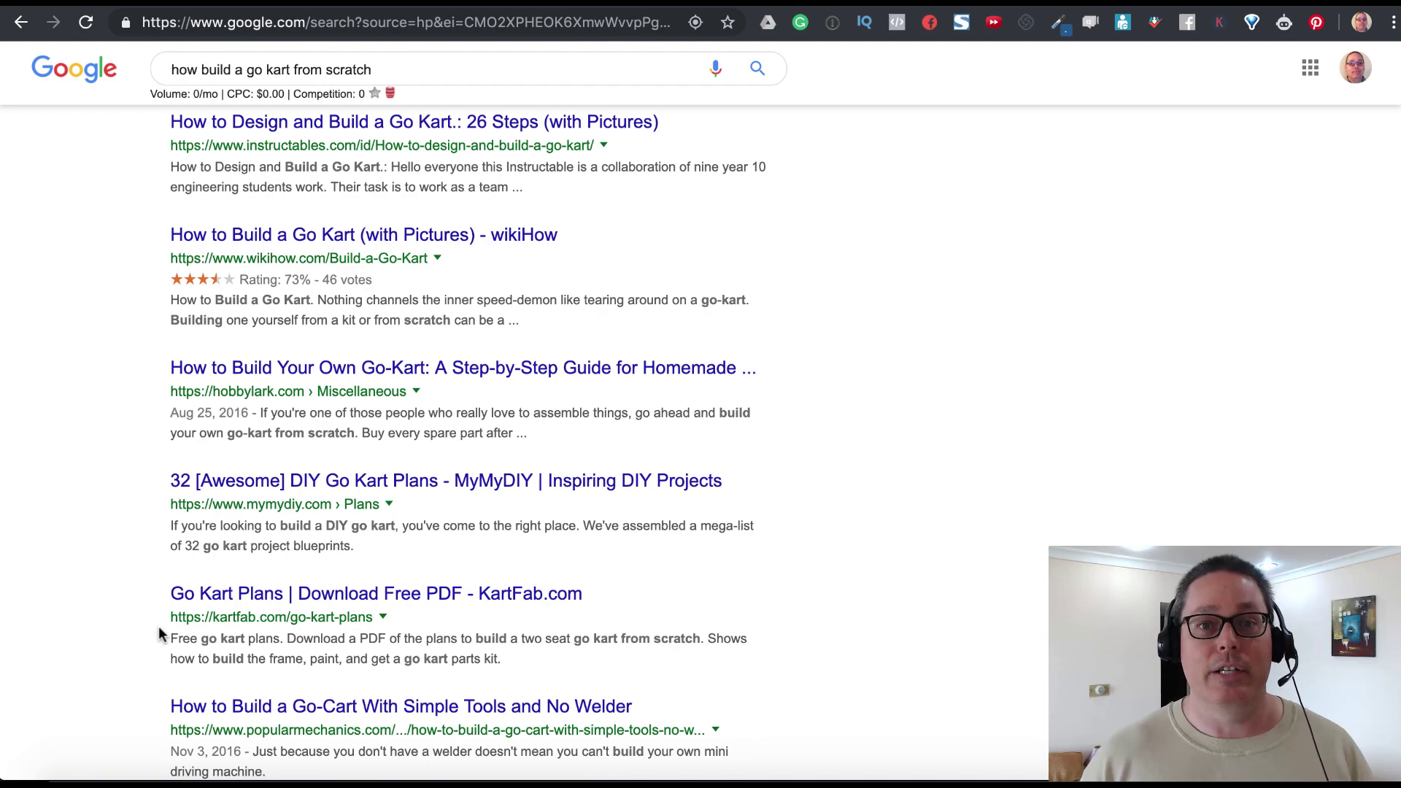
{"action": "scroll", "coordinate": [159, 626], "scroll_direction": "up", "scroll_amount": 5}
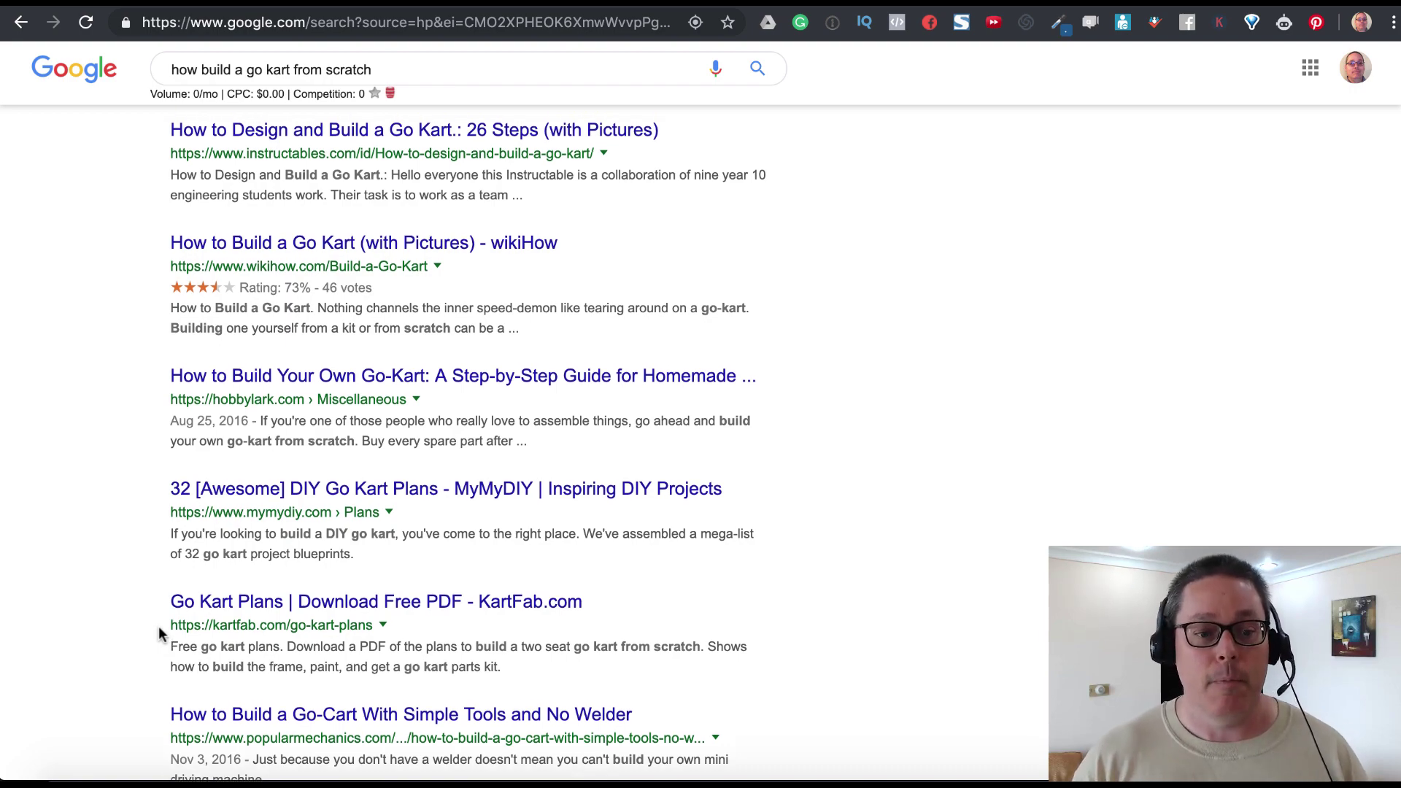
{"action": "scroll", "coordinate": [160, 626], "scroll_direction": "up", "scroll_amount": 3}
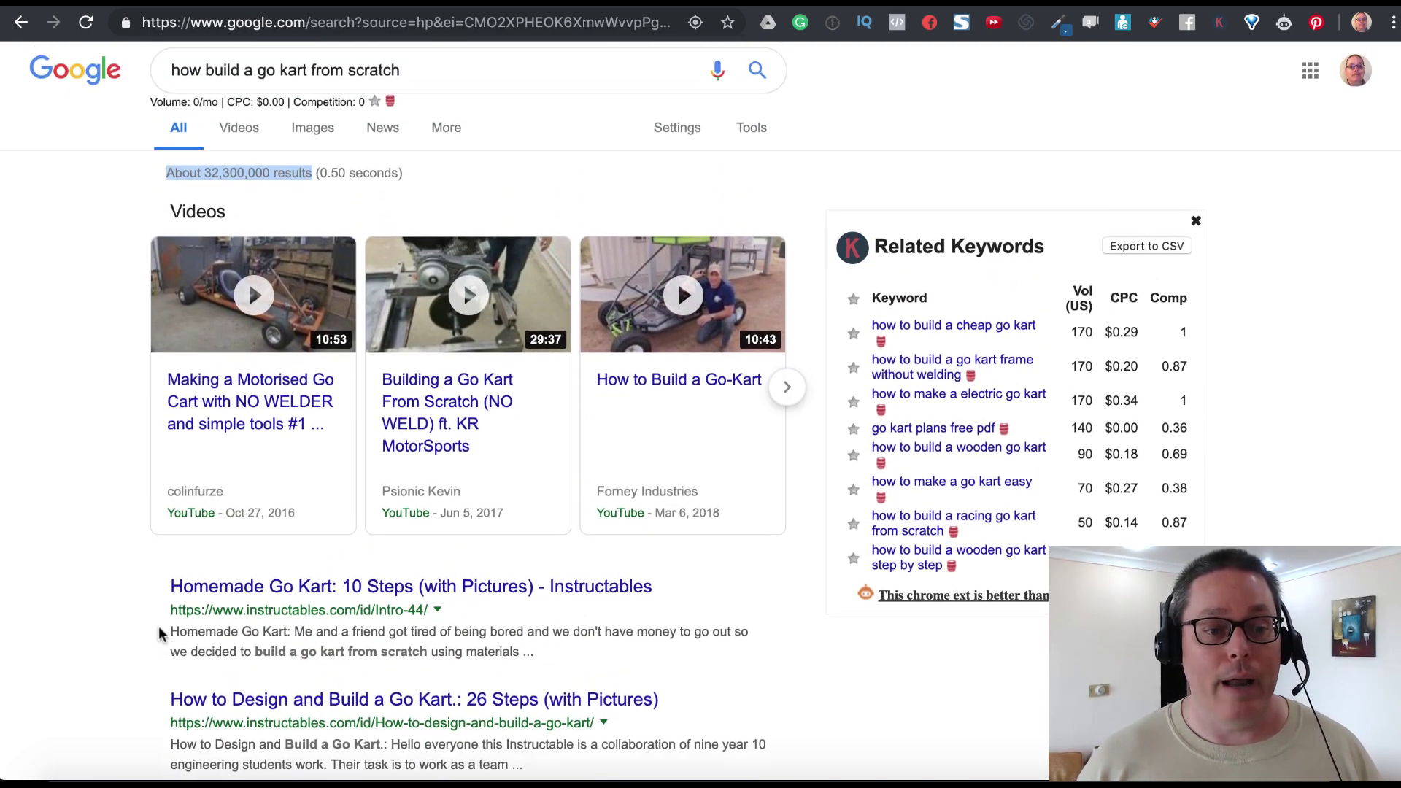
{"action": "double_click", "coordinate": [303, 84]}
{"action": "triple_click", "coordinate": [303, 84]}
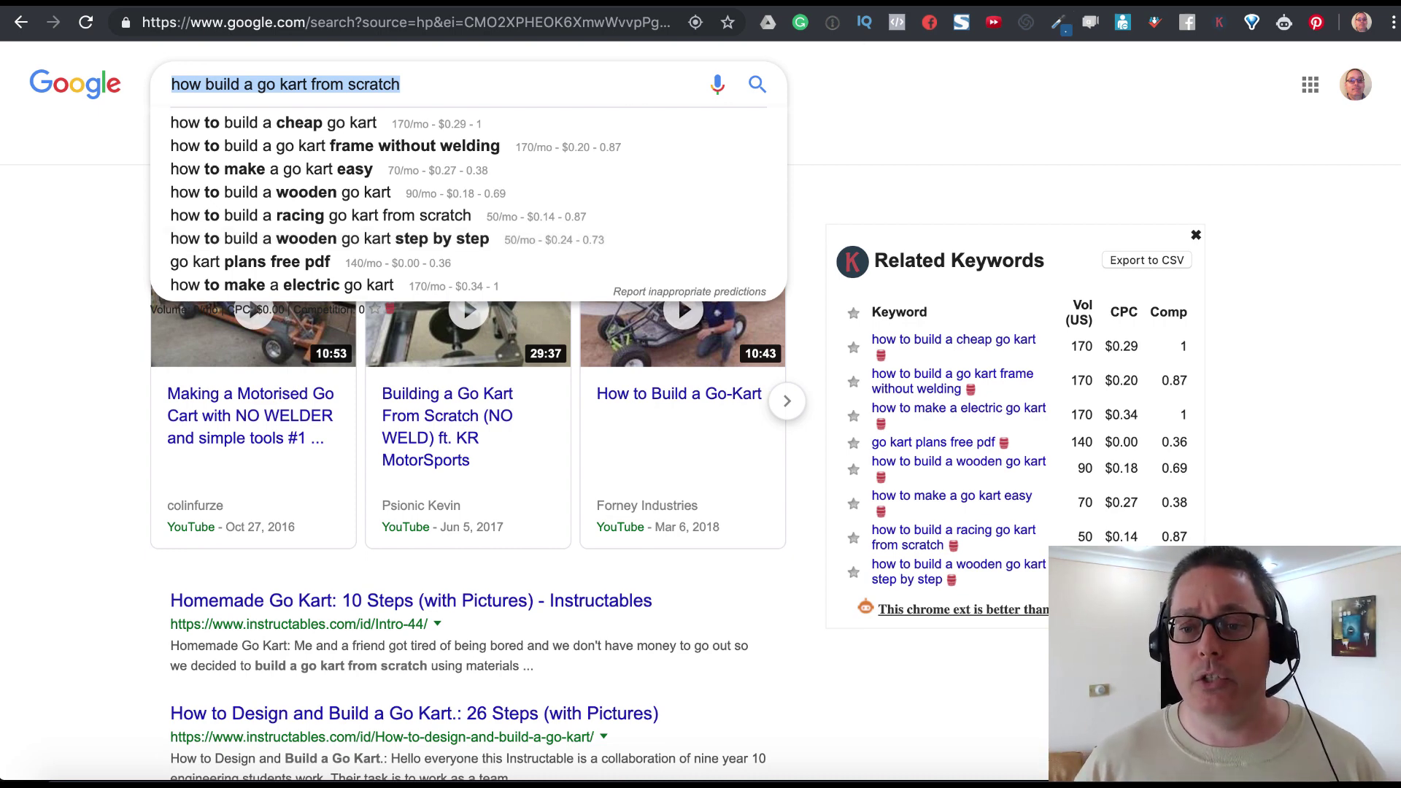
- Switch to the Undeniable Vision article and highlight its title "Is It Better To Dream Big Or Be Realistic?"
{"action": "key", "text": "ctrl+Tab"}
{"action": "key", "text": "ctrl+Tab"}
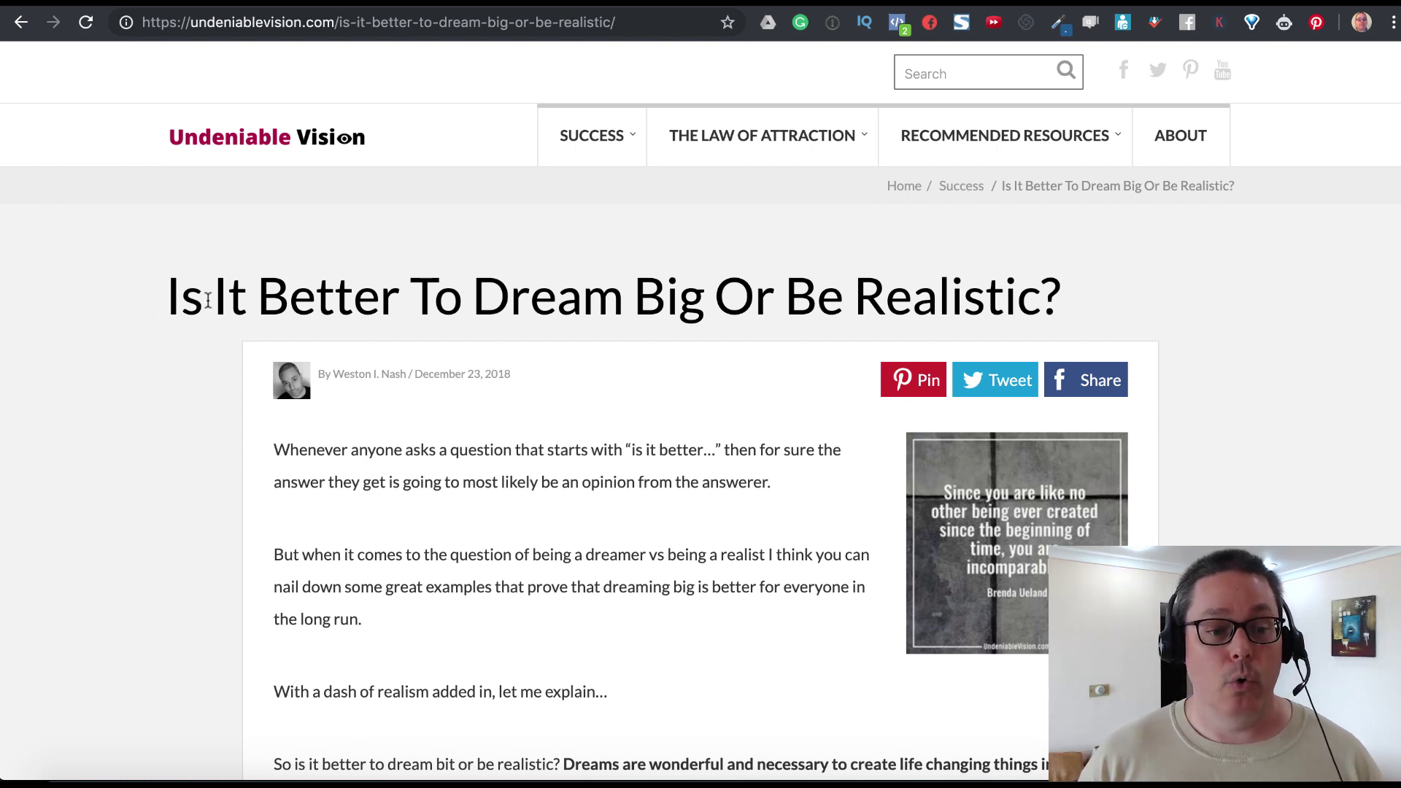
{"action": "left_click_drag", "start_coordinate": [168, 297], "coordinate": [1057, 300]}
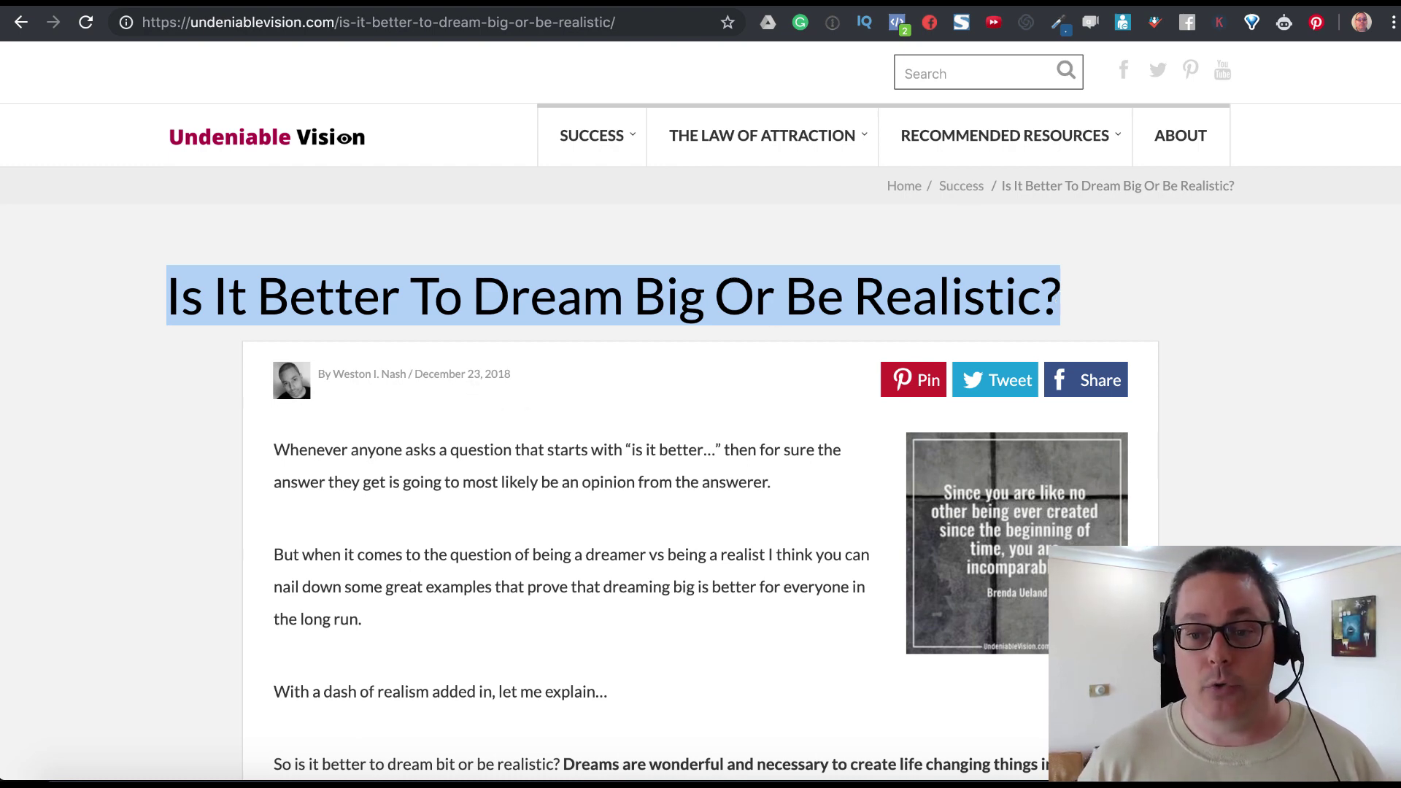
- Return to the Google home page, enter "is it better to dream" and search the suggestion "is it better to dream big or be realistic"
{"action": "key", "text": "super+bracketleft"}
{"action": "type", "text": "is "}
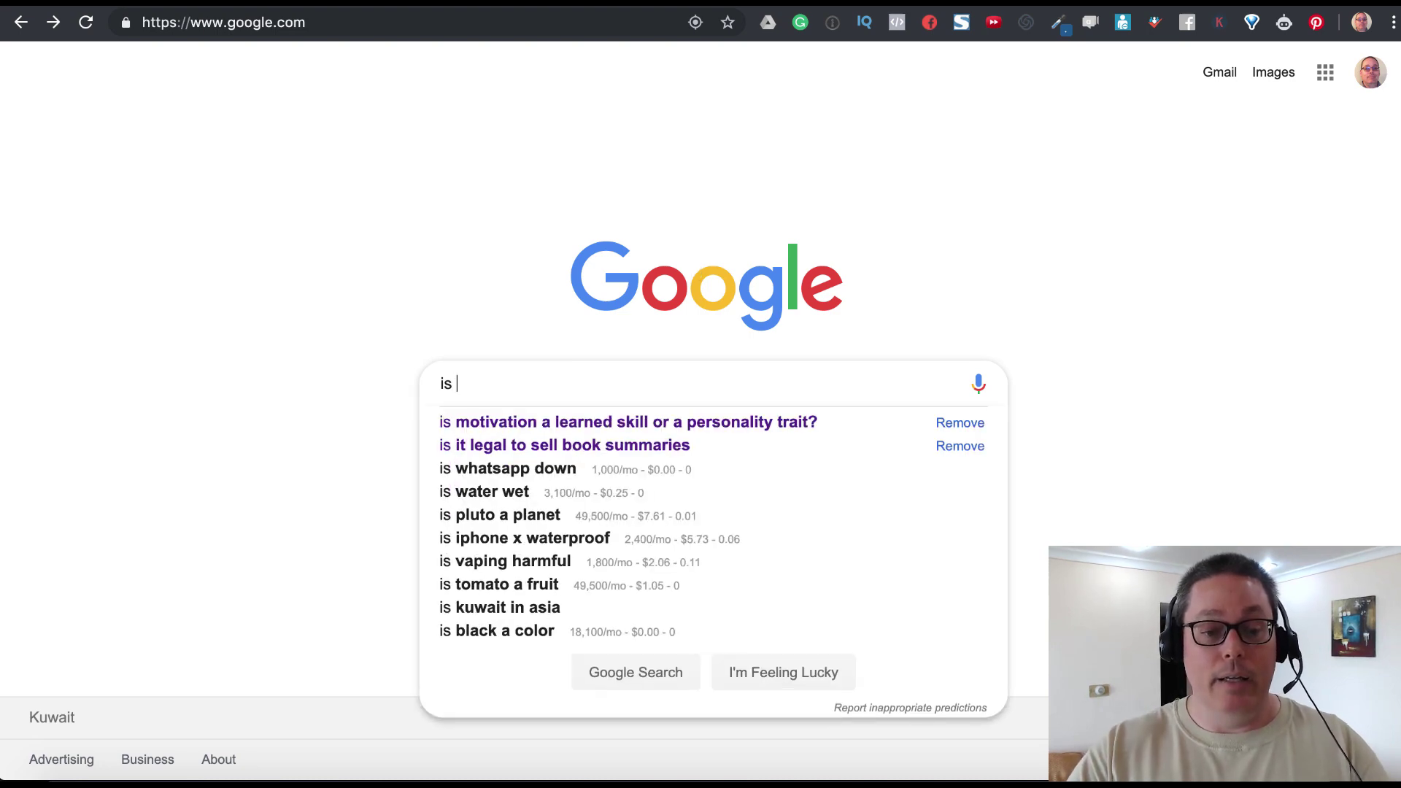
{"action": "type", "text": "it better to dream"}
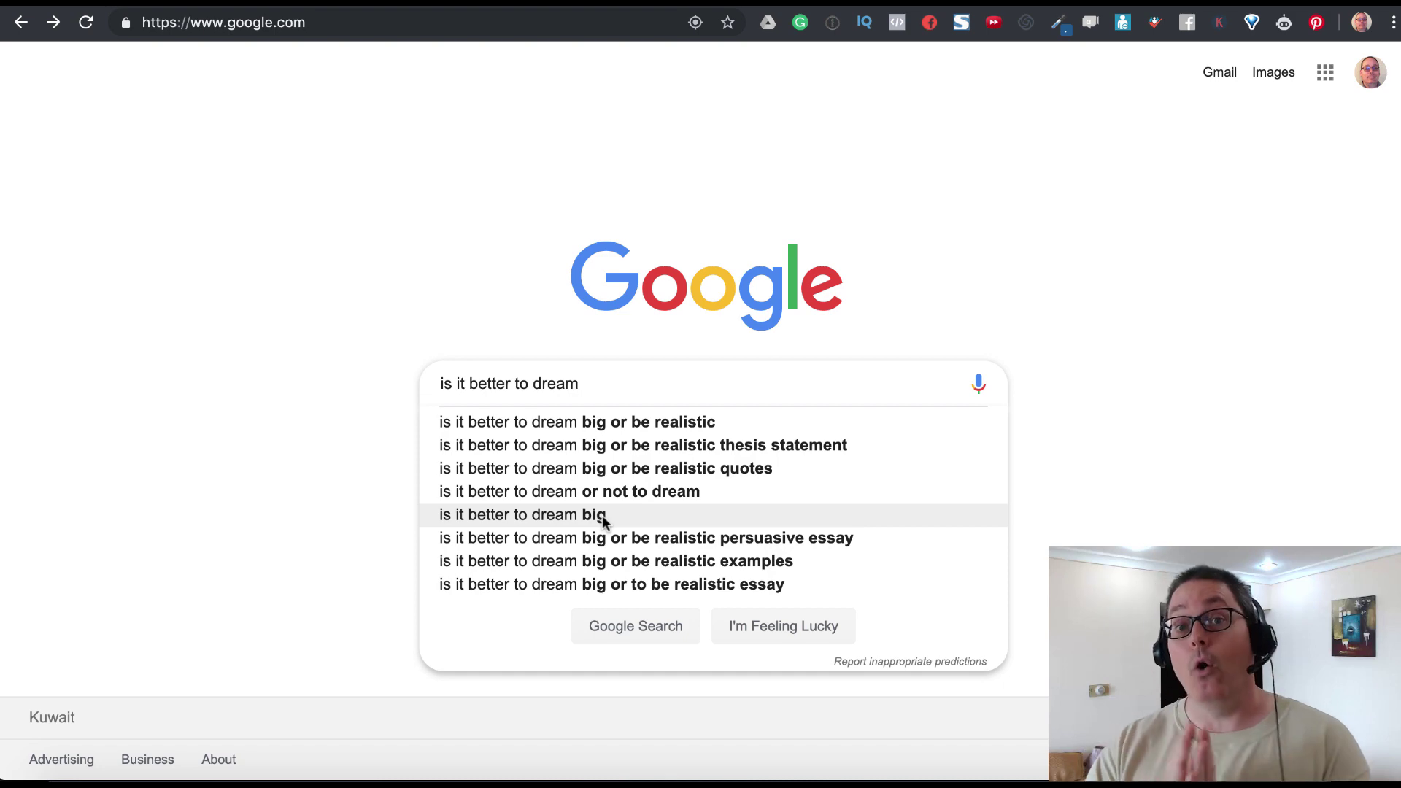
{"action": "left_click", "coordinate": [617, 424]}
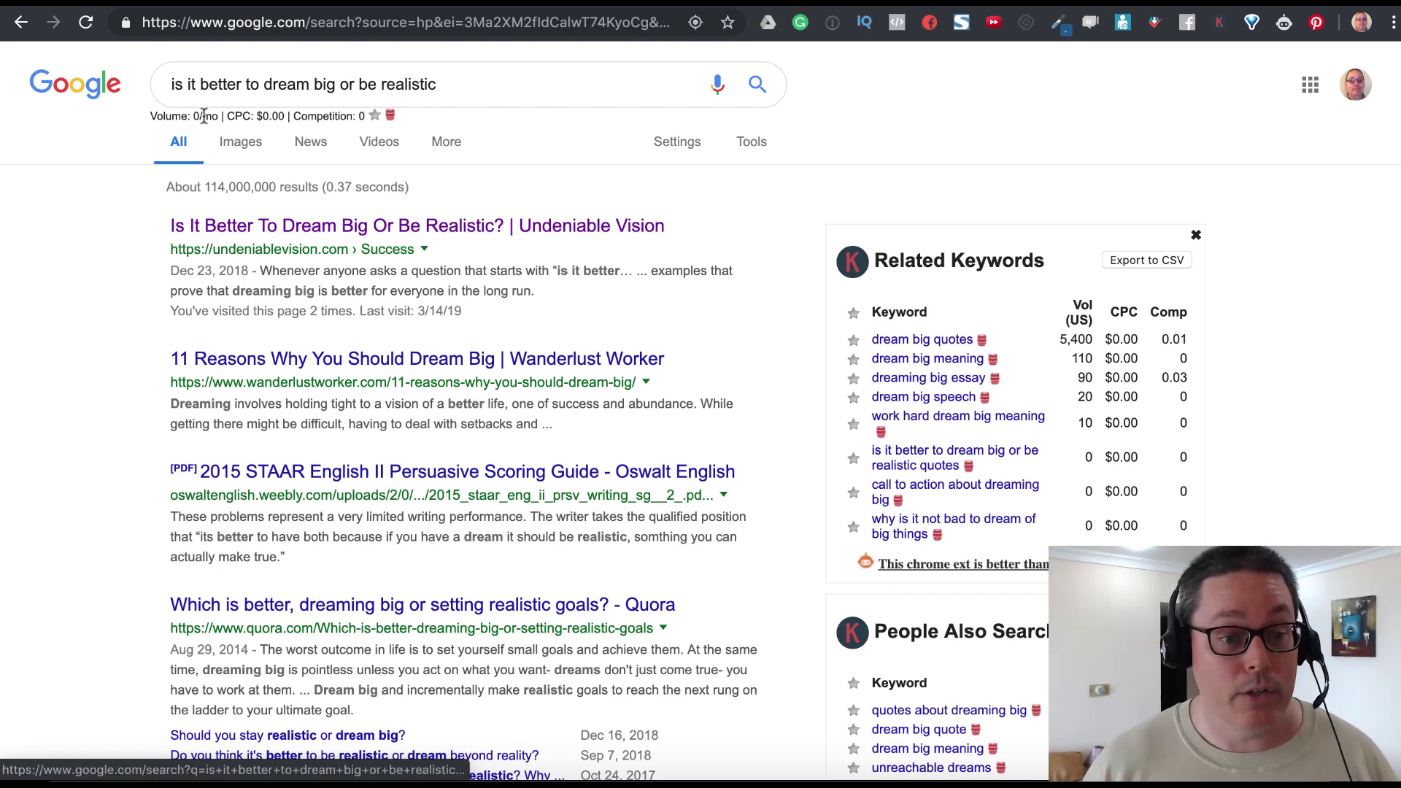
- Highlight the query's volume, CPC and competition data and the total results count, and switch to Ubersuggest's domain overview for neilpatel.com
{"action": "left_click_drag", "start_coordinate": [150, 116], "coordinate": [359, 122]}
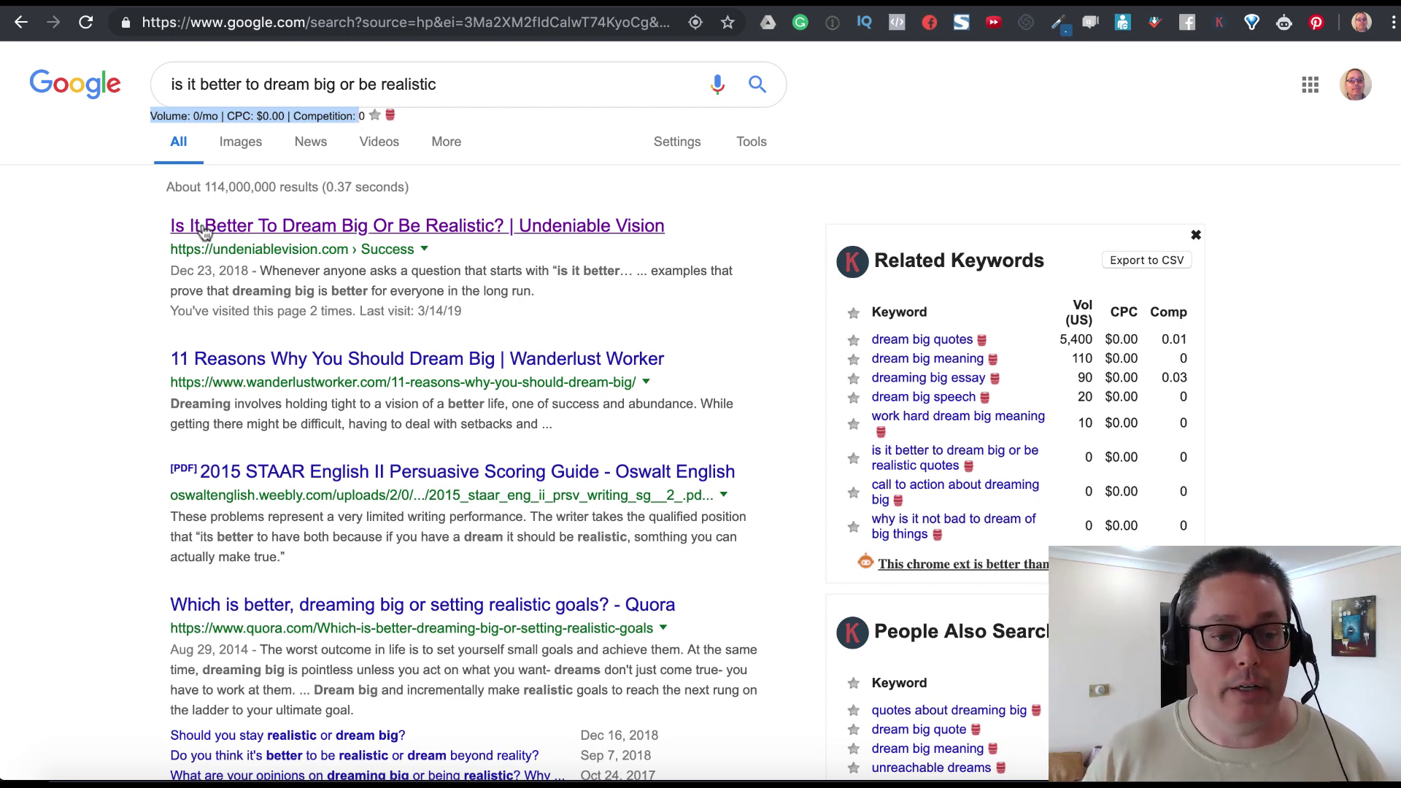
{"action": "left_click_drag", "start_coordinate": [165, 187], "coordinate": [319, 188]}
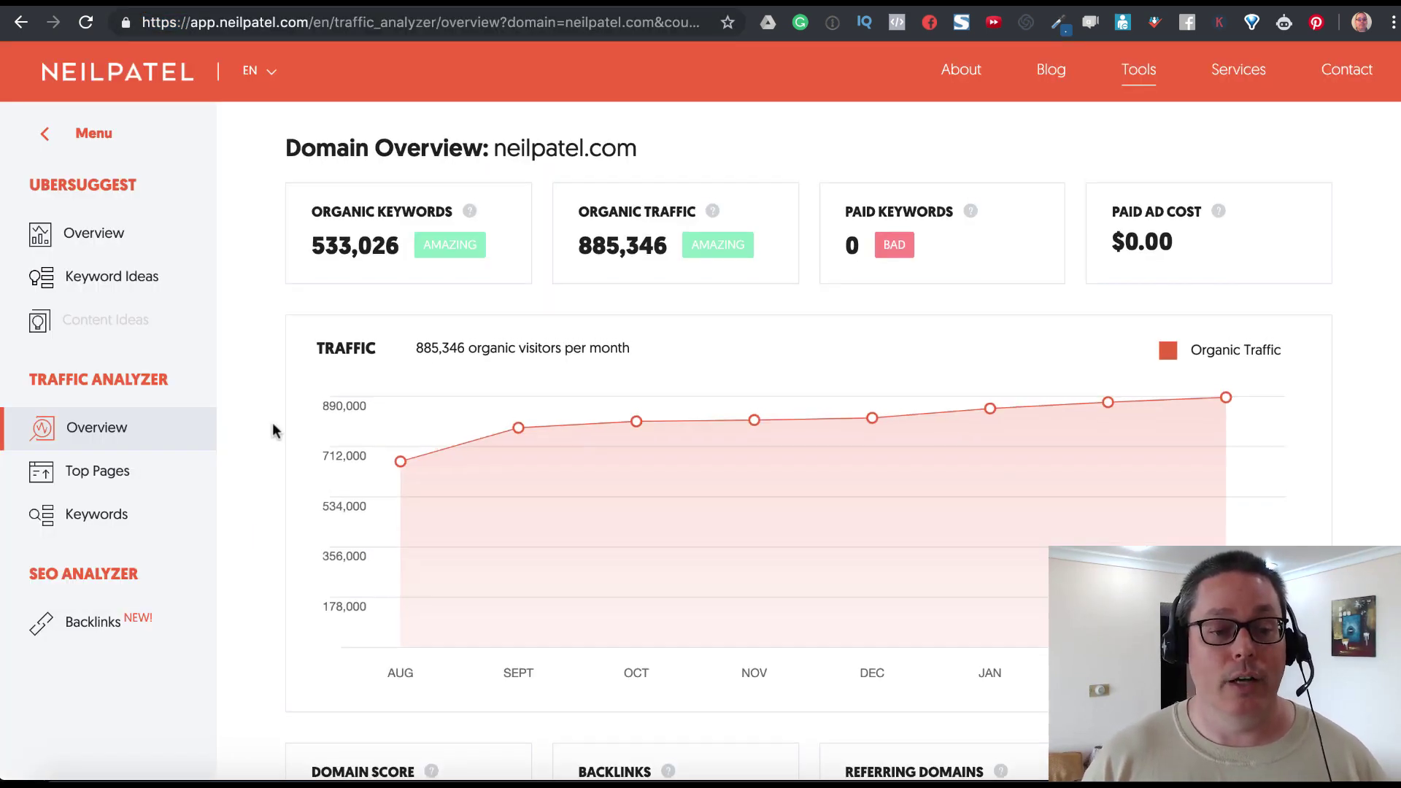
{"action": "scroll", "coordinate": [273, 423], "scroll_direction": "up", "scroll_amount": 2}
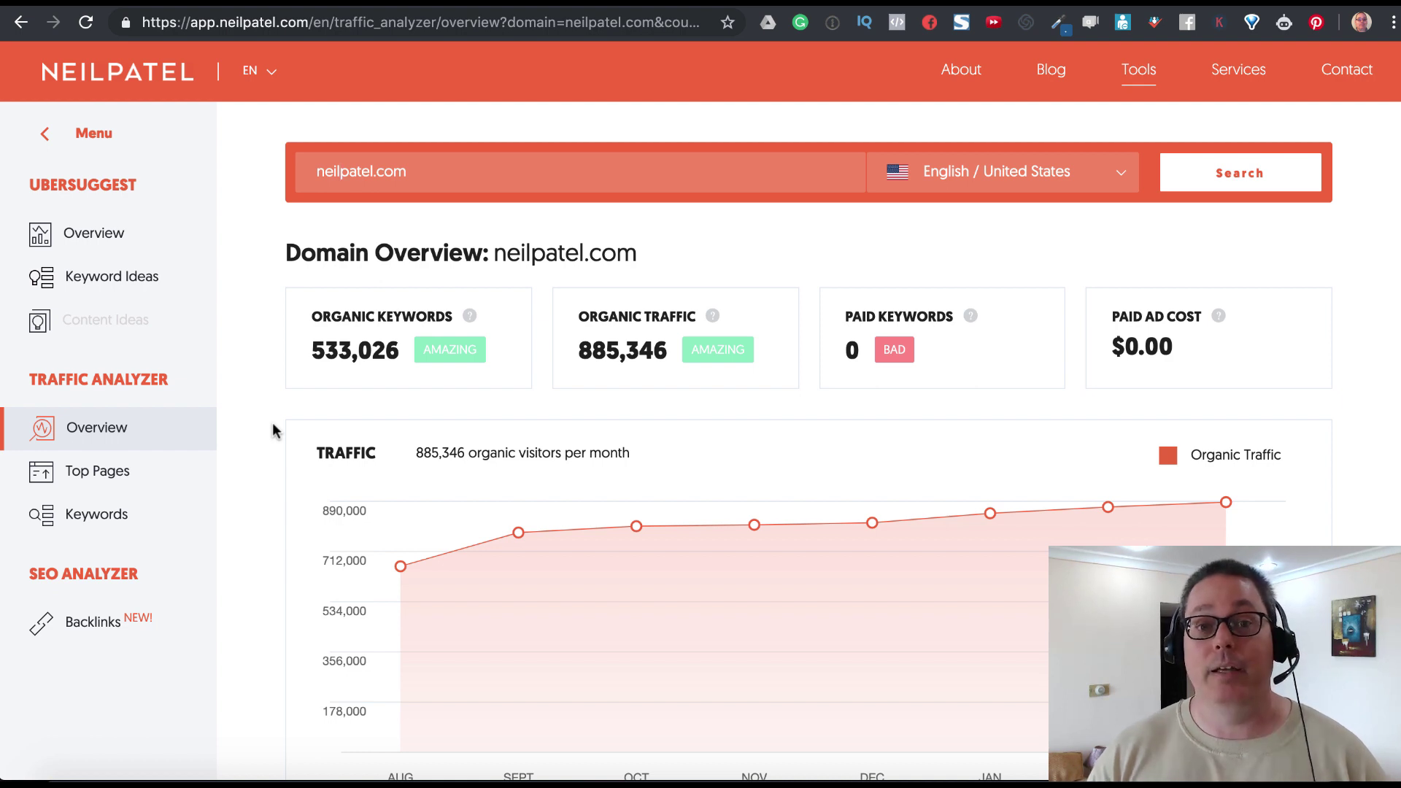